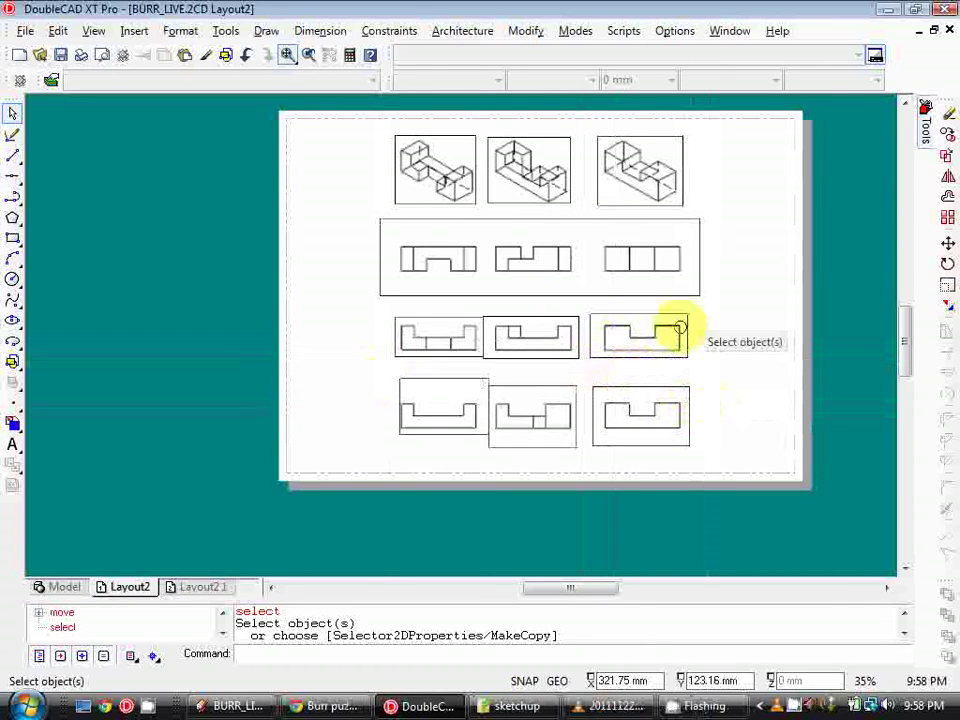
Set the seven lower views on Layout2 to Hidden Line rendering through their viewport properties.
scroll(506, 336, up, 1)
scroll(639, 386, up, 1)
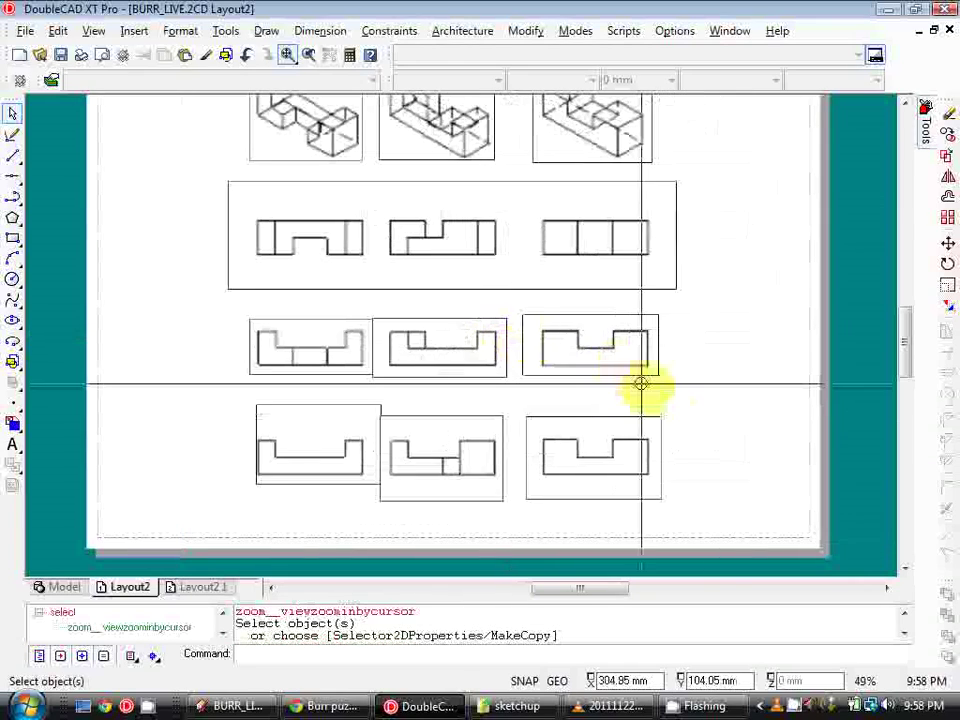
drag(714, 471, 240, 233)
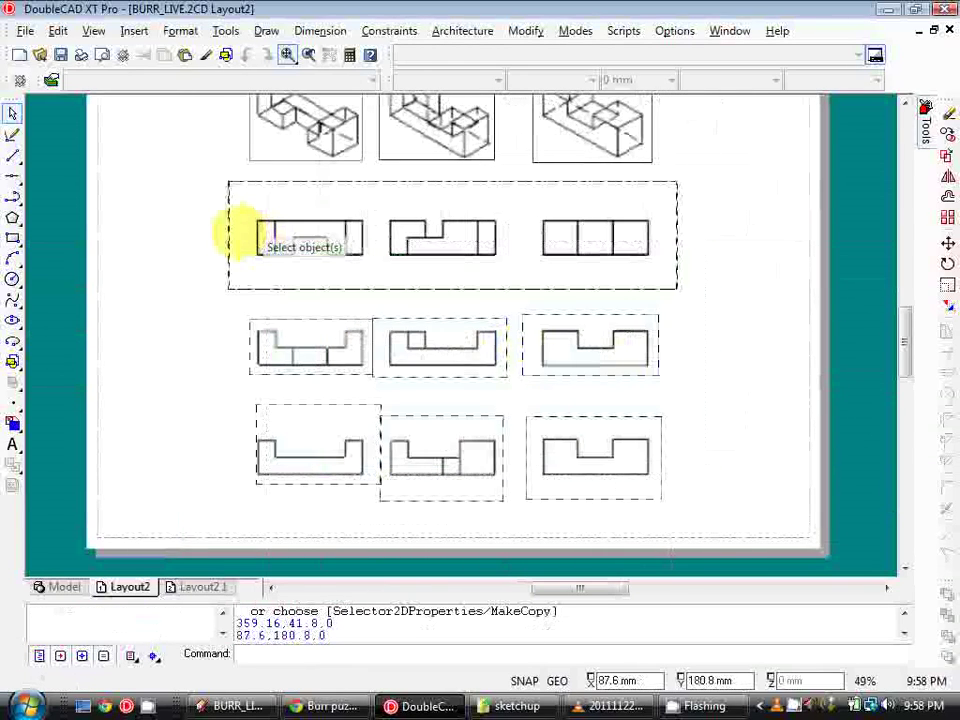
click(524, 31)
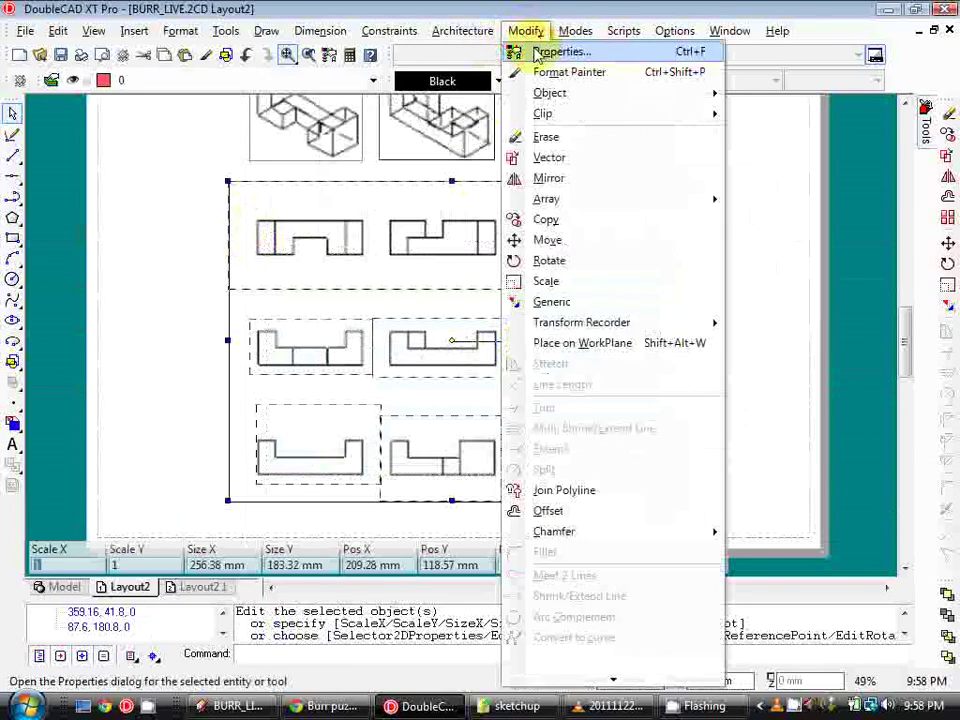
click(537, 53)
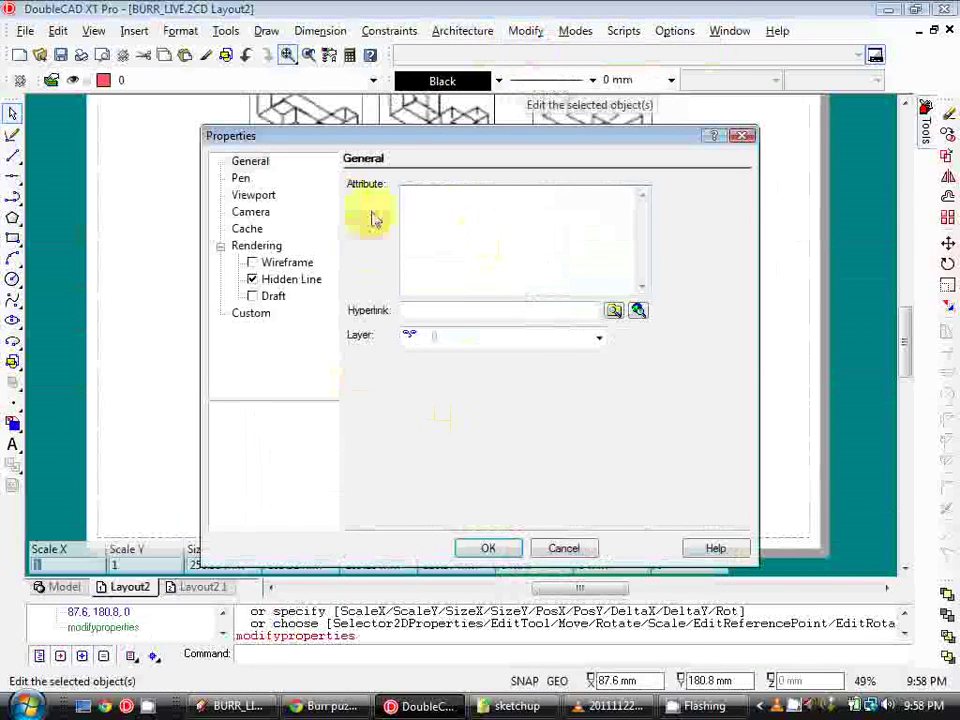
click(254, 194)
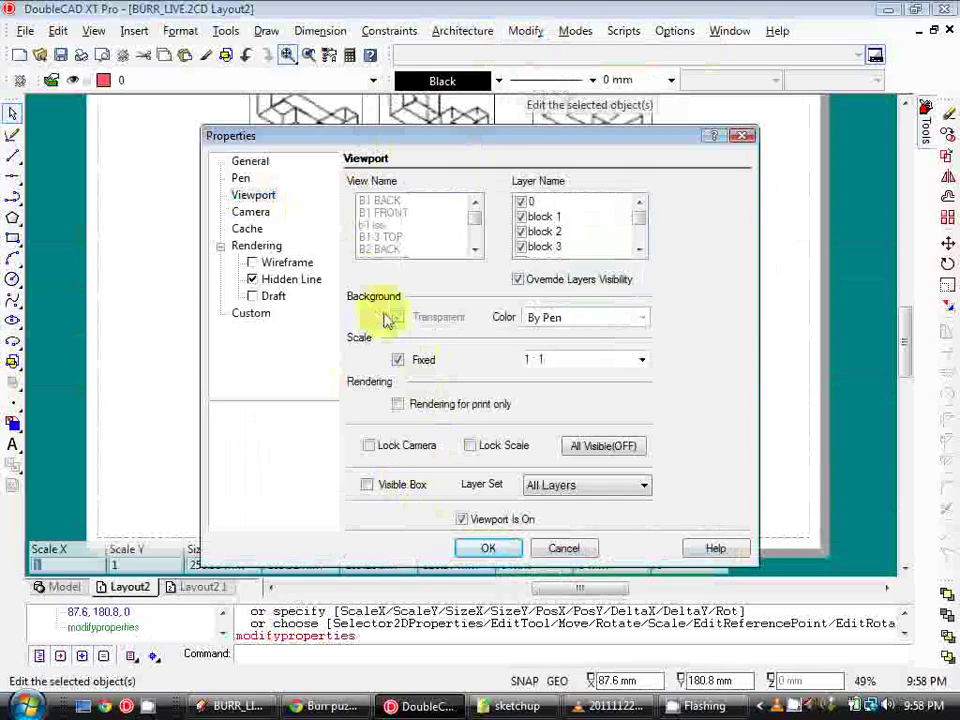
click(280, 284)
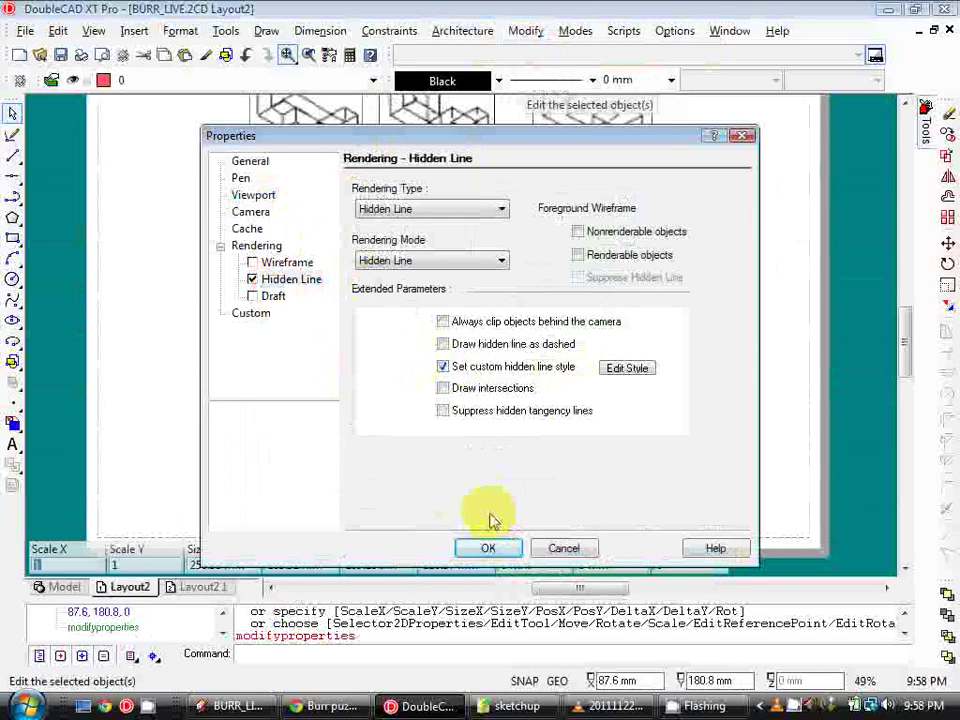
click(490, 549)
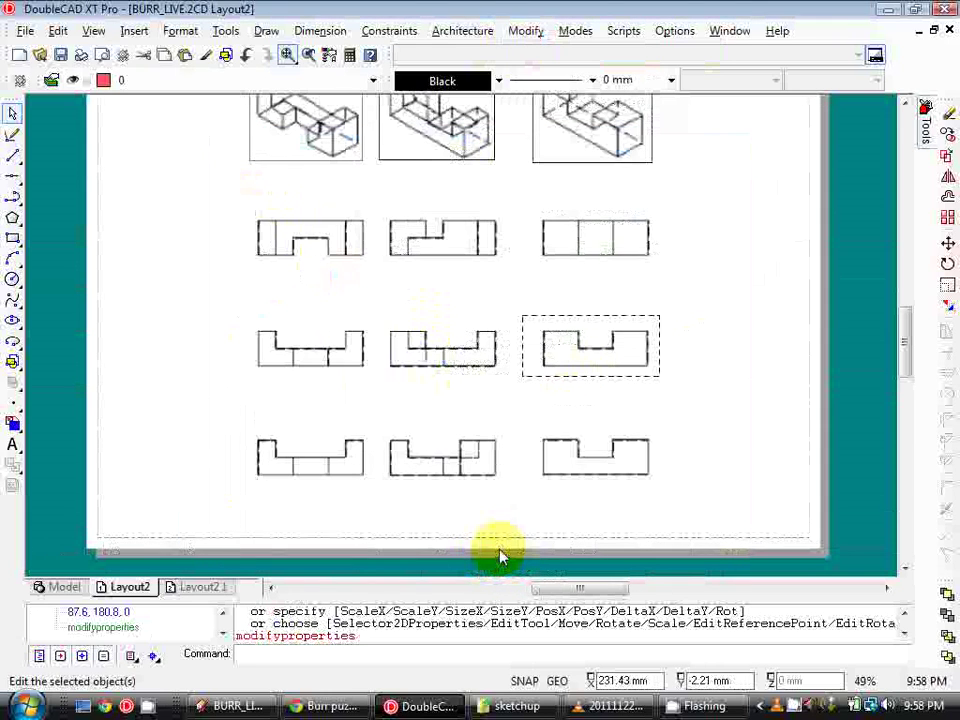
Select, then deselect, the right-hand middle view to check the dashed hidden edges.
click(596, 476)
key(Escape)
key(Escape)
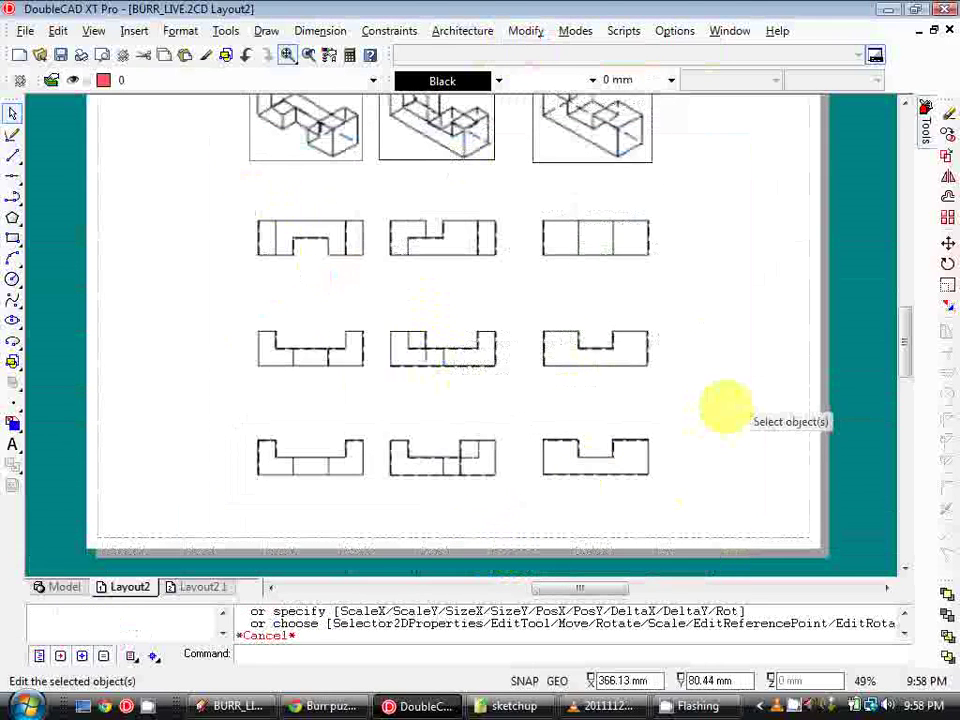
scroll(454, 347, up, 2)
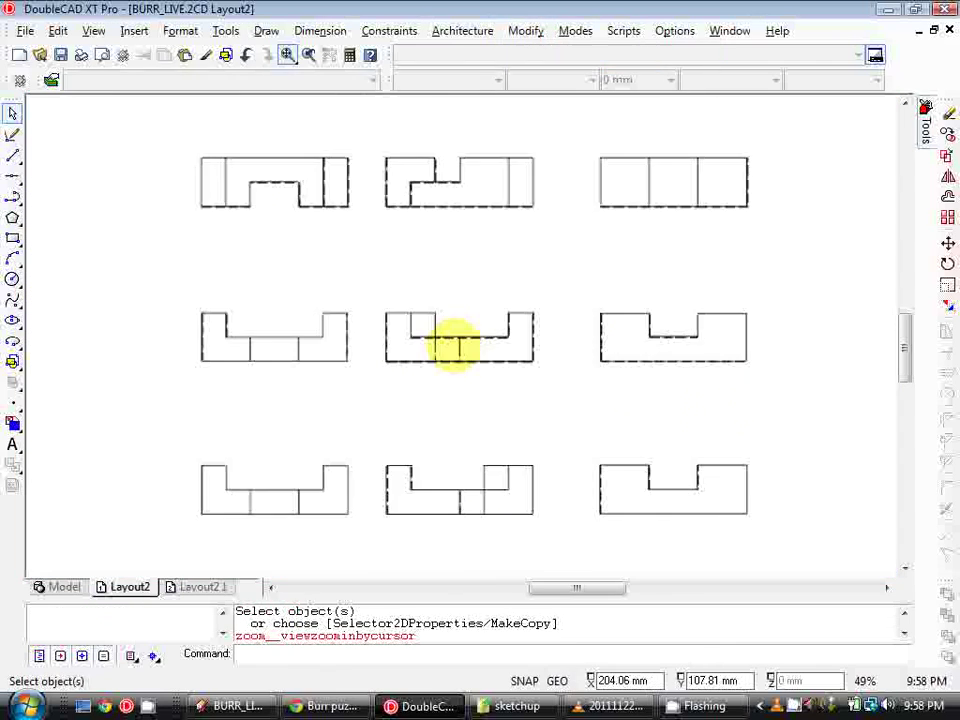
scroll(454, 347, up, 1)
scroll(489, 373, down, 1)
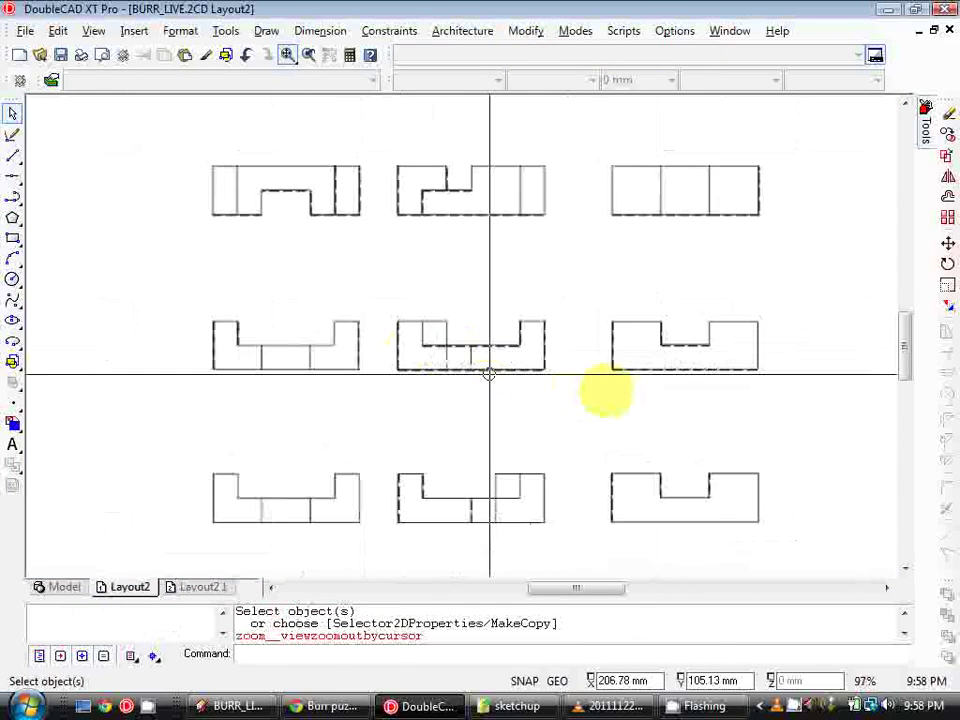
scroll(565, 378, down, 3)
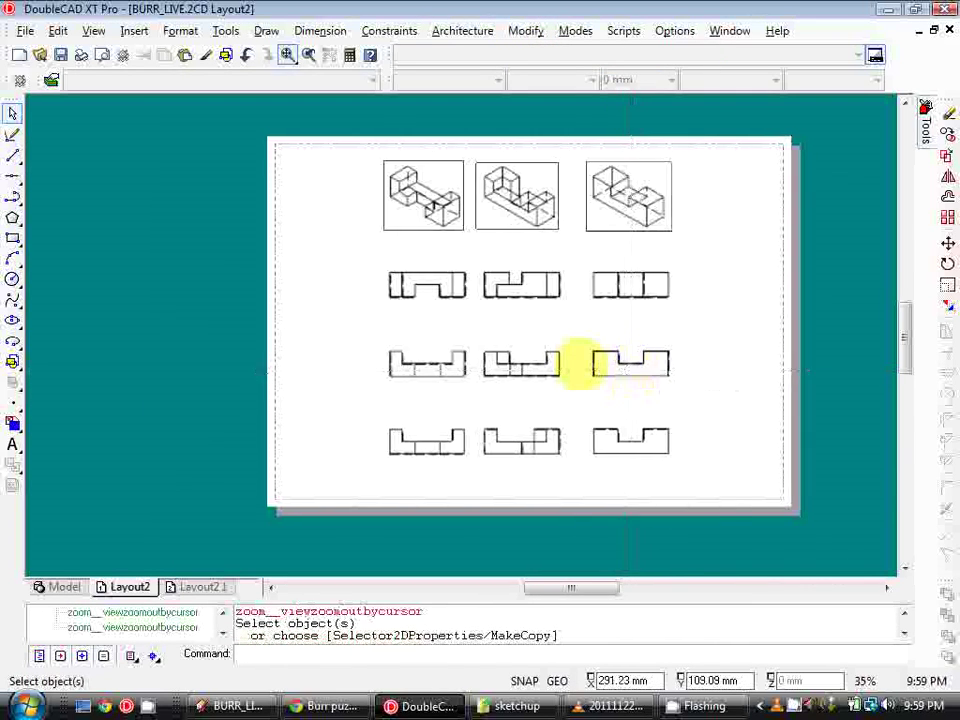
Start Multi Text with the isocp2.shx font at 5 mm height near the isometric views.
scroll(570, 362, up, 1)
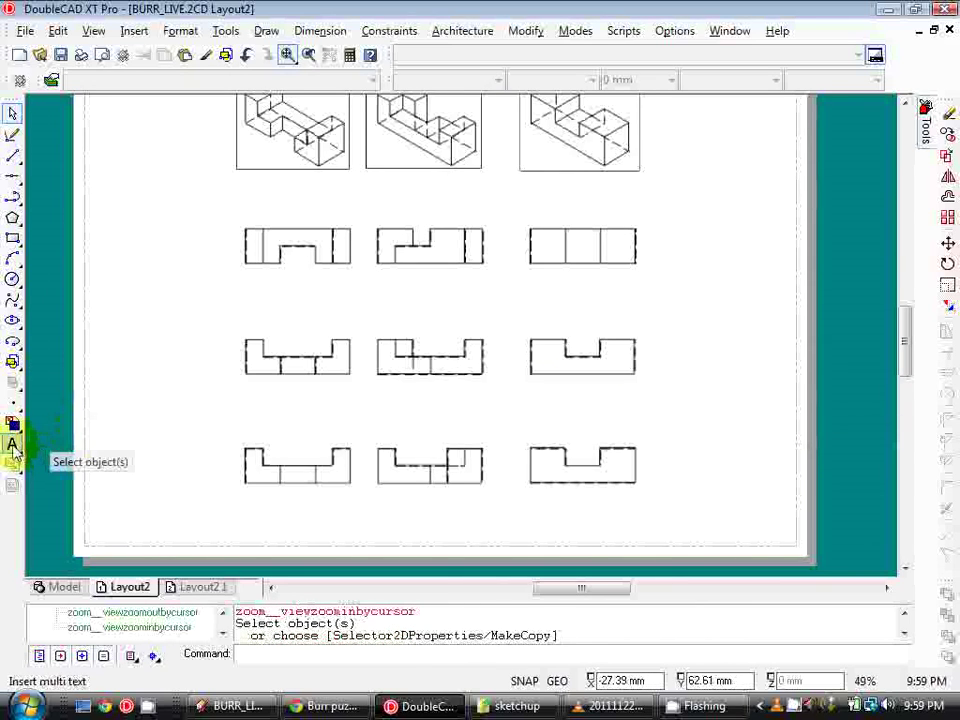
click(12, 447)
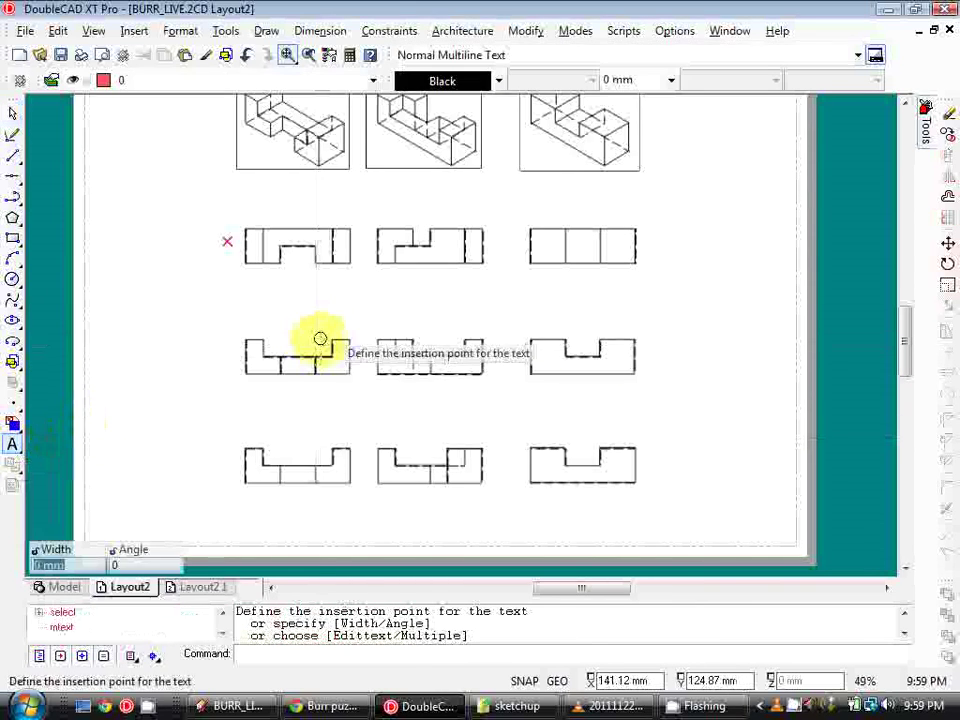
middle_drag(317, 336, 360, 425)
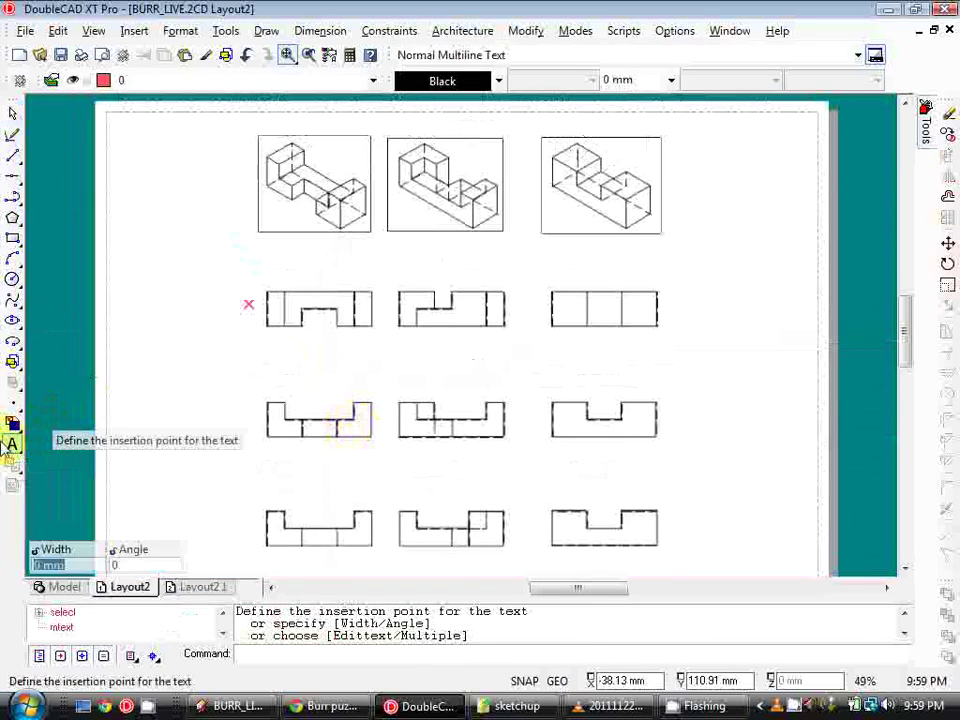
click(535, 30)
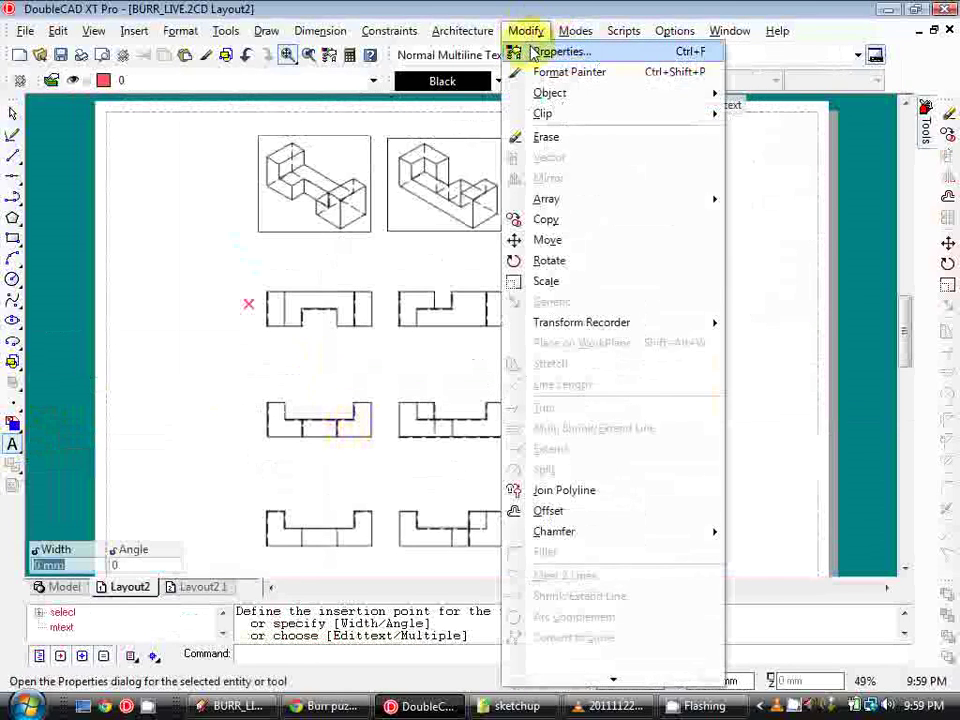
click(528, 50)
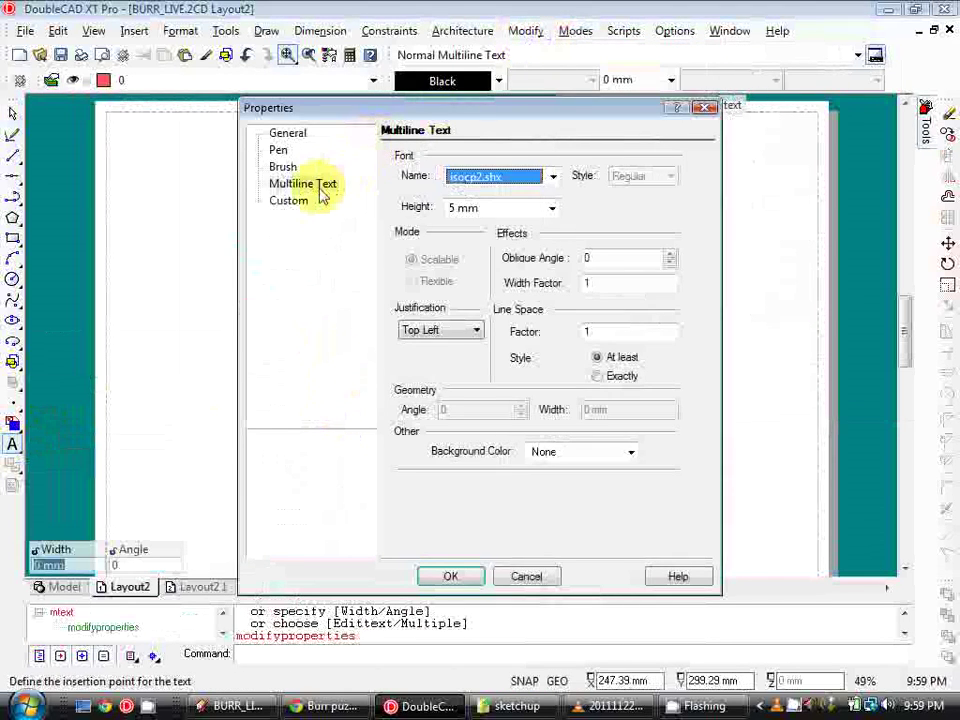
click(550, 179)
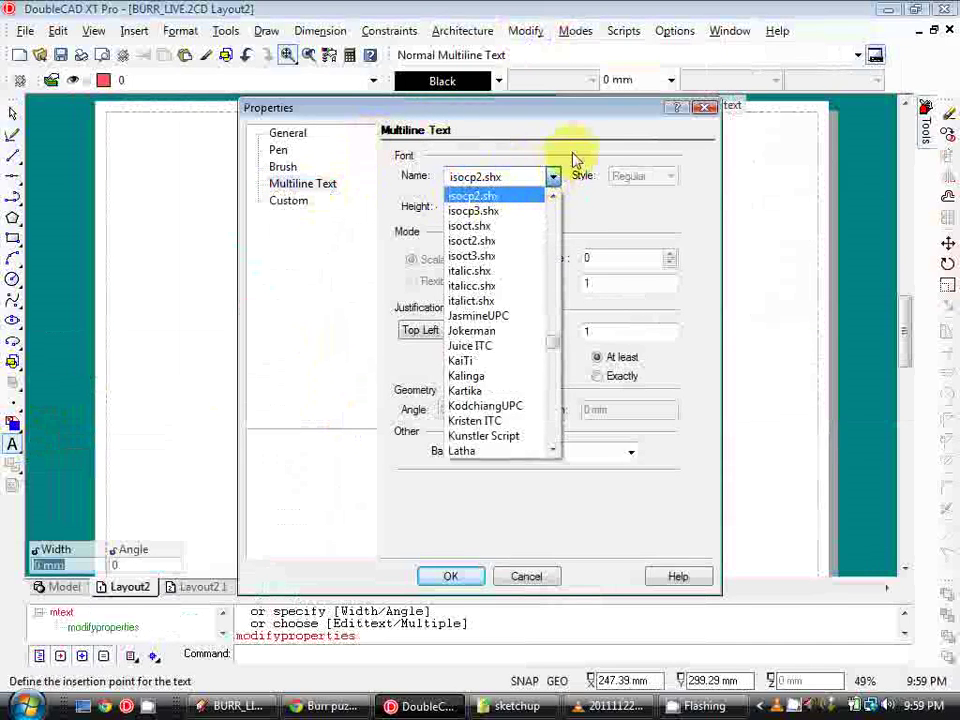
click(575, 160)
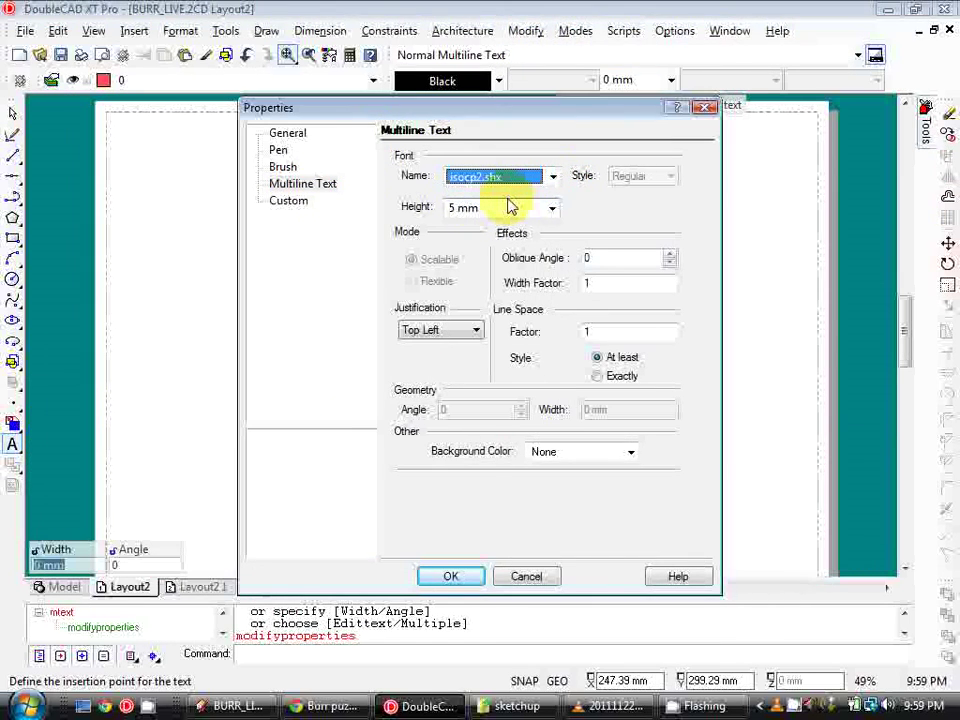
click(466, 575)
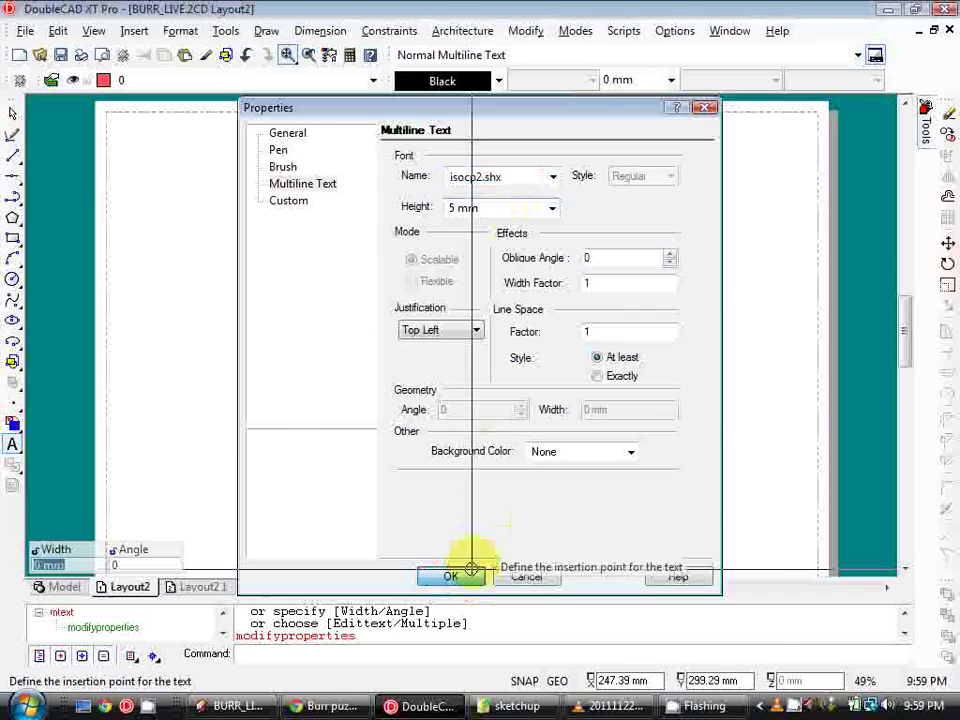
Create the multiline label 'BLOCK 1 - ISO' below the first isometric view.
click(264, 249)
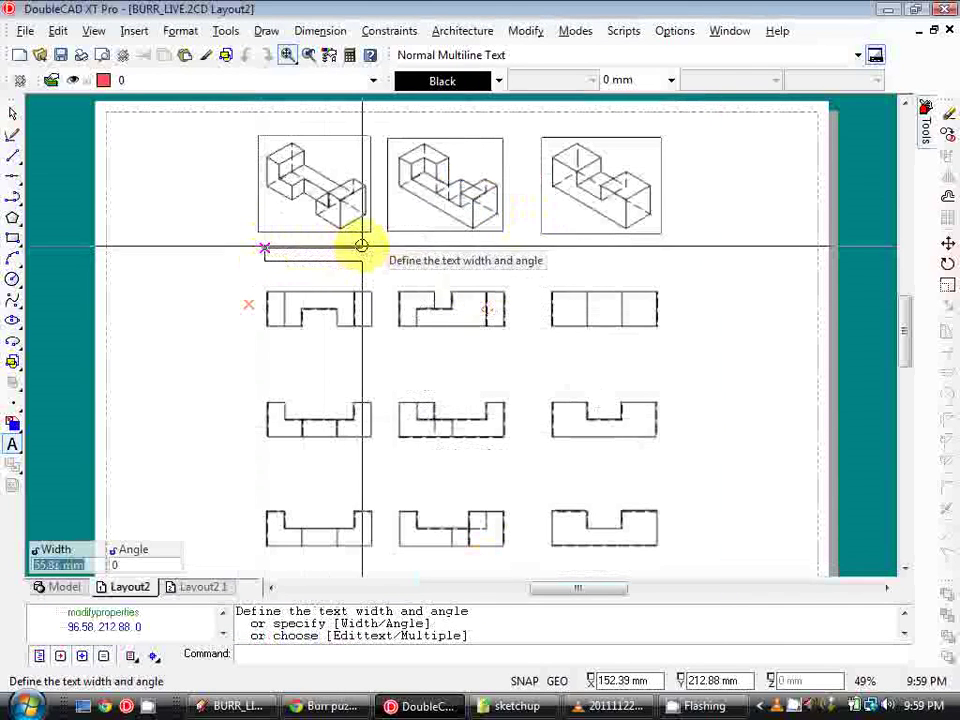
click(362, 249)
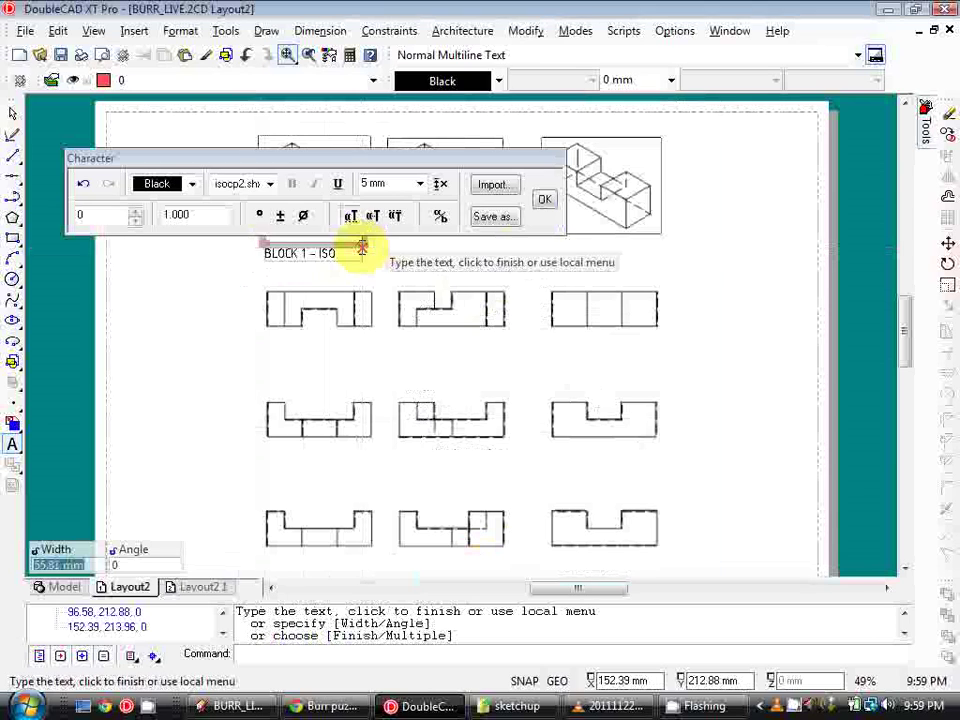
click(543, 199)
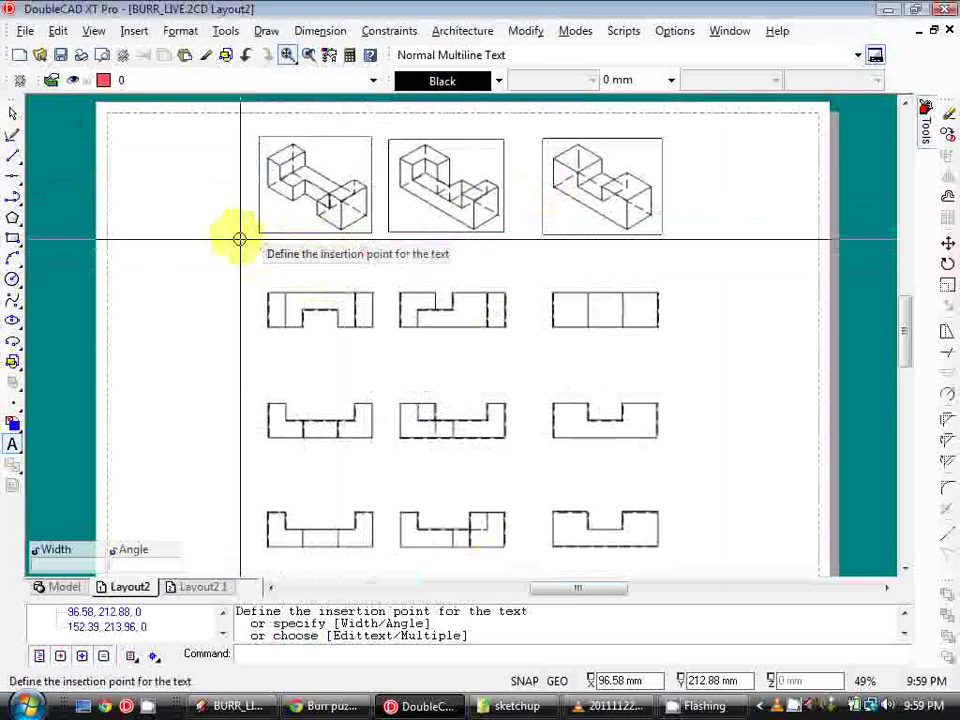
Move the BLOCK 1 - ISO label so it sits centred beneath the first view.
click(13, 113)
scroll(292, 220, up, 2)
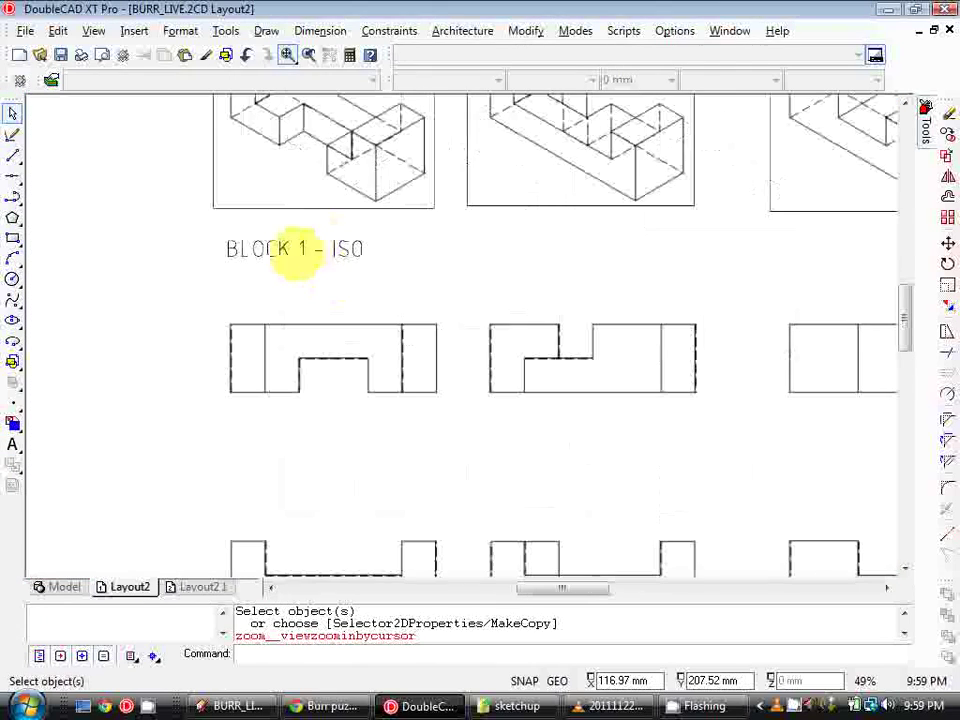
click(295, 260)
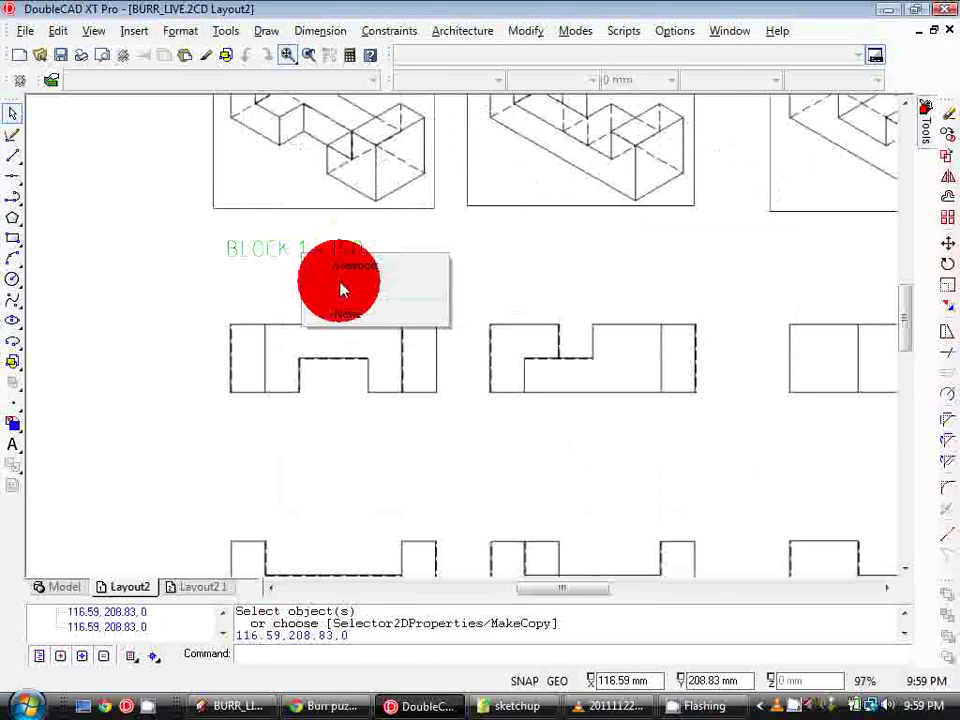
click(341, 290)
click(947, 245)
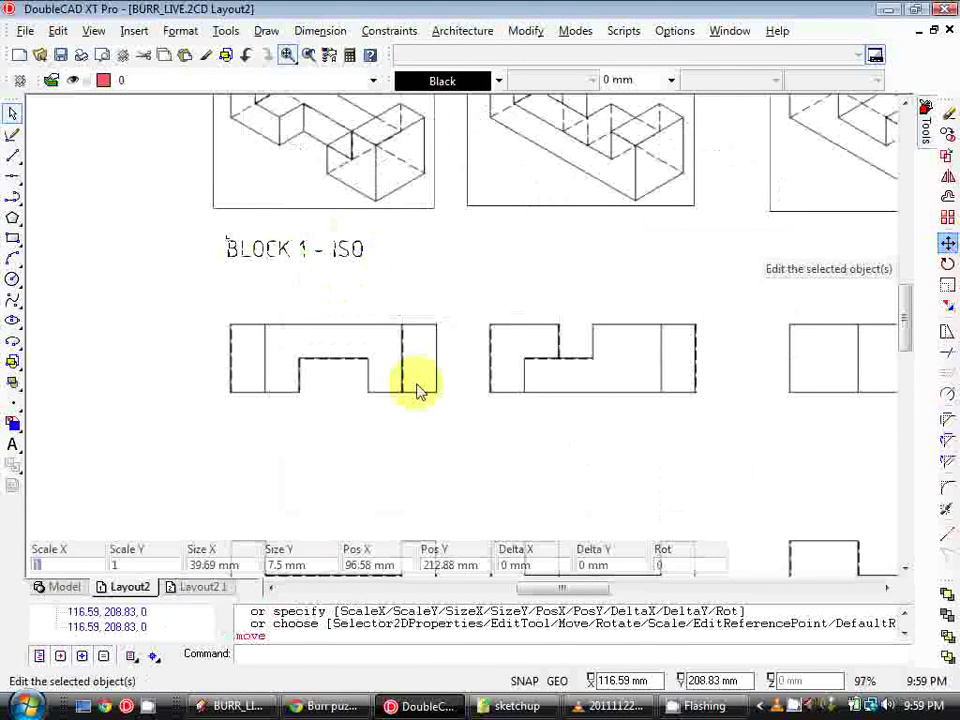
key(Return)
scroll(323, 468, down, 1)
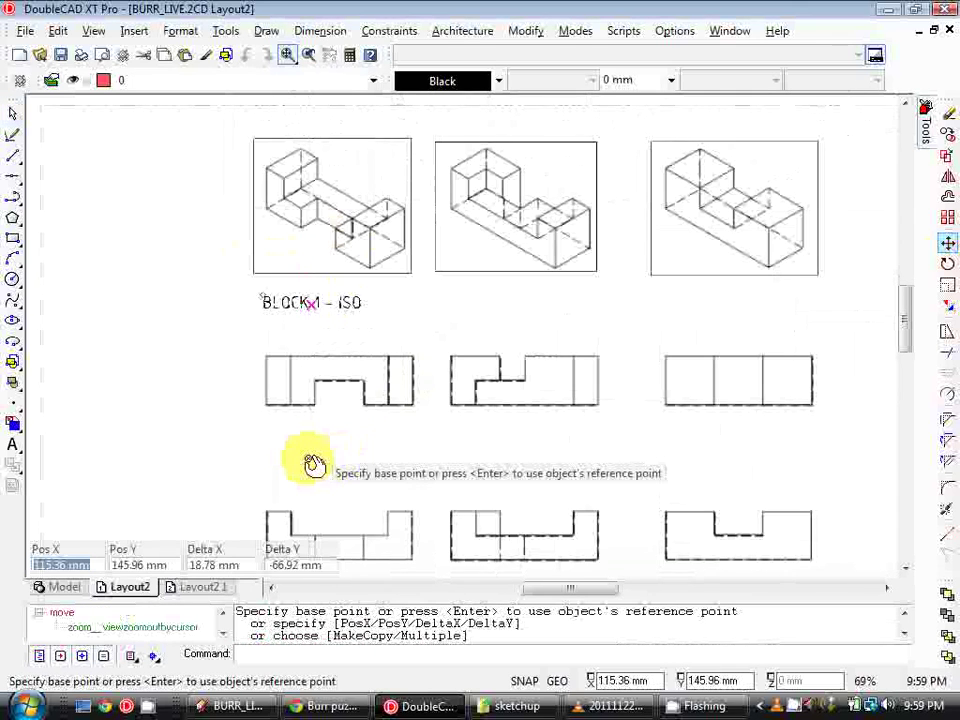
click(320, 466)
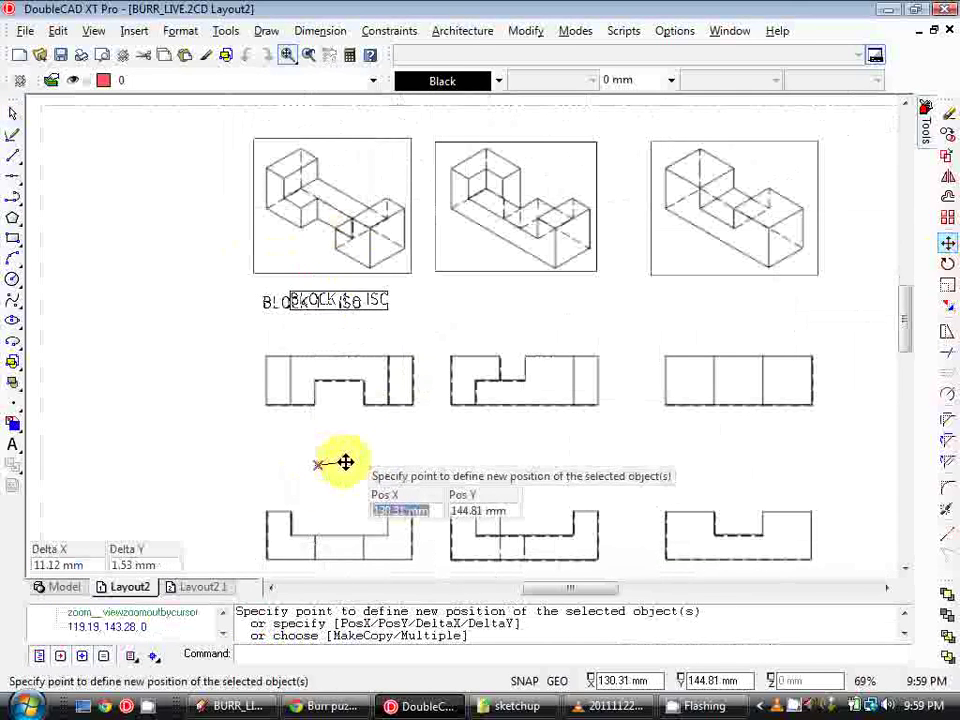
click(343, 455)
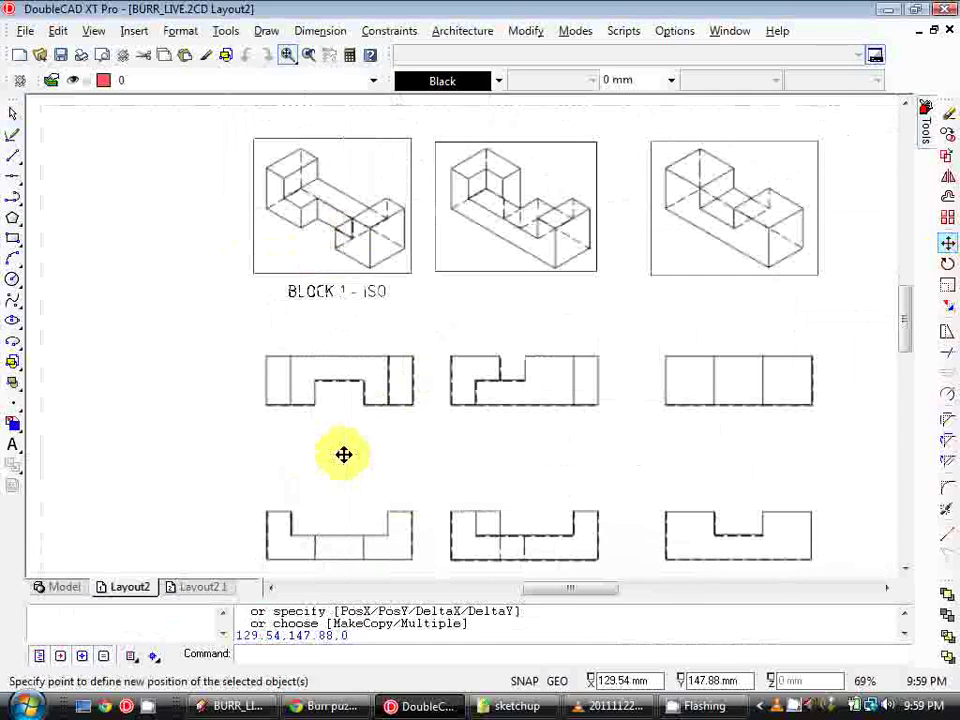
Copy the BLOCK 1 - ISO label under the first, second and last lower view rows.
click(369, 292)
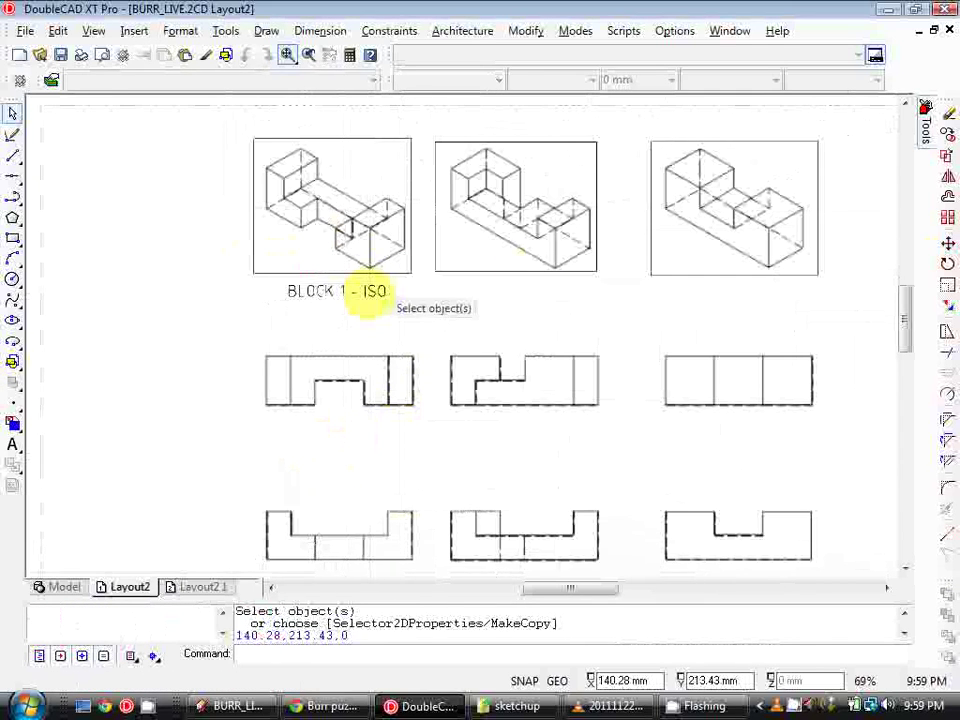
click(950, 140)
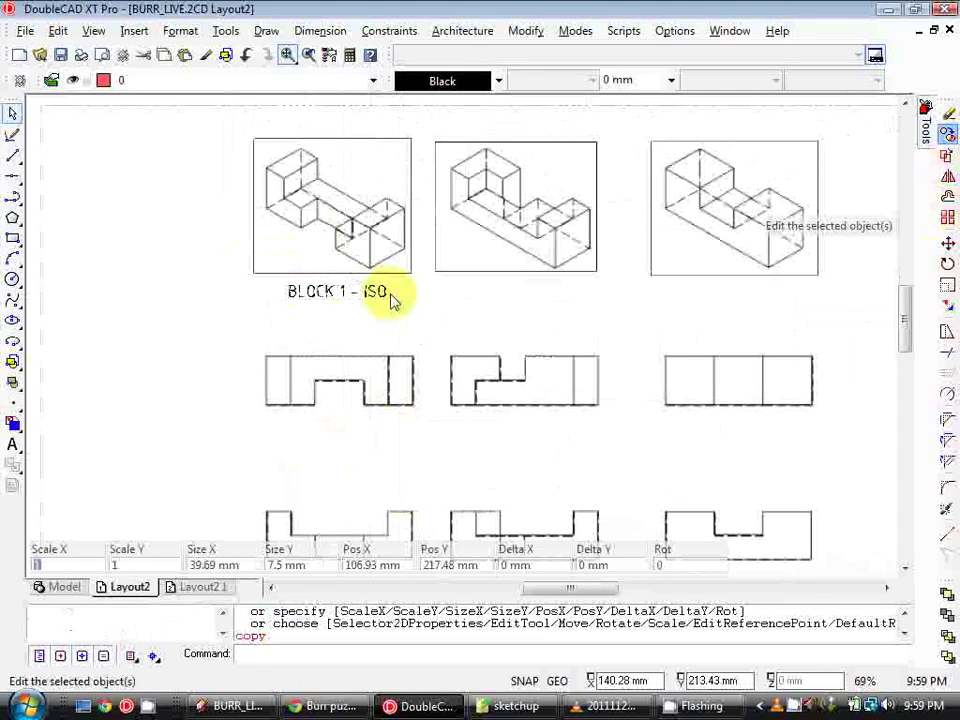
key(Return)
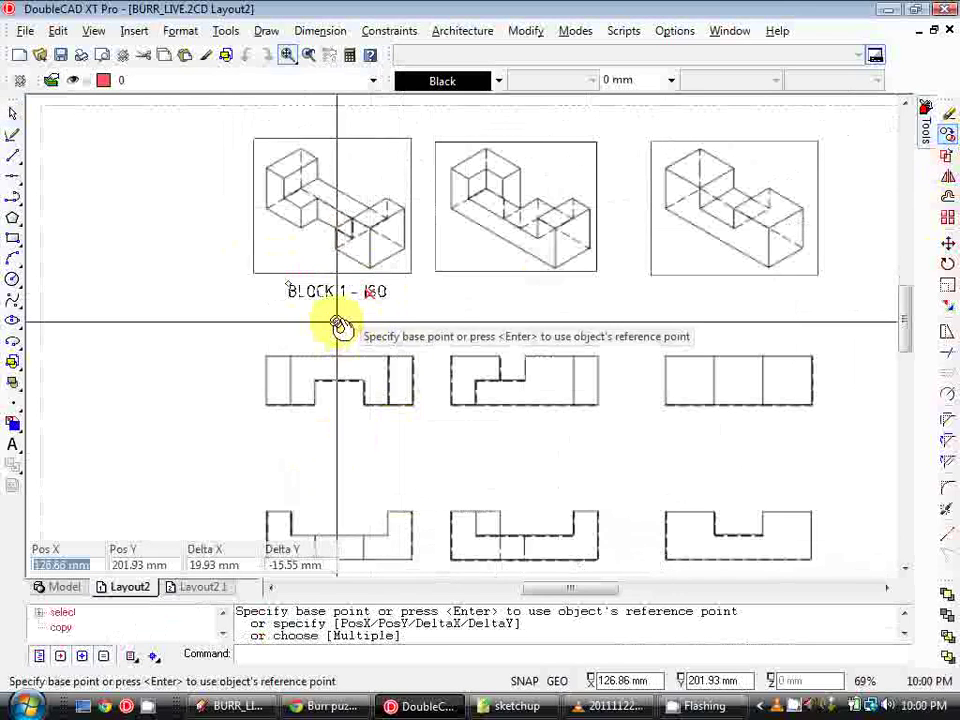
click(337, 322)
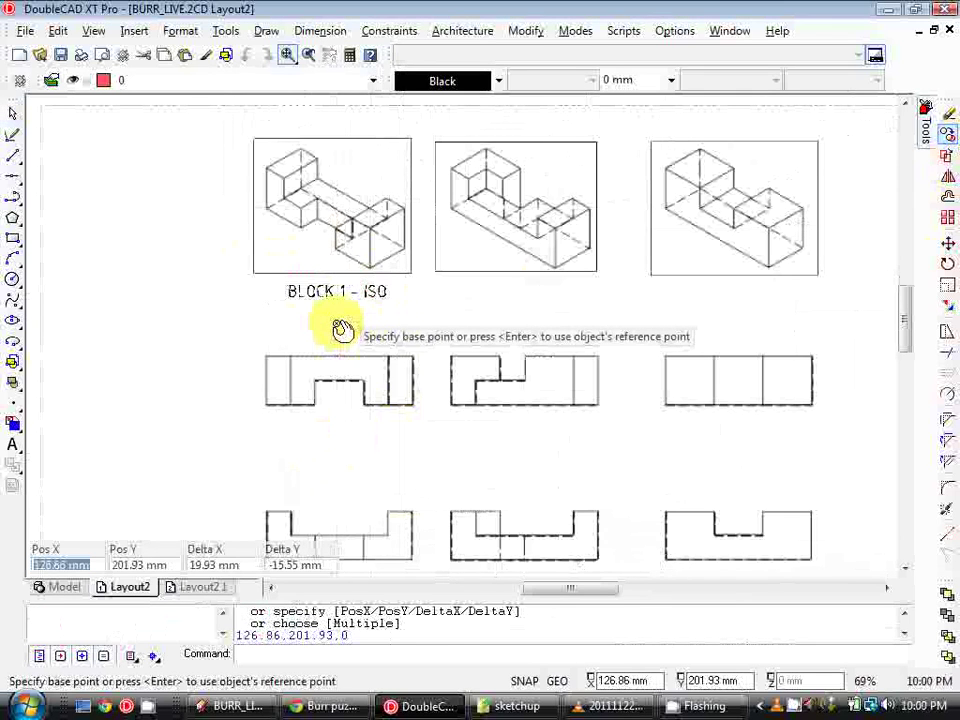
click(342, 481)
middle_drag(377, 482, 381, 272)
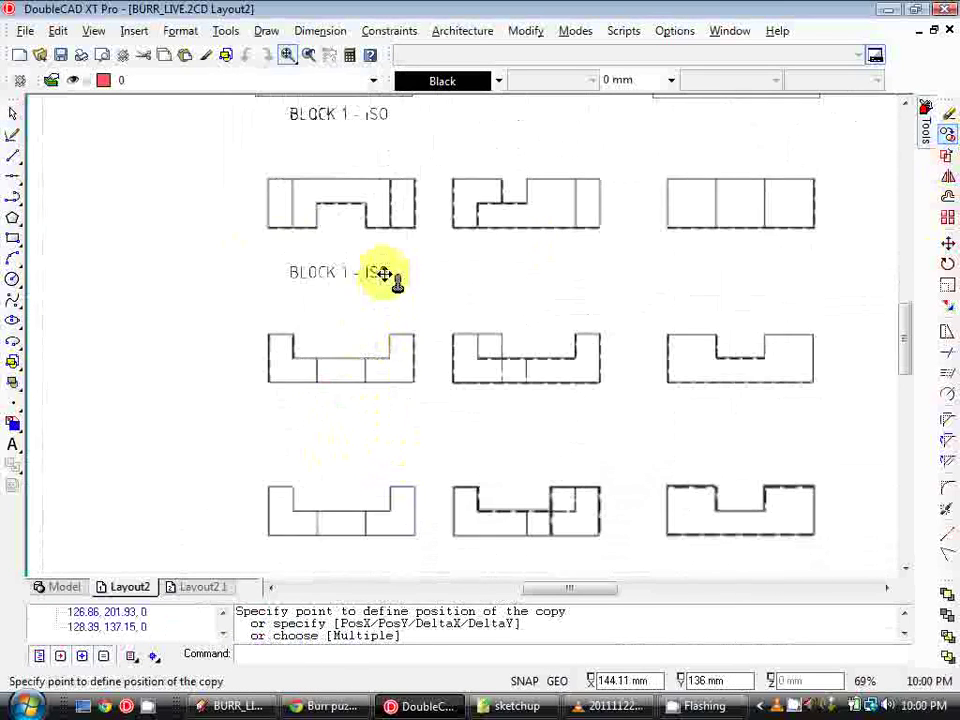
click(342, 441)
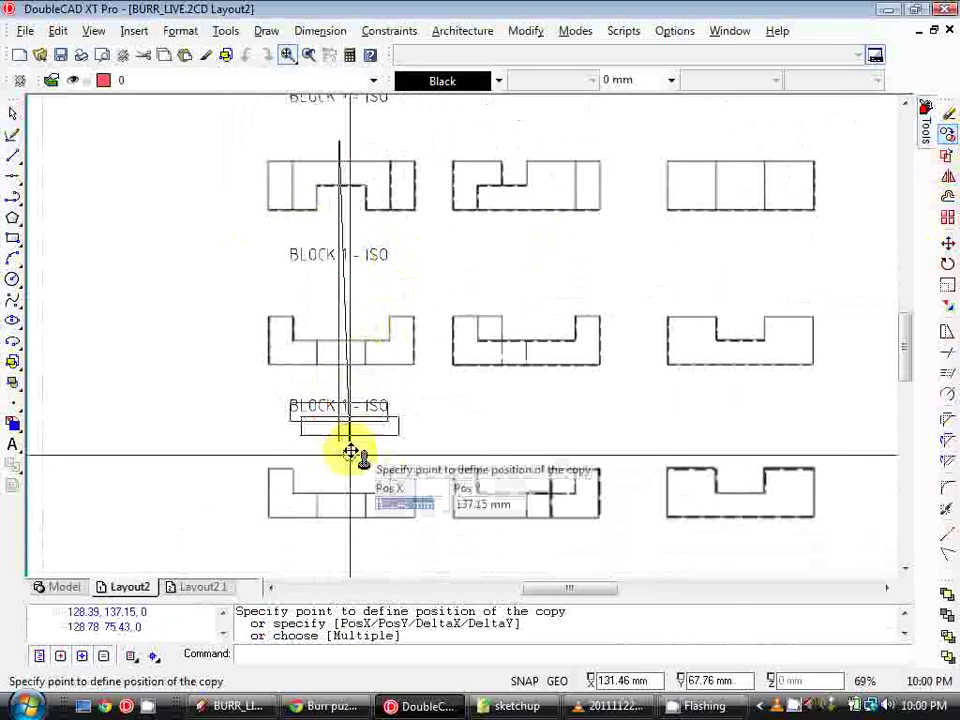
middle_drag(349, 450, 360, 321)
click(355, 468)
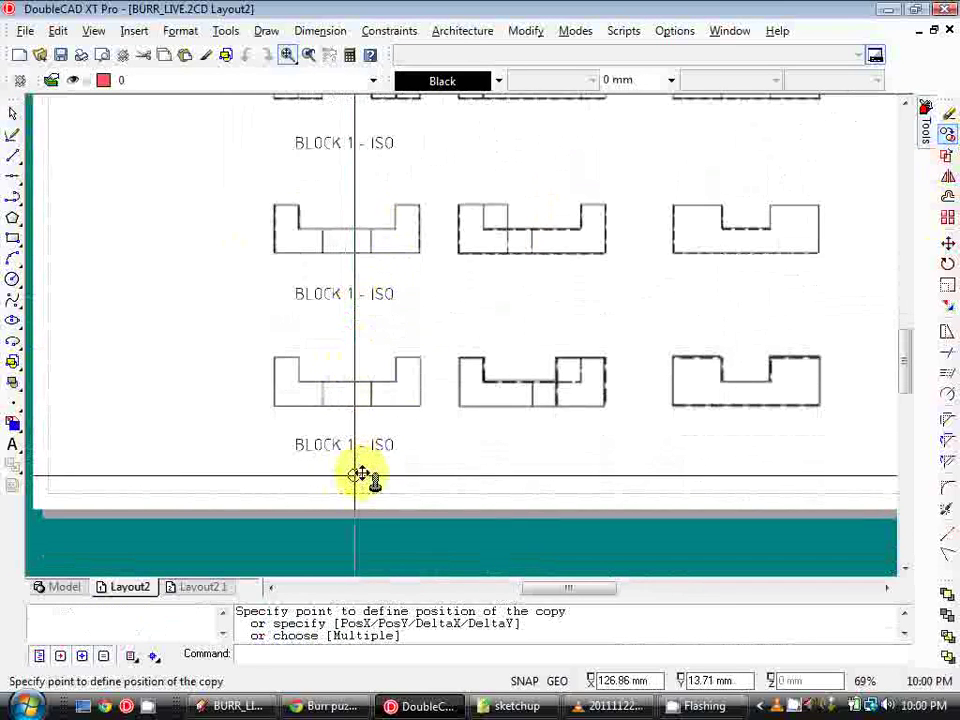
scroll(435, 474, up, 3)
scroll(381, 261, up, 2)
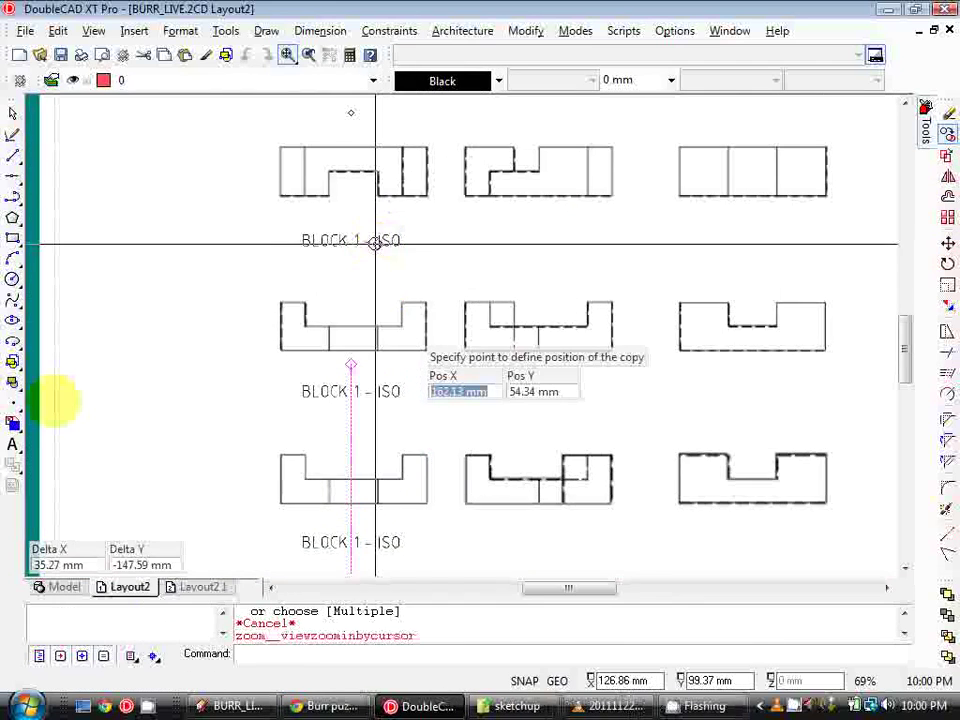
key(Escape)
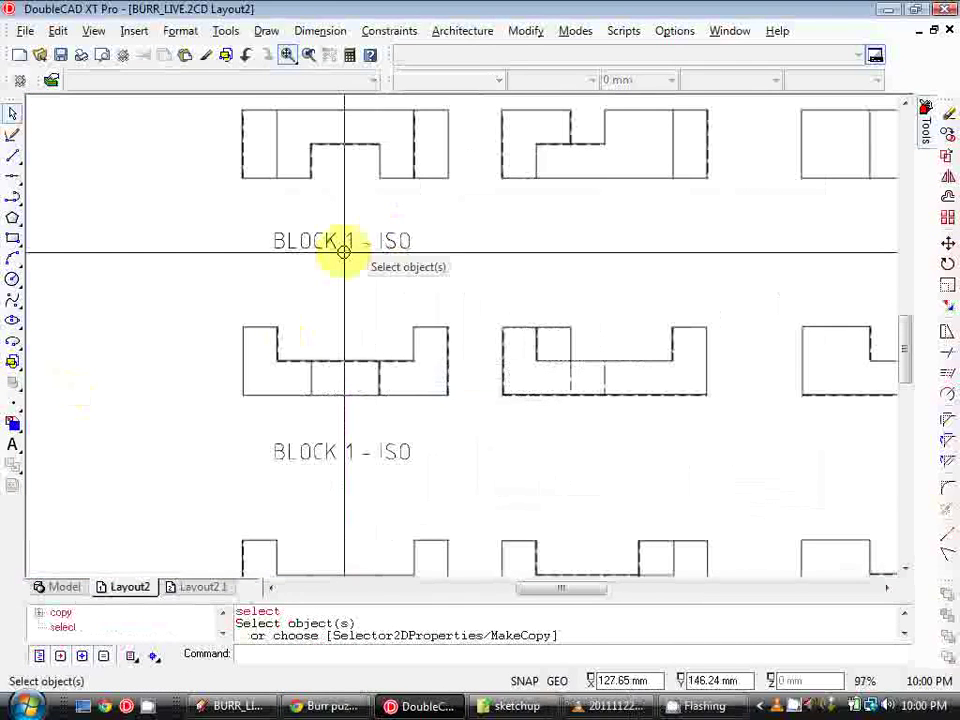
Edit the upper copied label to read 'BLOCK 1 - TOP'.
click(13, 452)
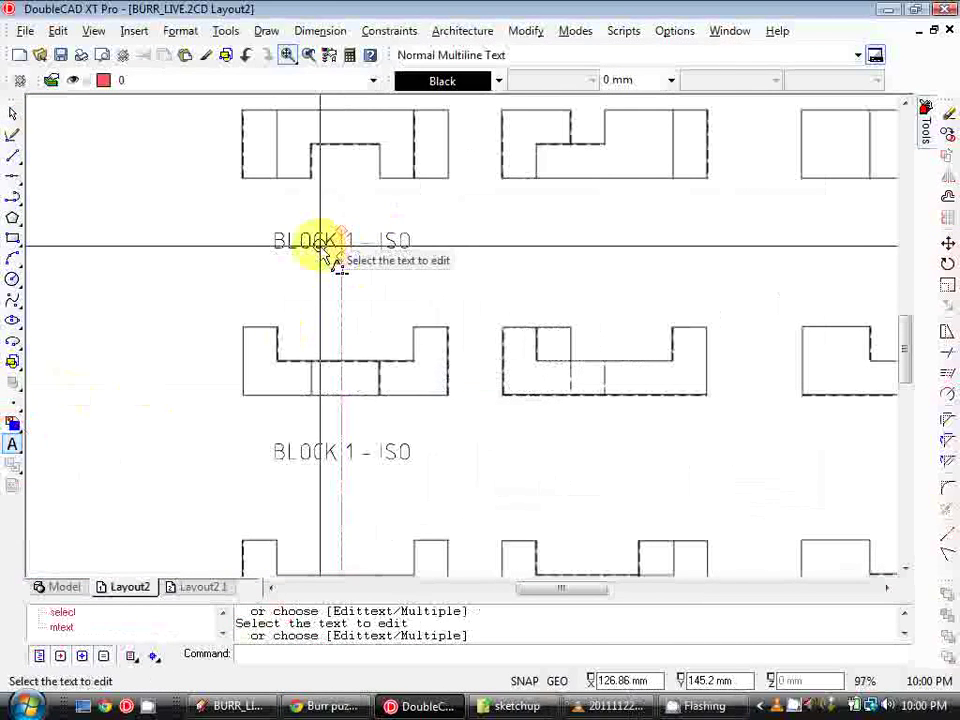
click(326, 252)
click(350, 250)
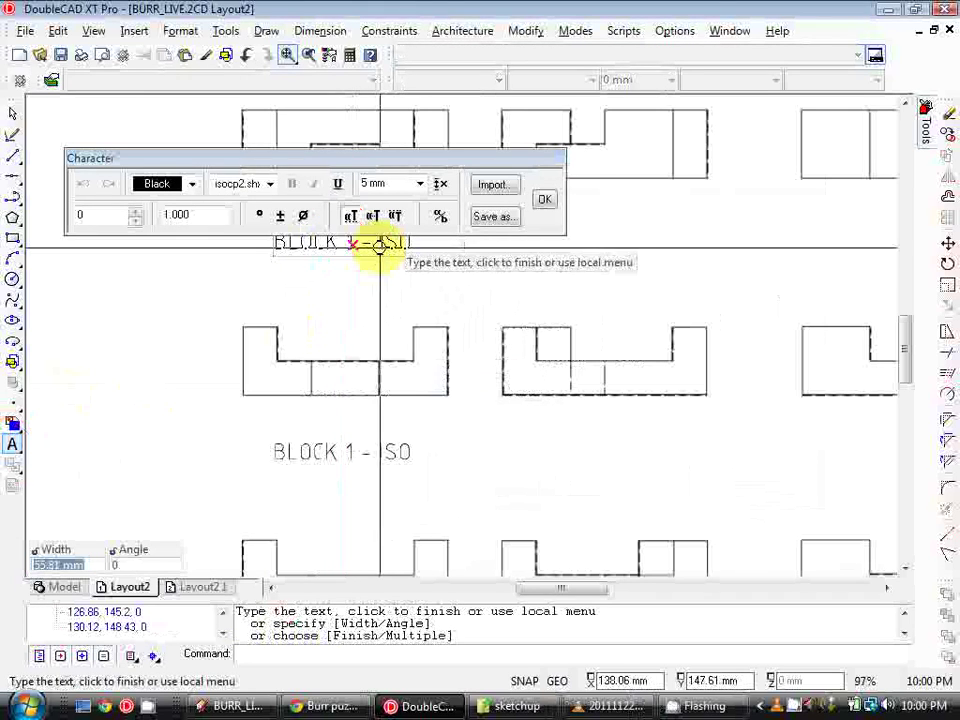
drag(381, 243, 419, 245)
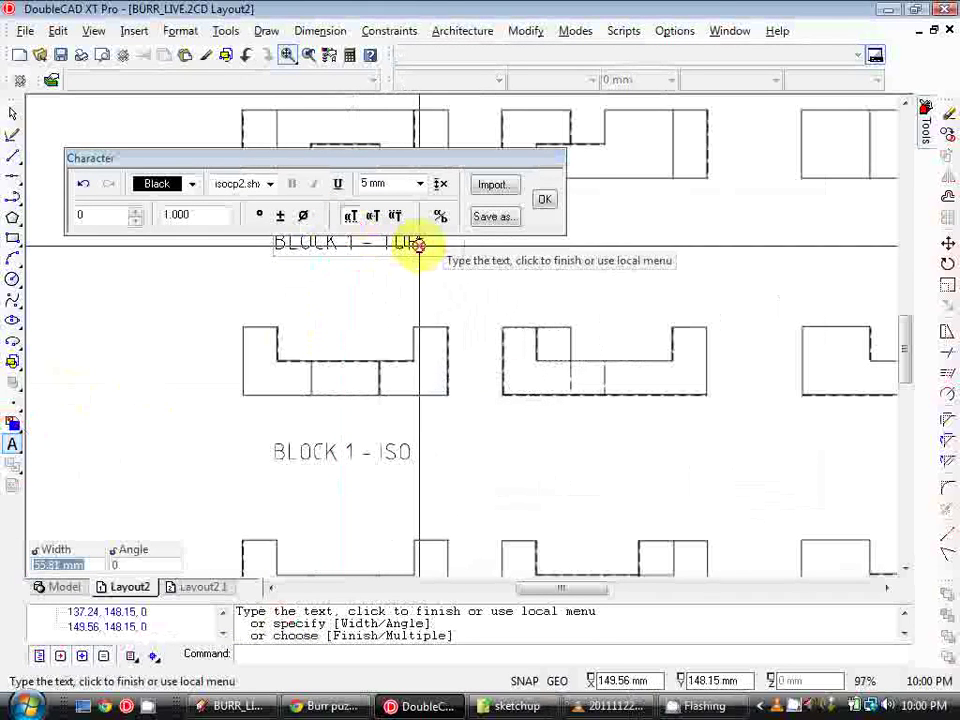
text(TOP)
click(544, 199)
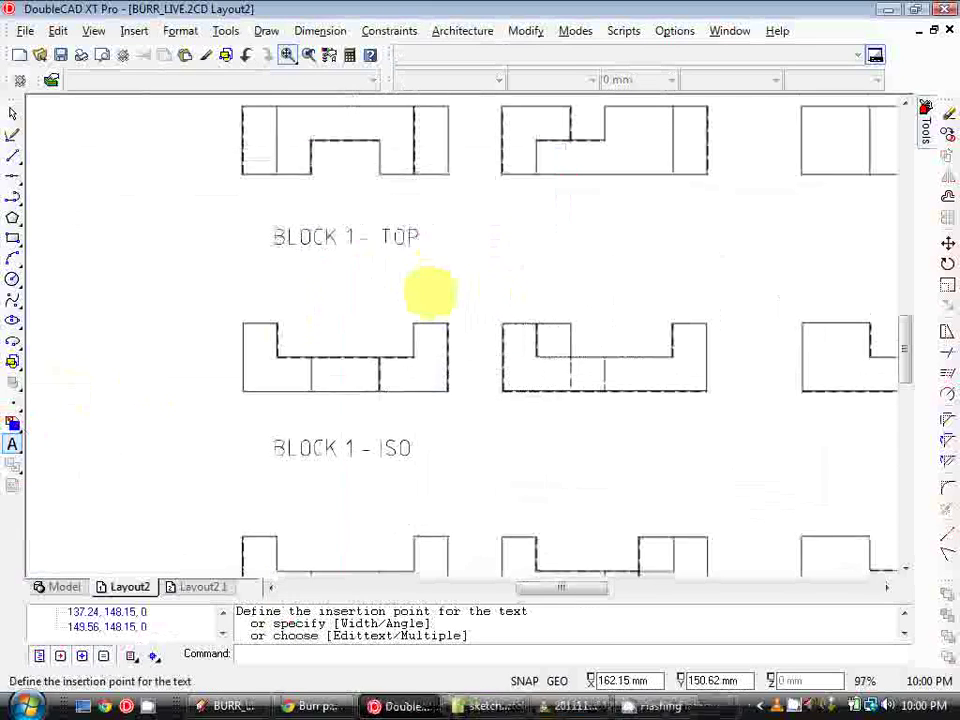
Change the middle label to 'BLOCK 1 - FRONT' and select ISO in the bottom label.
scroll(428, 283, down, 2)
click(390, 392)
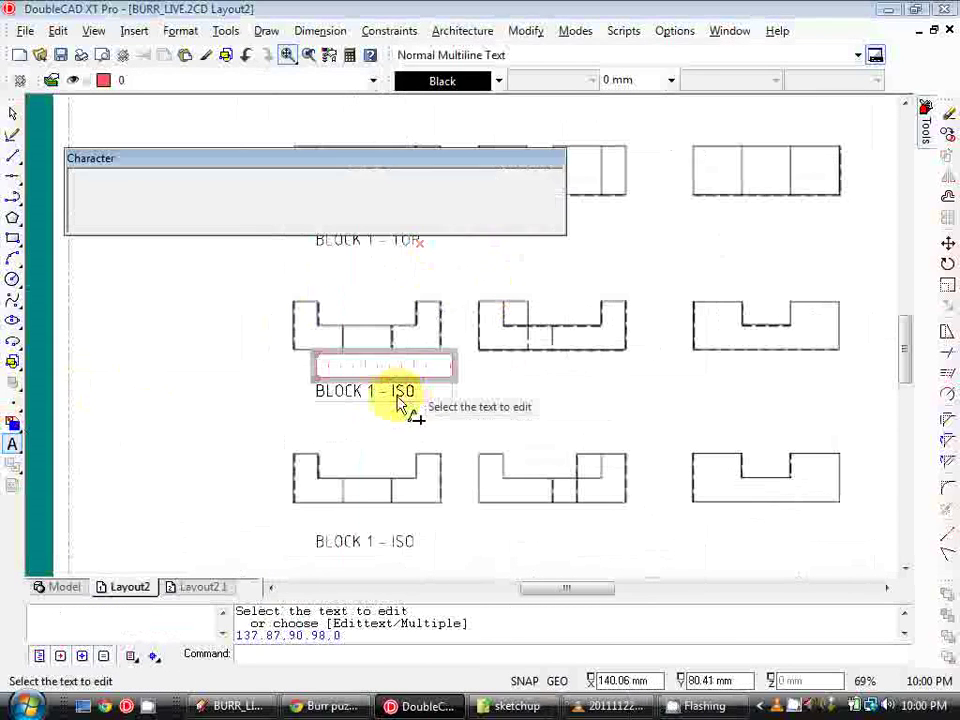
drag(392, 390, 429, 390)
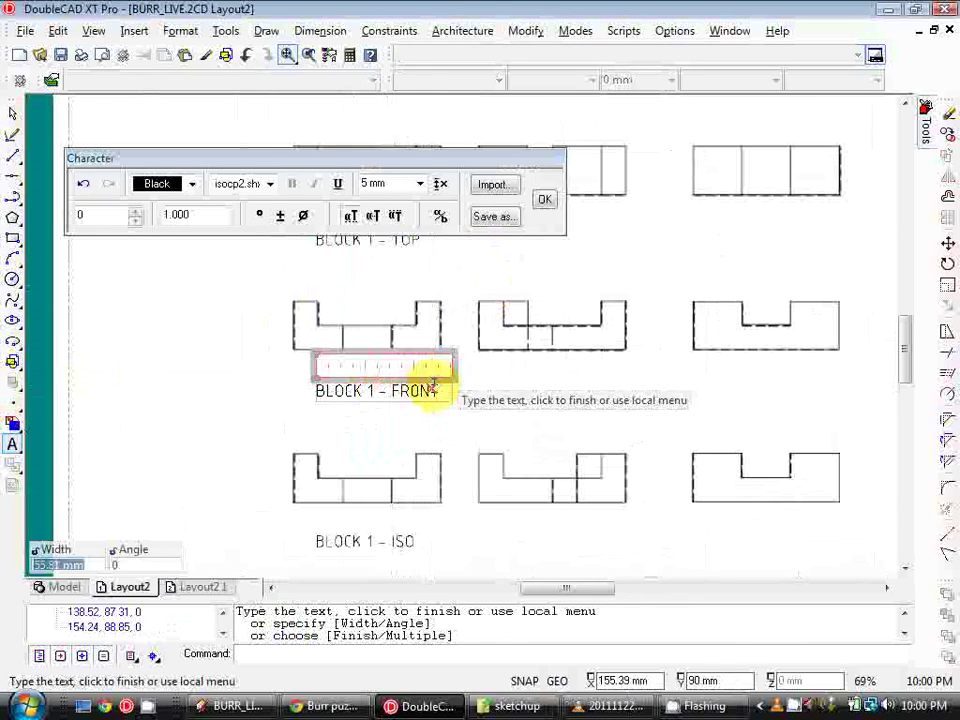
click(544, 199)
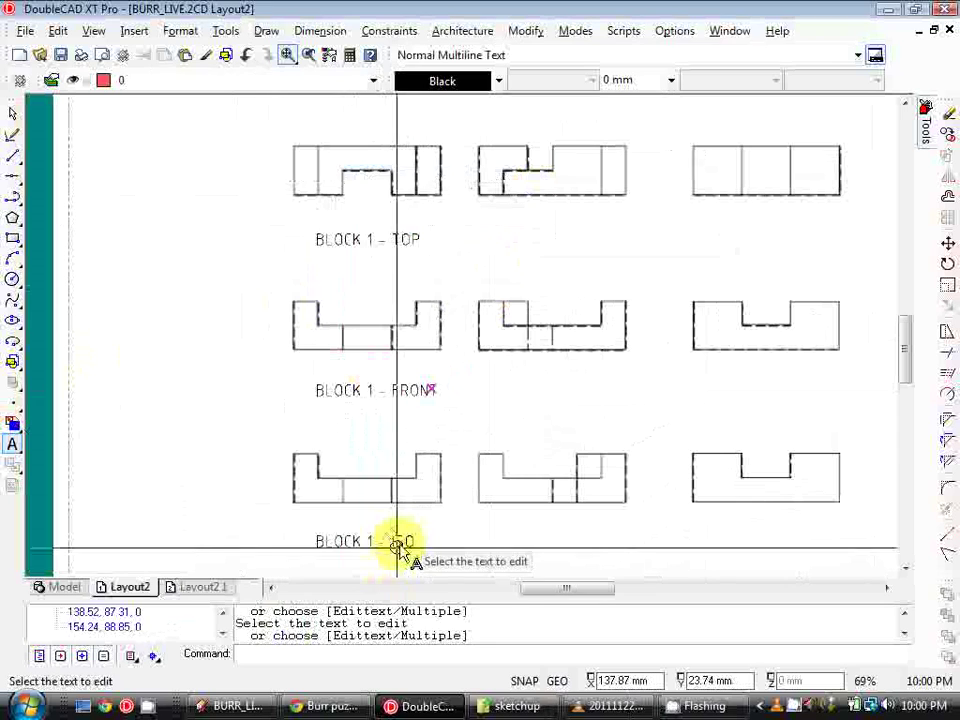
click(397, 545)
drag(386, 540, 435, 541)
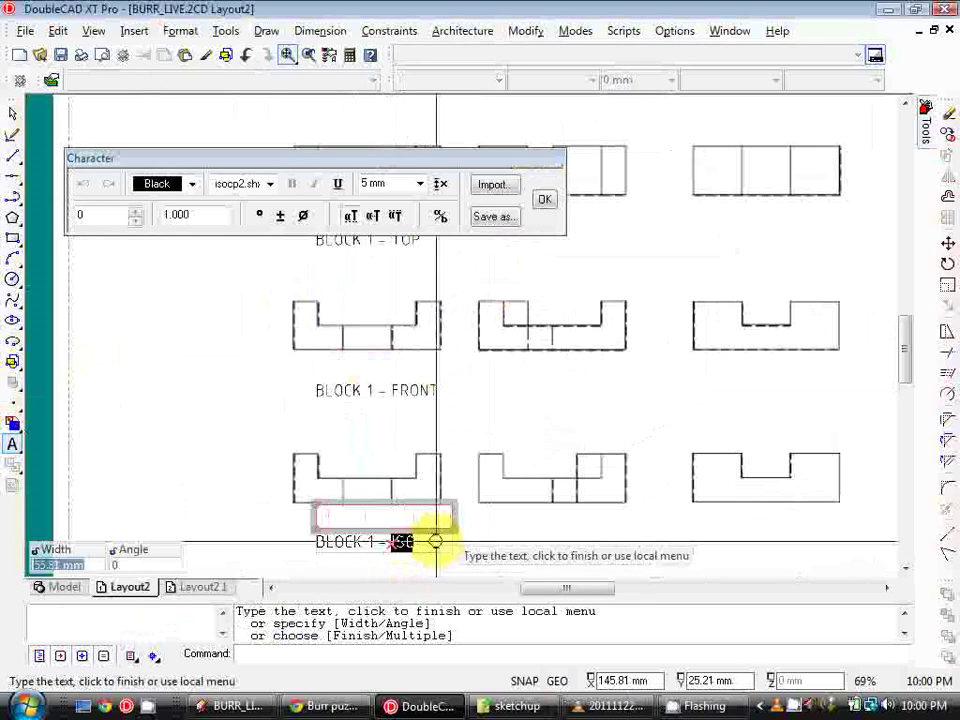
Finish the bottom label as 'BLOCK 1 - BACK'.
text(BLOCK 1 - BACK)
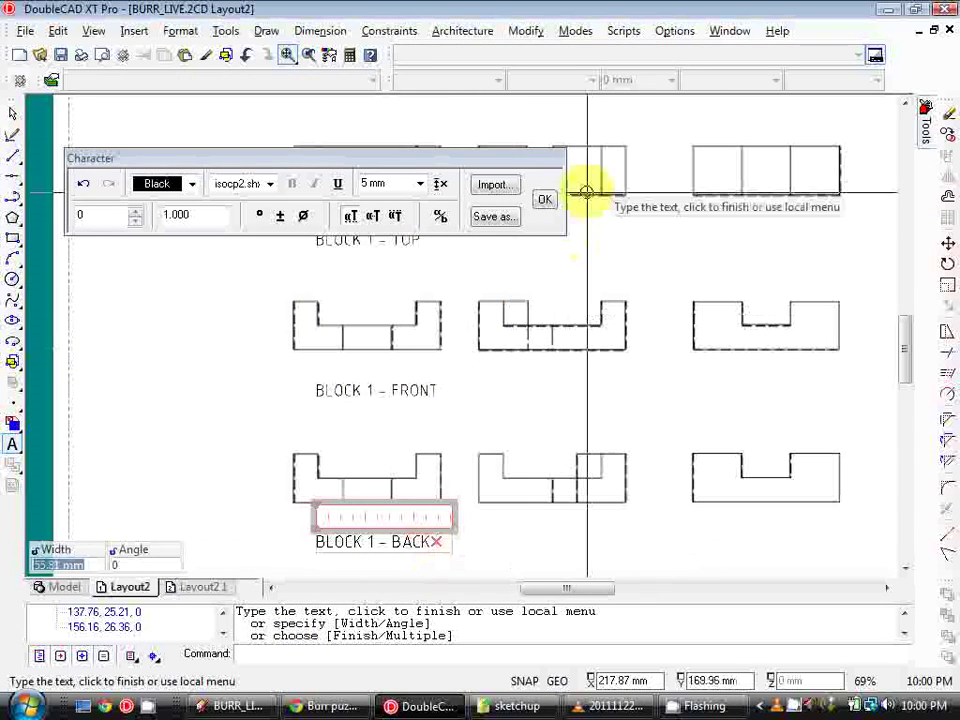
click(546, 200)
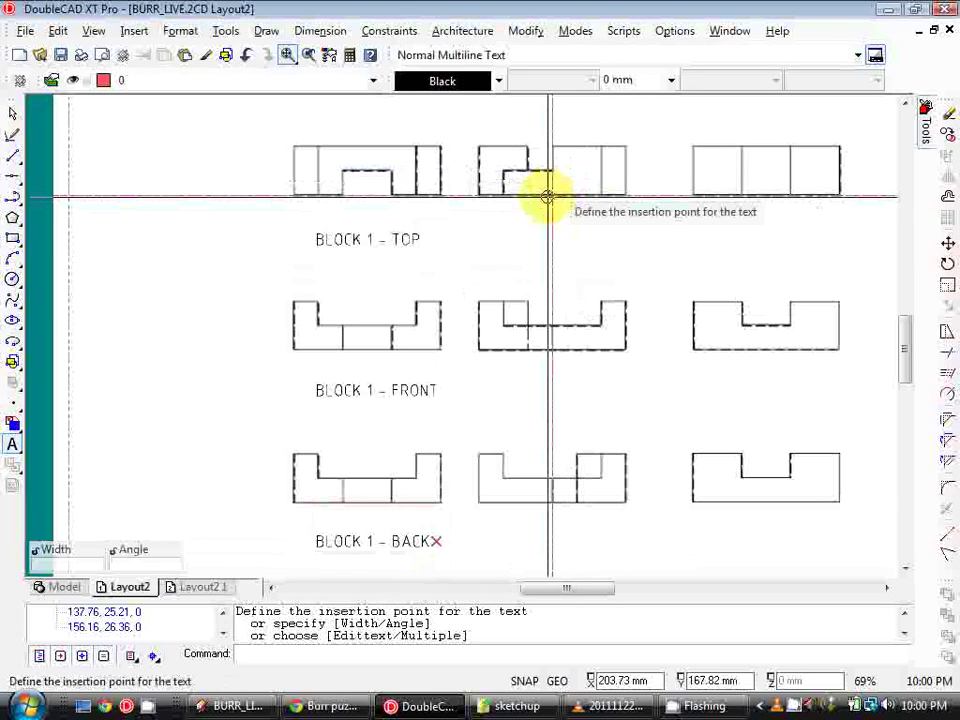
scroll(552, 195, down, 2)
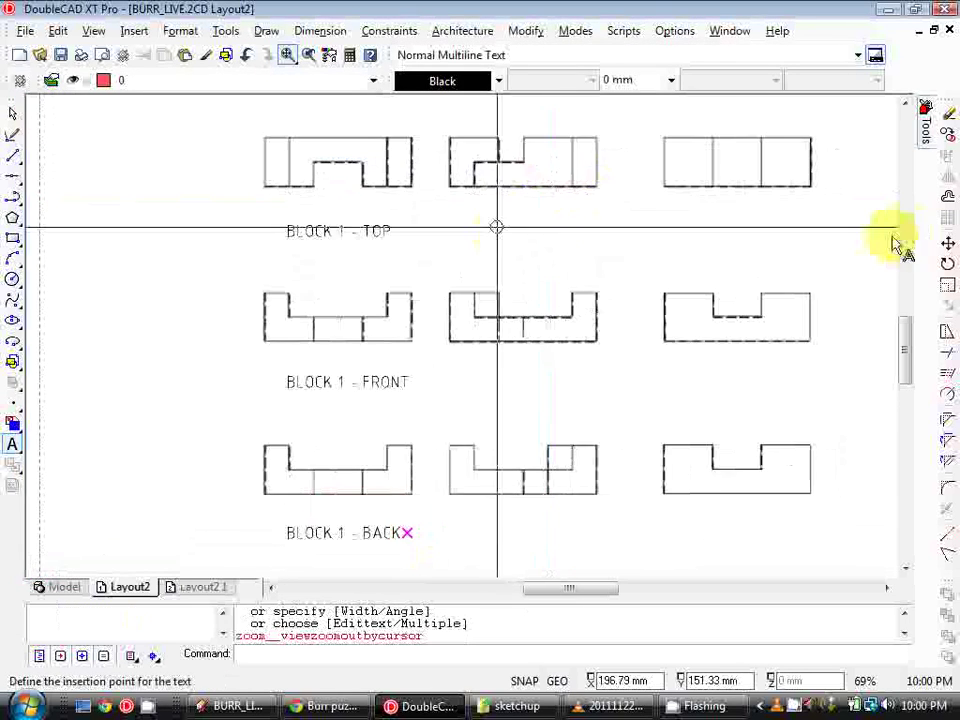
Select the ISO, TOP, FRONT and BACK labels for copying, using their own base point.
click(947, 131)
click(407, 177)
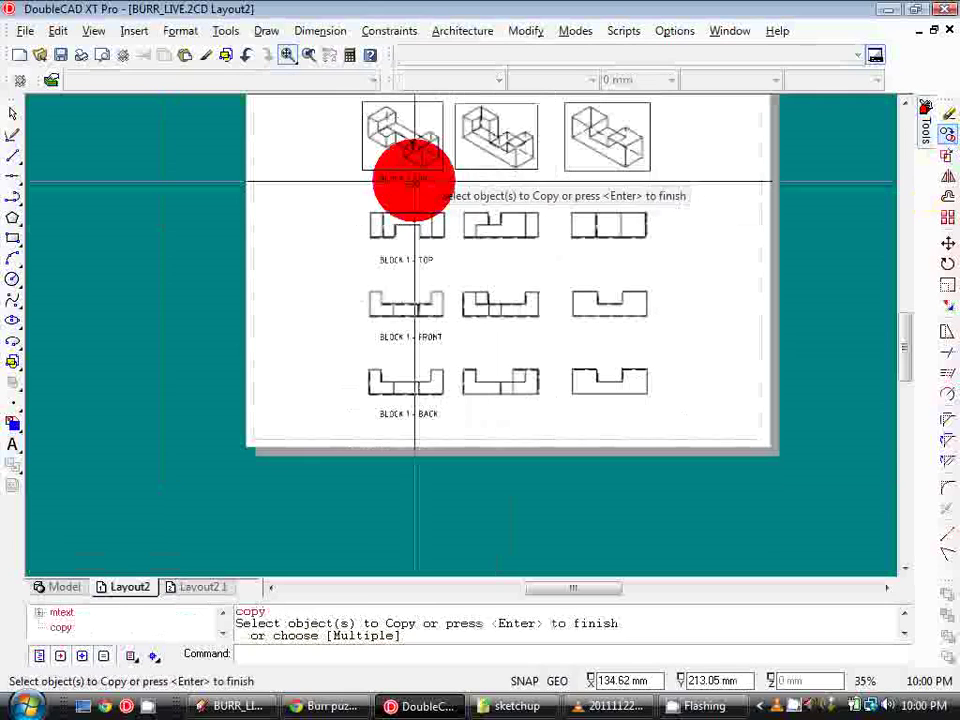
click(460, 216)
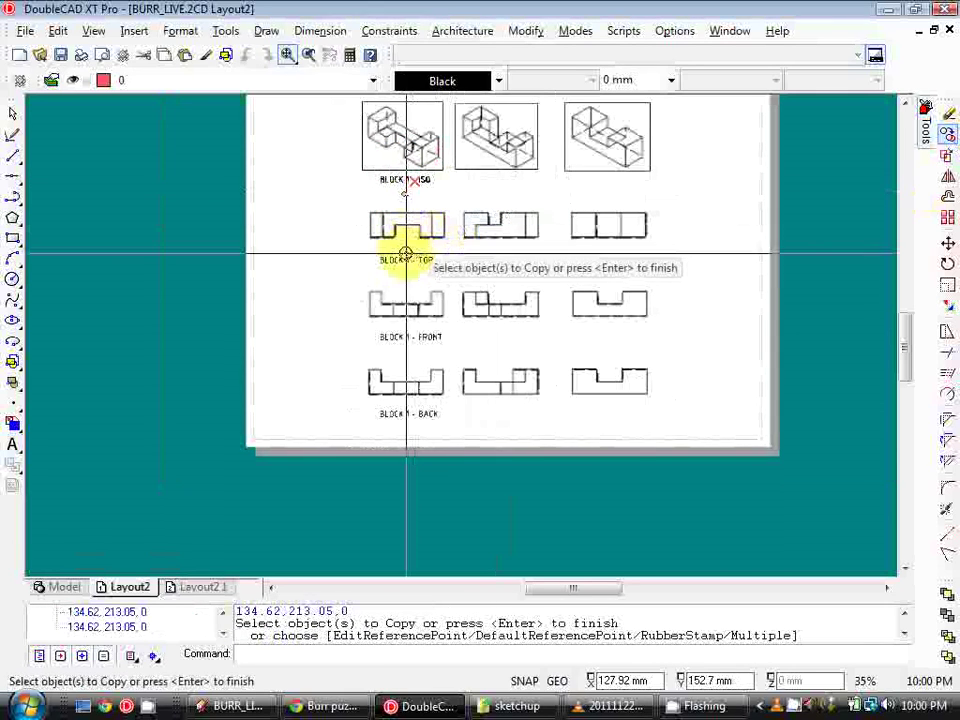
click(400, 255)
click(446, 293)
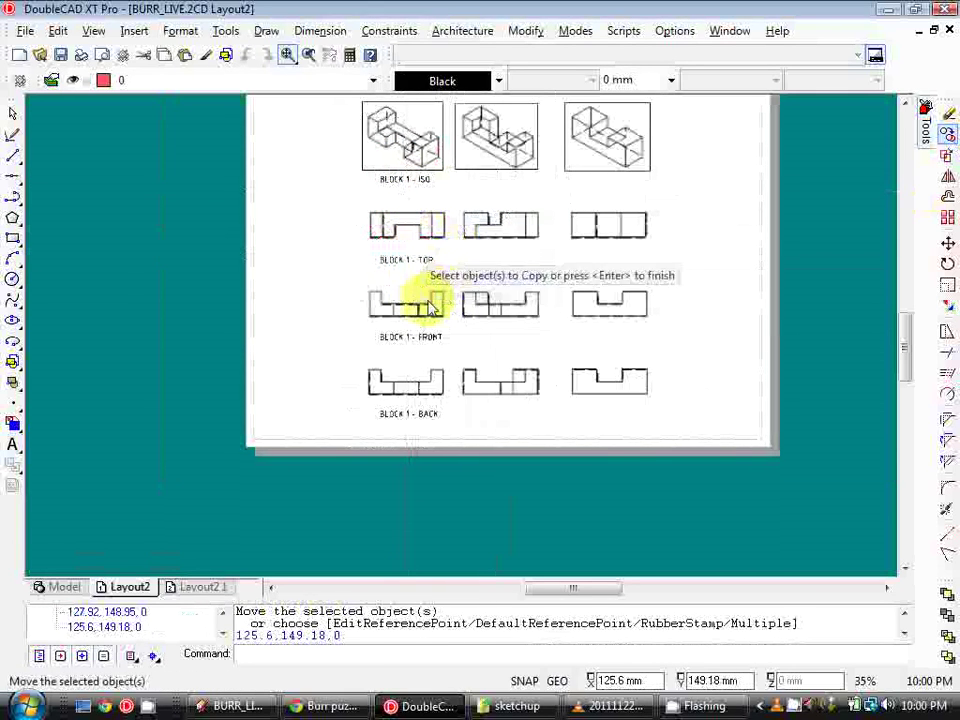
click(398, 333)
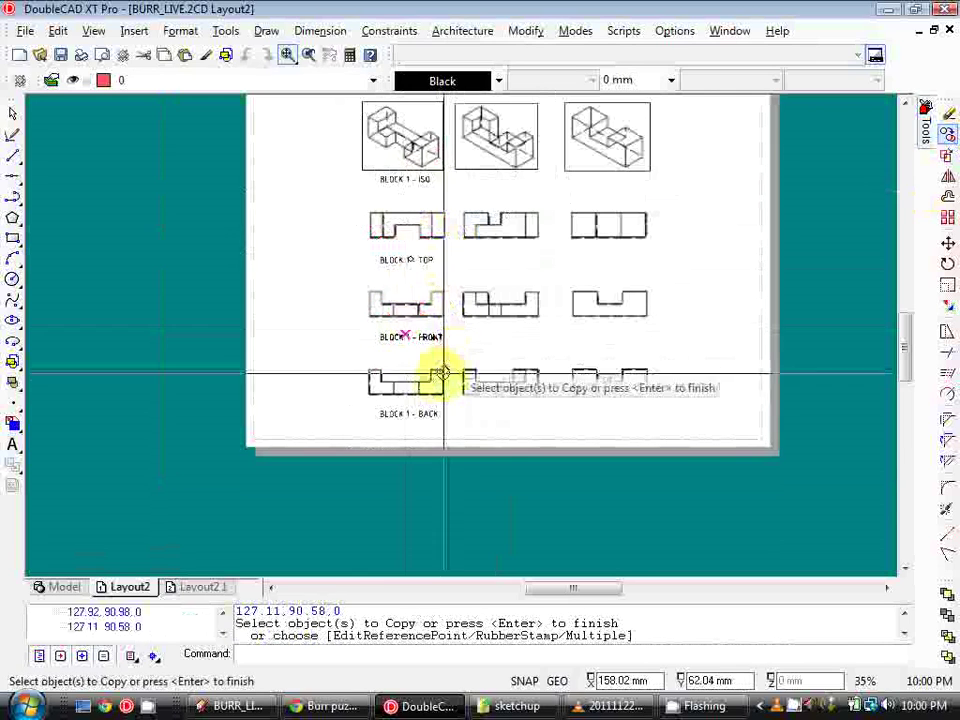
click(420, 432)
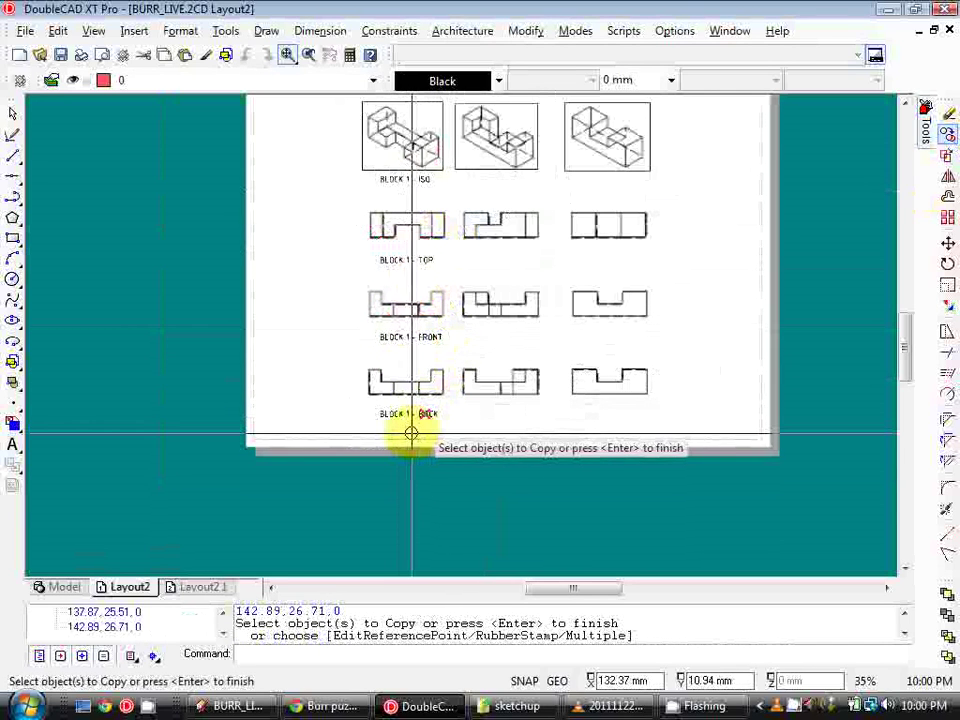
scroll(411, 432, up, 2)
key(Return)
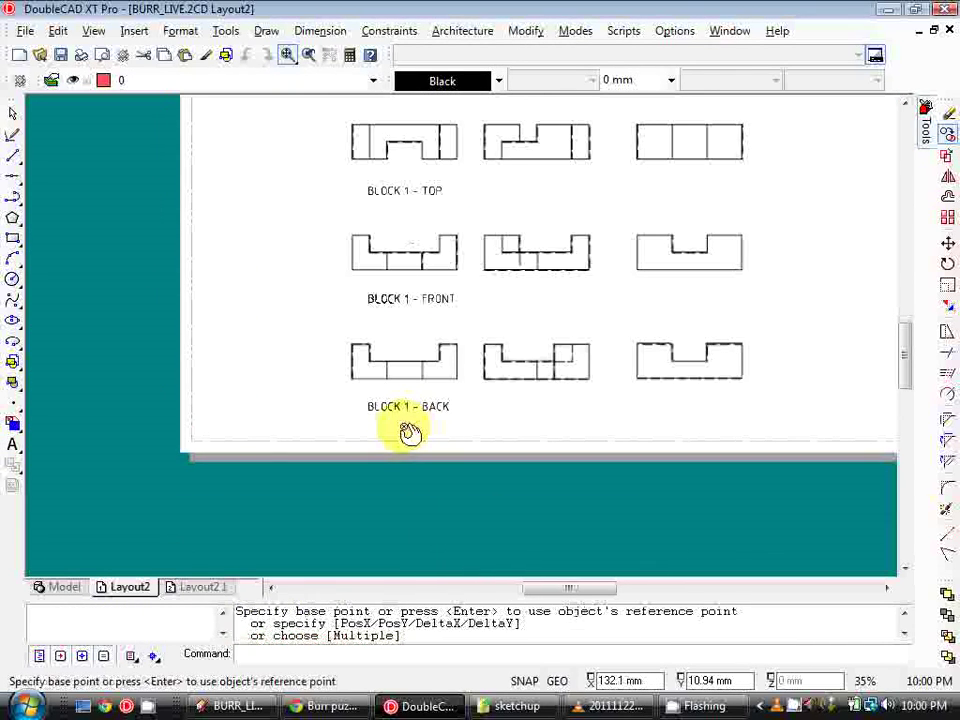
key(Return)
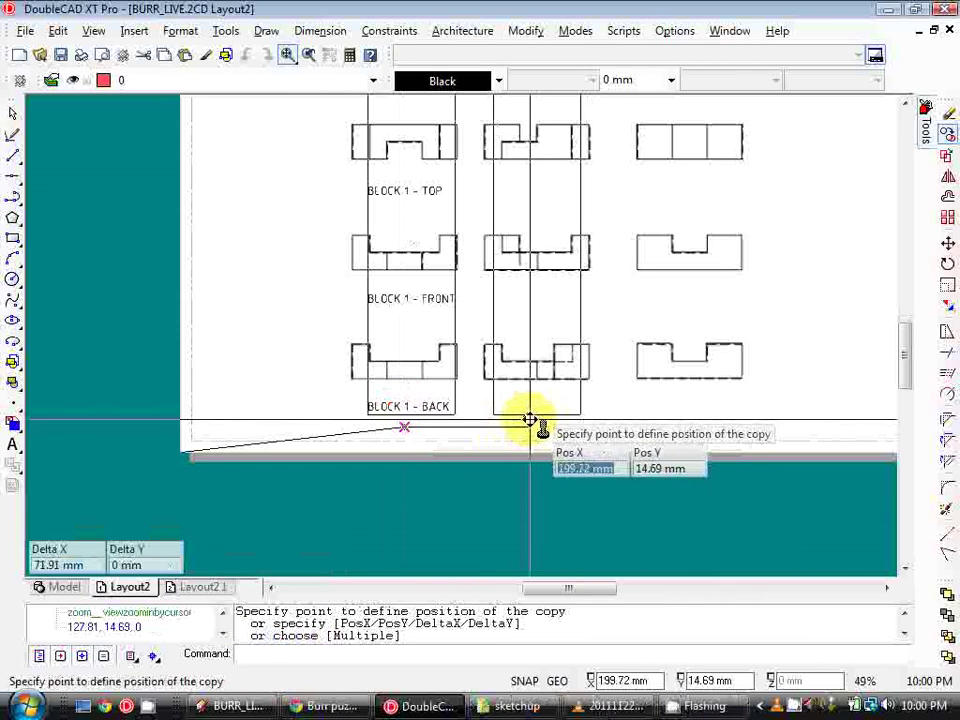
Place copies under the second and third view columns, then review the layout.
click(530, 418)
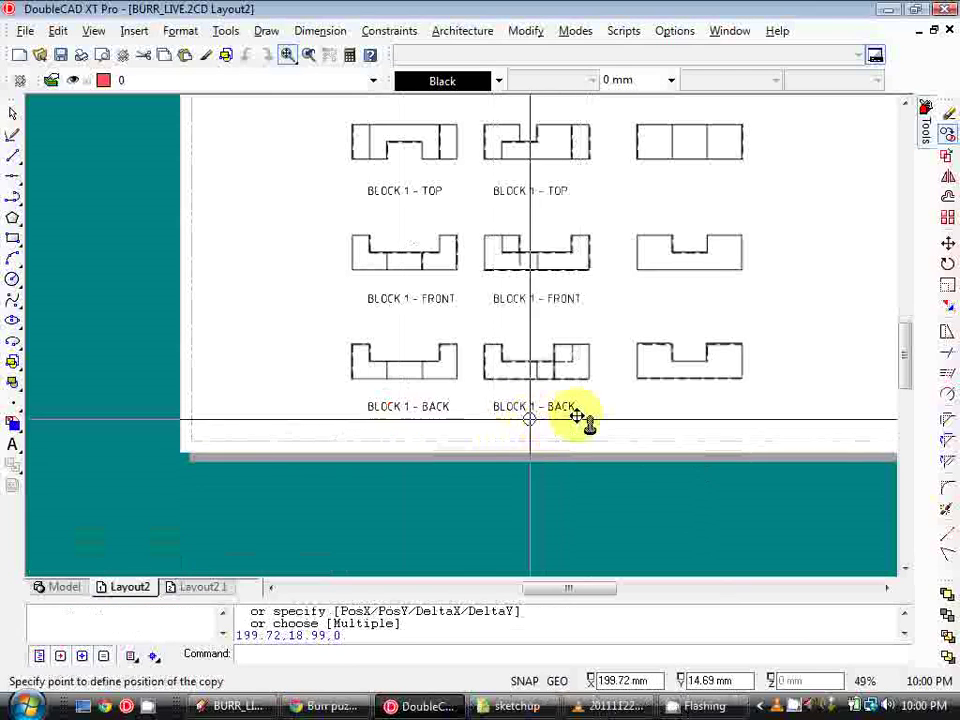
click(681, 420)
middle_drag(718, 350, 668, 385)
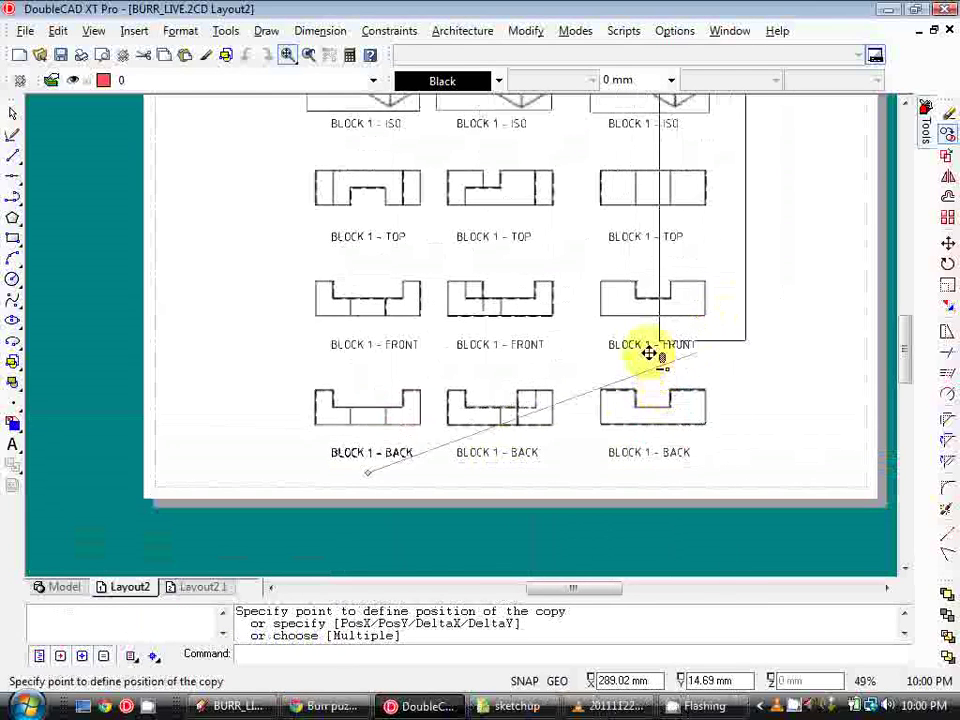
key(Escape)
middle_drag(497, 107, 467, 240)
scroll(482, 215, down, 1)
scroll(474, 222, up, 1)
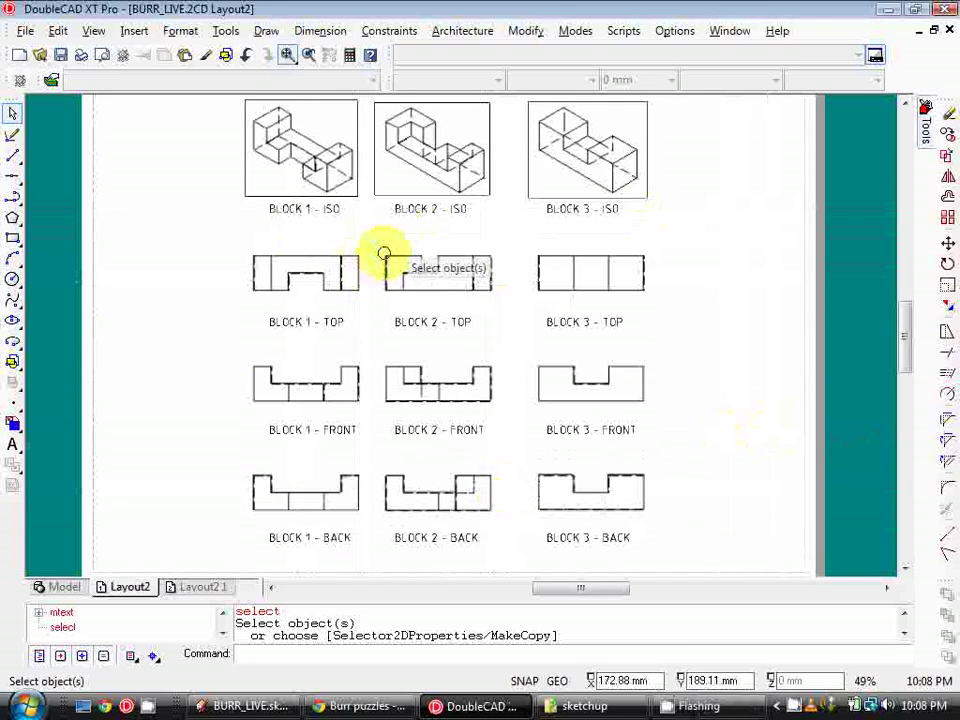
Start a parallel dimension set to 2 mm arrows, 2.5 mm text and 0-decimal precision.
middle_drag(336, 240, 343, 268)
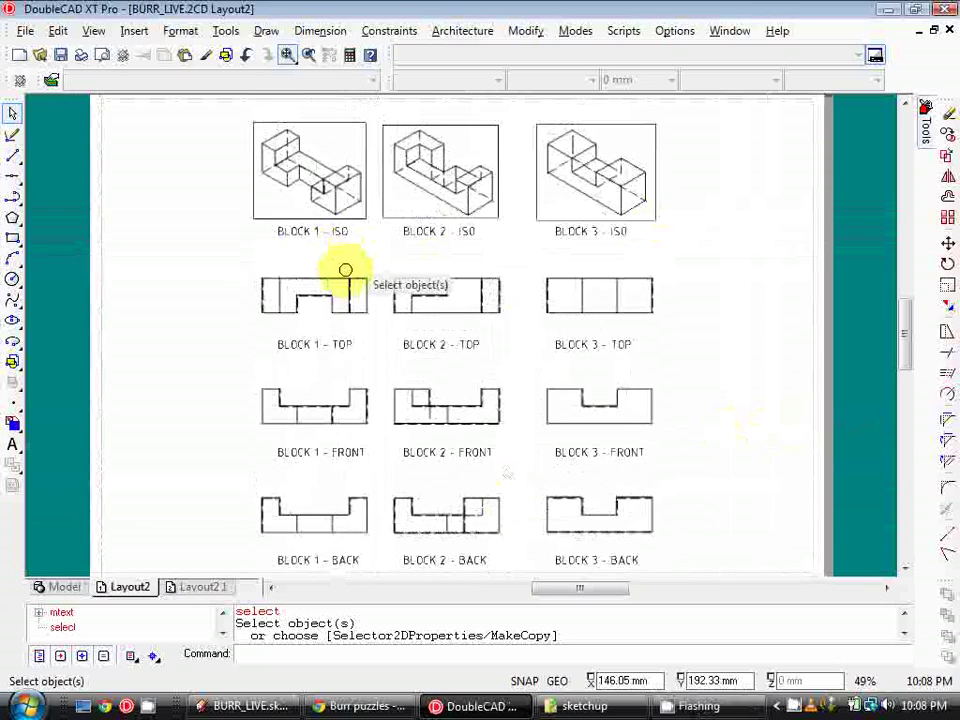
scroll(345, 270, up, 1)
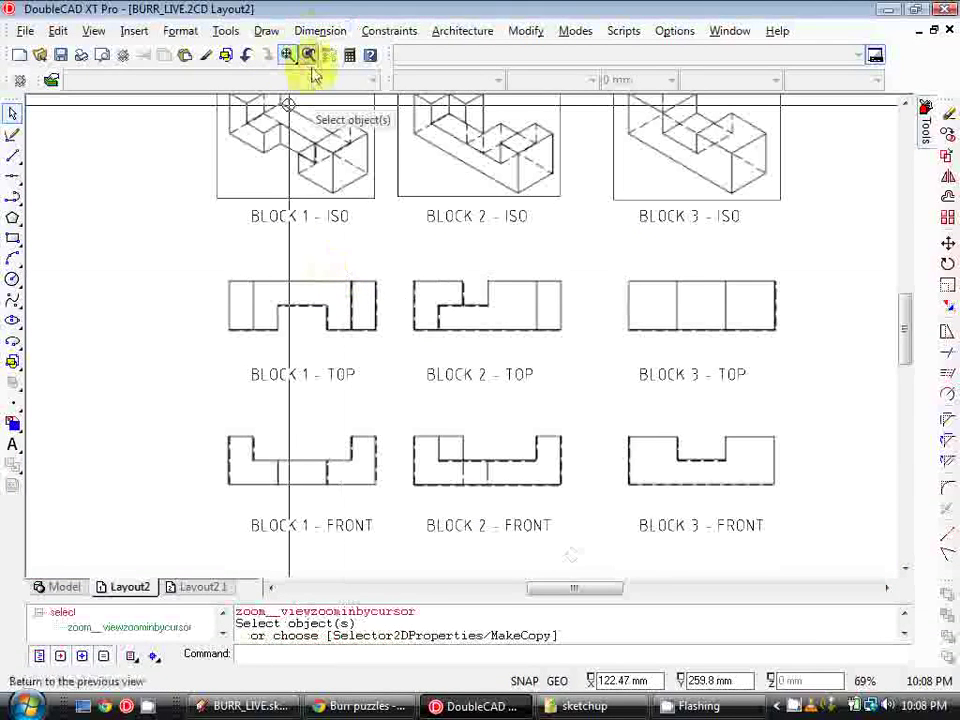
click(322, 31)
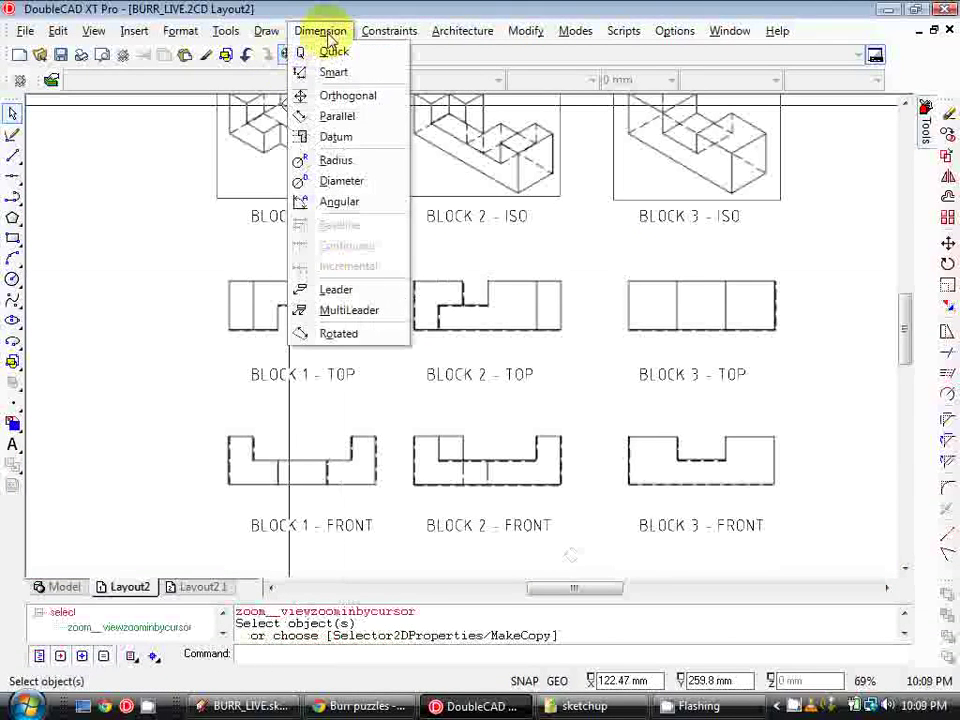
click(352, 118)
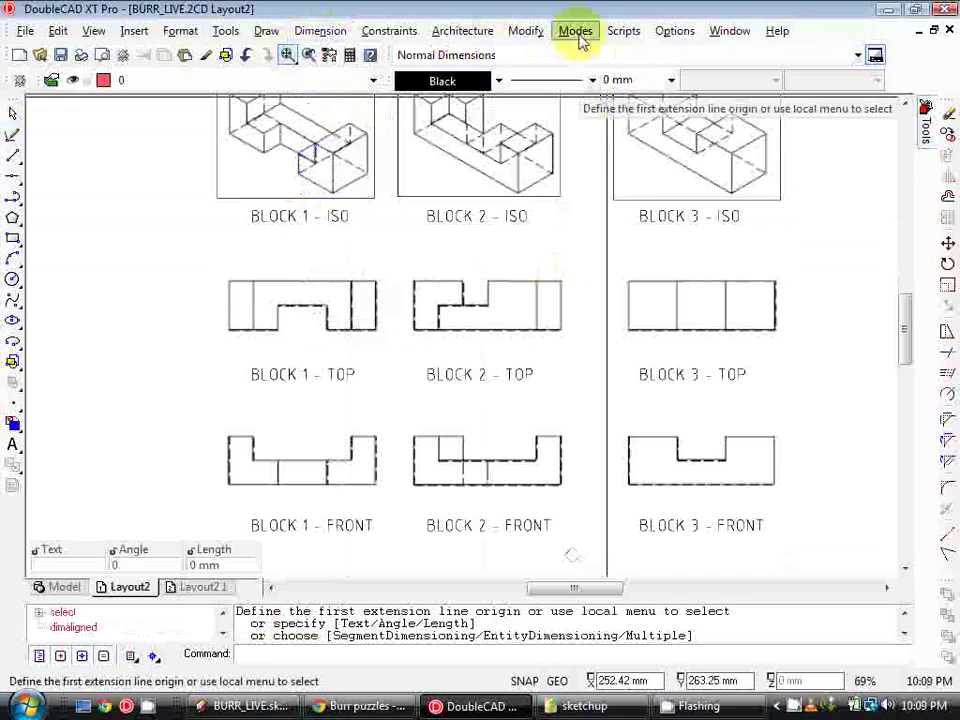
click(528, 36)
click(545, 50)
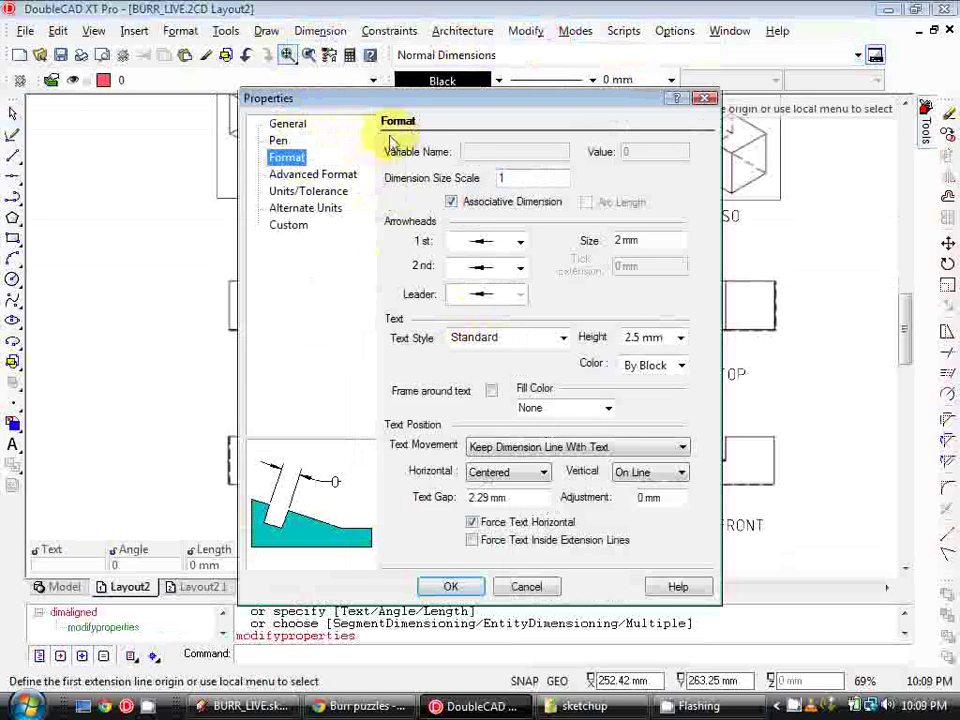
double_click(622, 238)
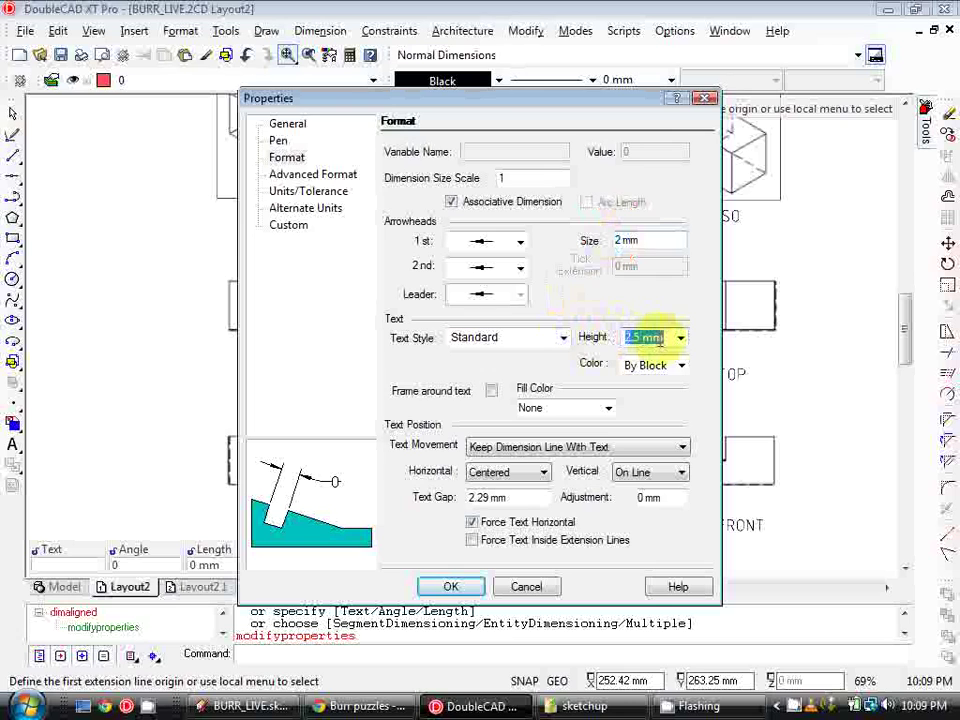
click(314, 211)
click(318, 192)
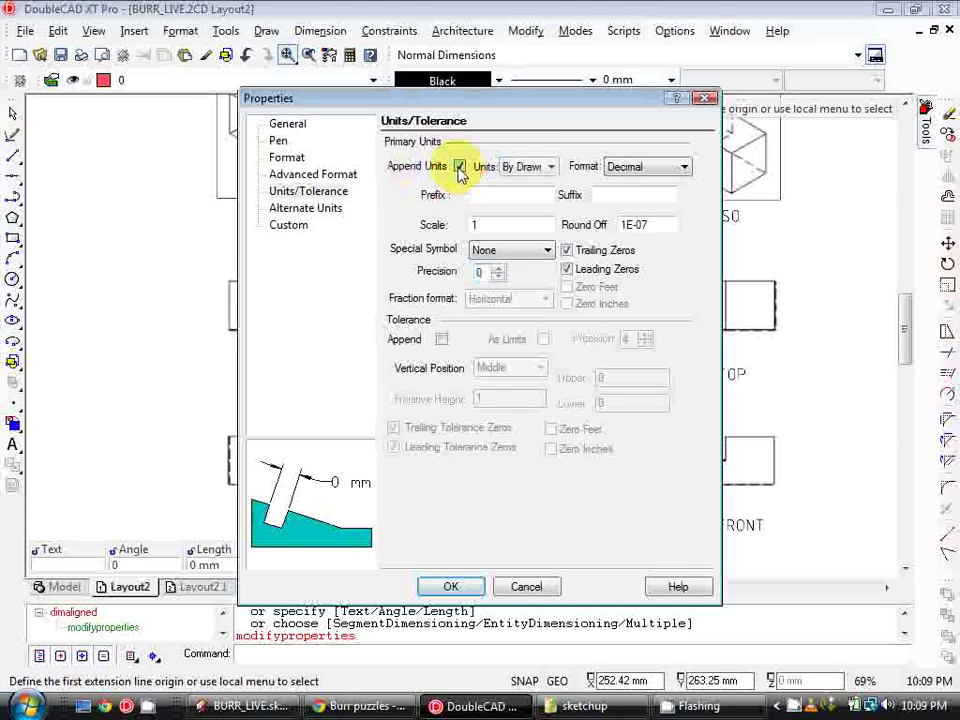
click(472, 590)
Dimension Block 1 top view with a 20 height and a 60 width.
scroll(375, 386, up, 2)
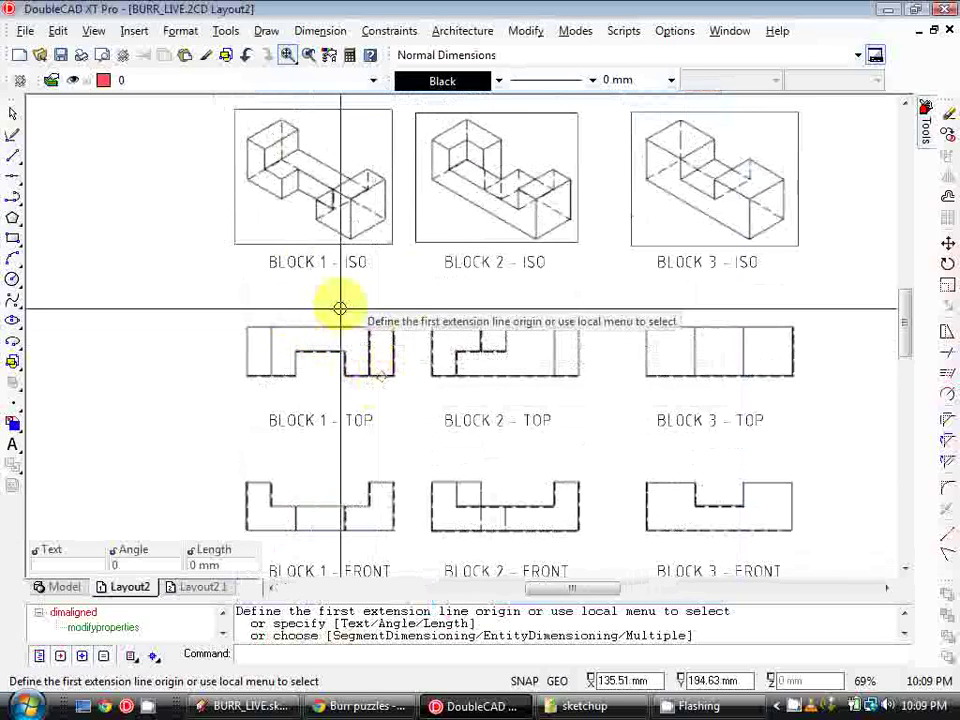
middle_drag(371, 376, 398, 305)
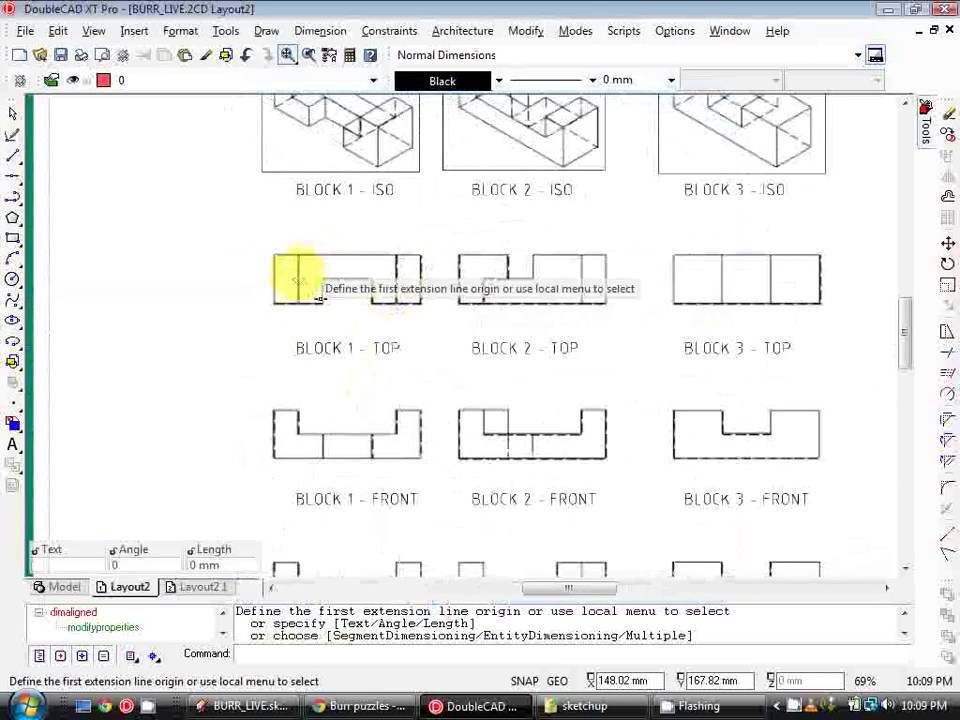
scroll(296, 274, down, 1)
scroll(285, 369, up, 1)
scroll(254, 328, up, 2)
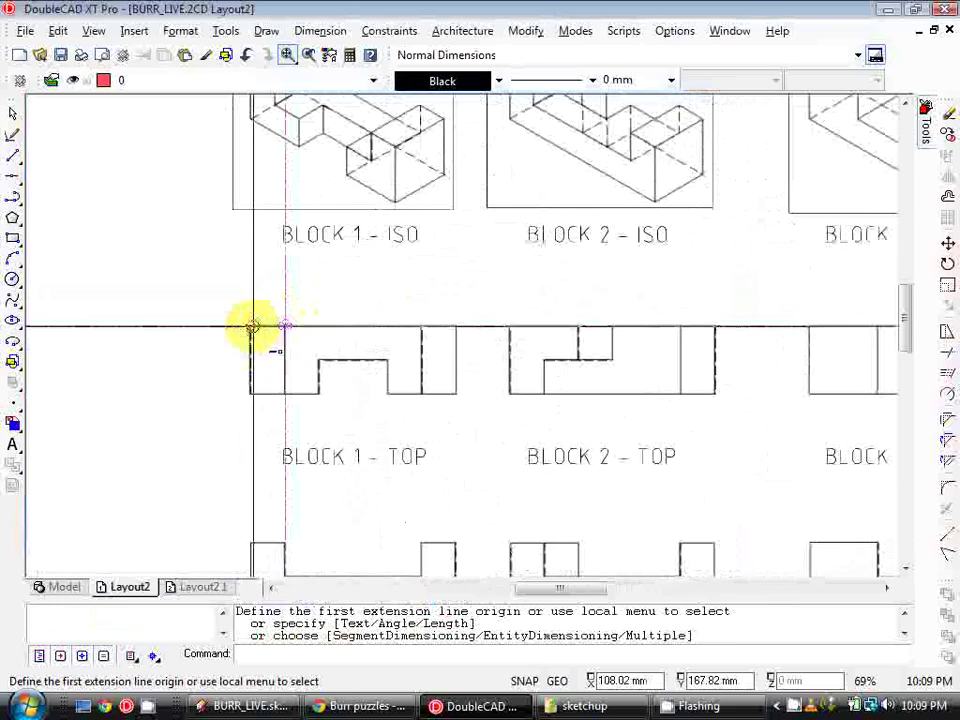
scroll(254, 325, up, 4)
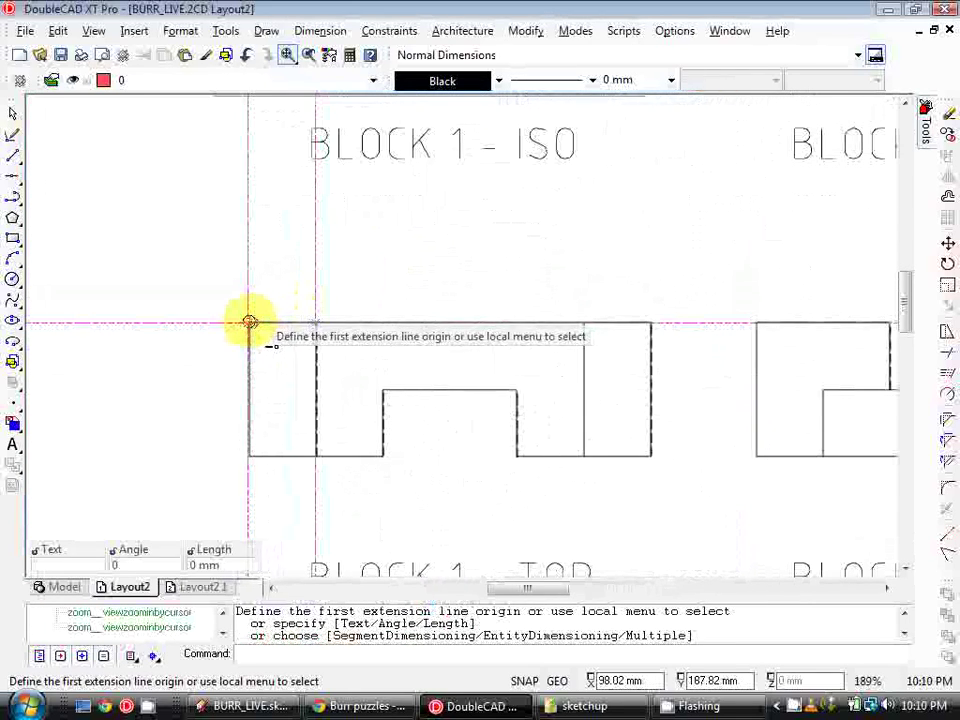
click(254, 325)
click(249, 456)
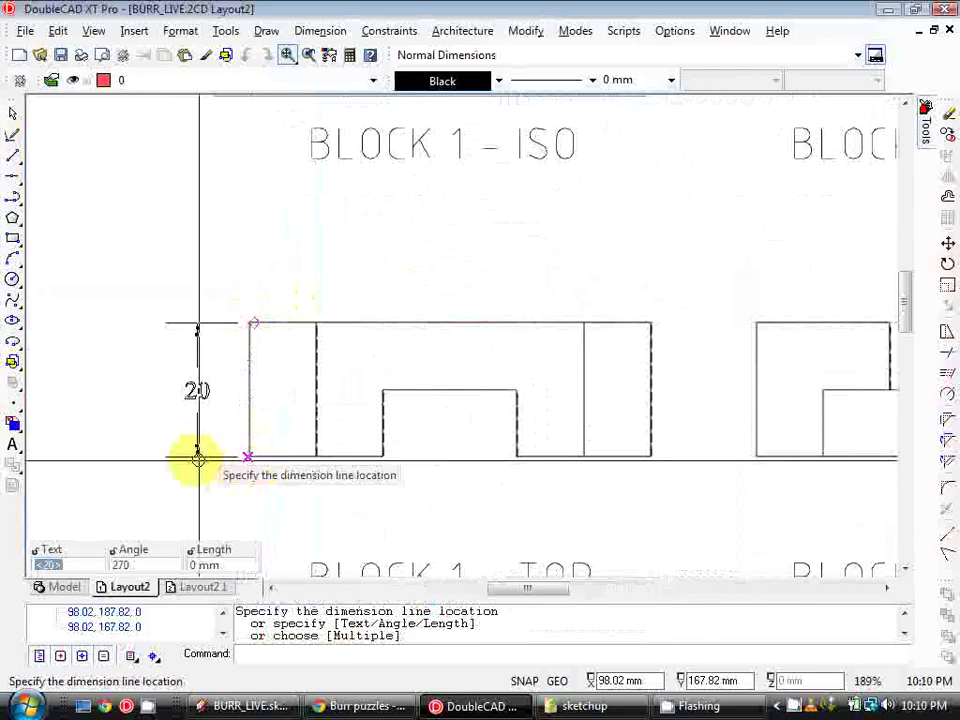
click(163, 463)
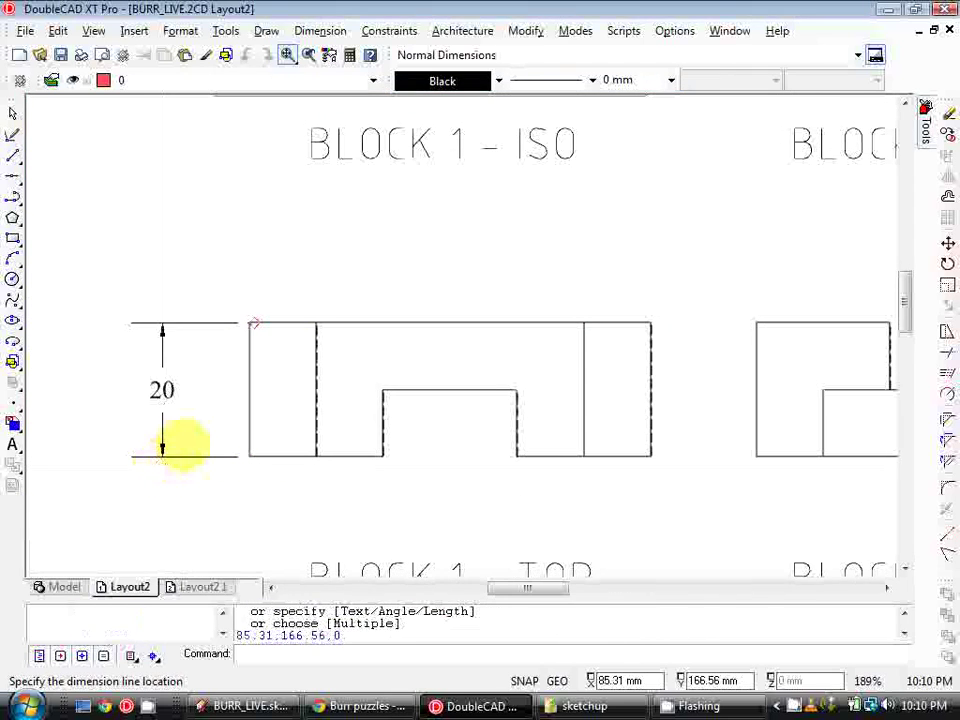
click(248, 322)
click(650, 322)
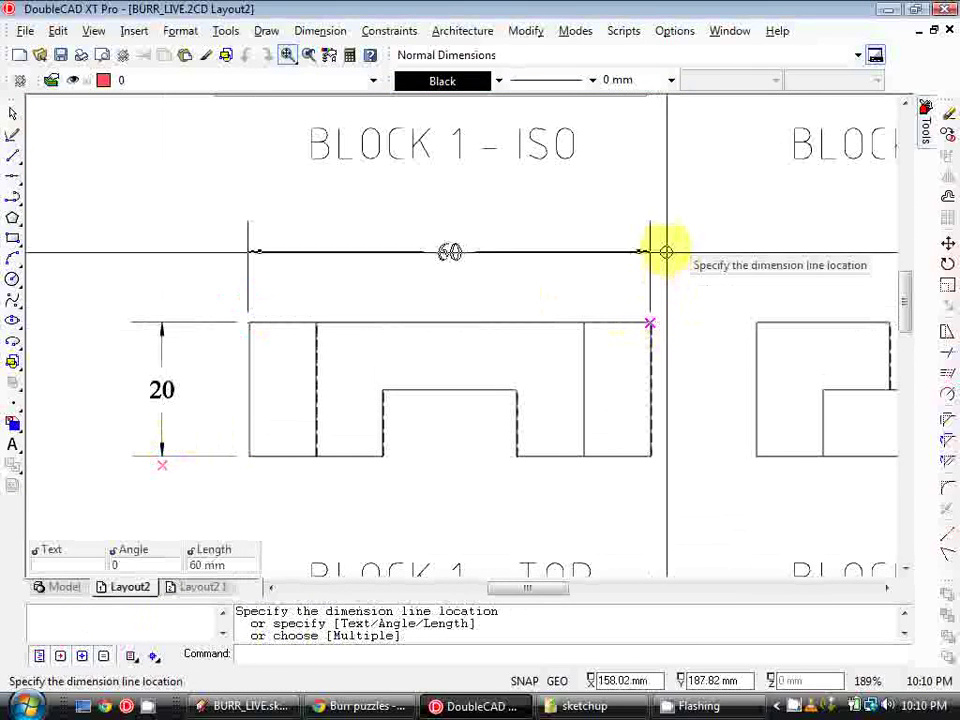
click(668, 237)
Give Block 1 front a 20 height and two 10 widths over its left steps.
scroll(568, 375, down, 5)
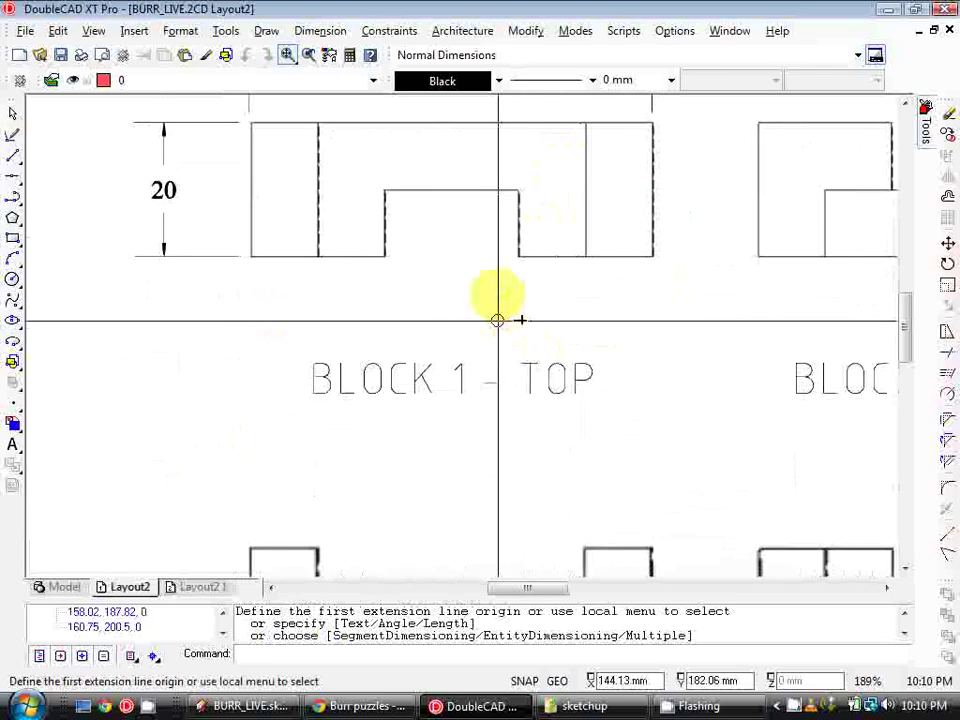
scroll(332, 381, down, 2)
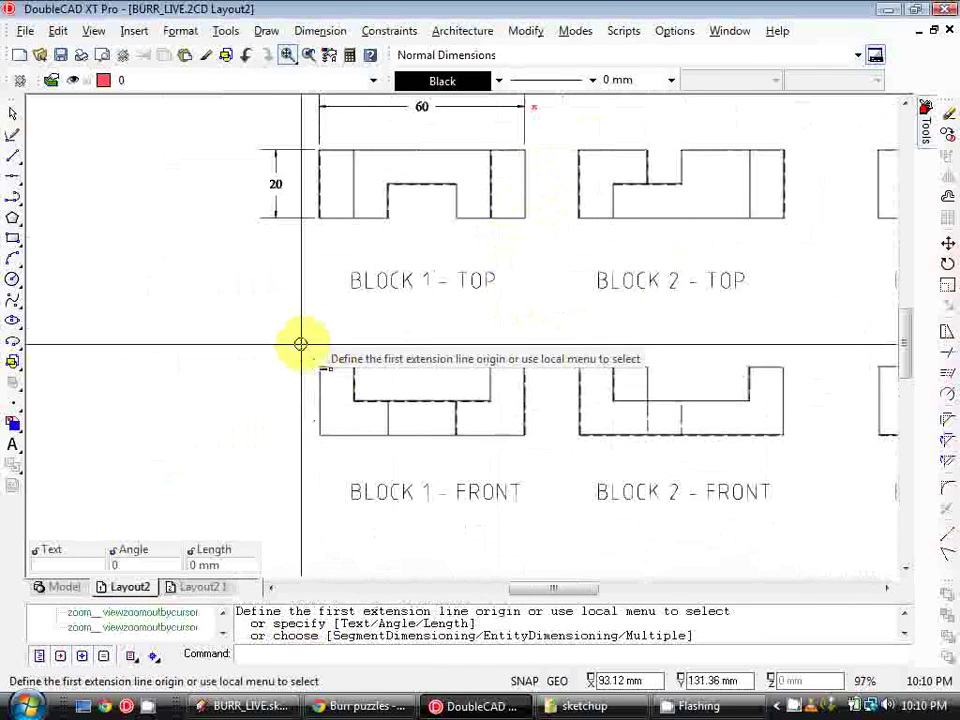
click(317, 366)
click(320, 436)
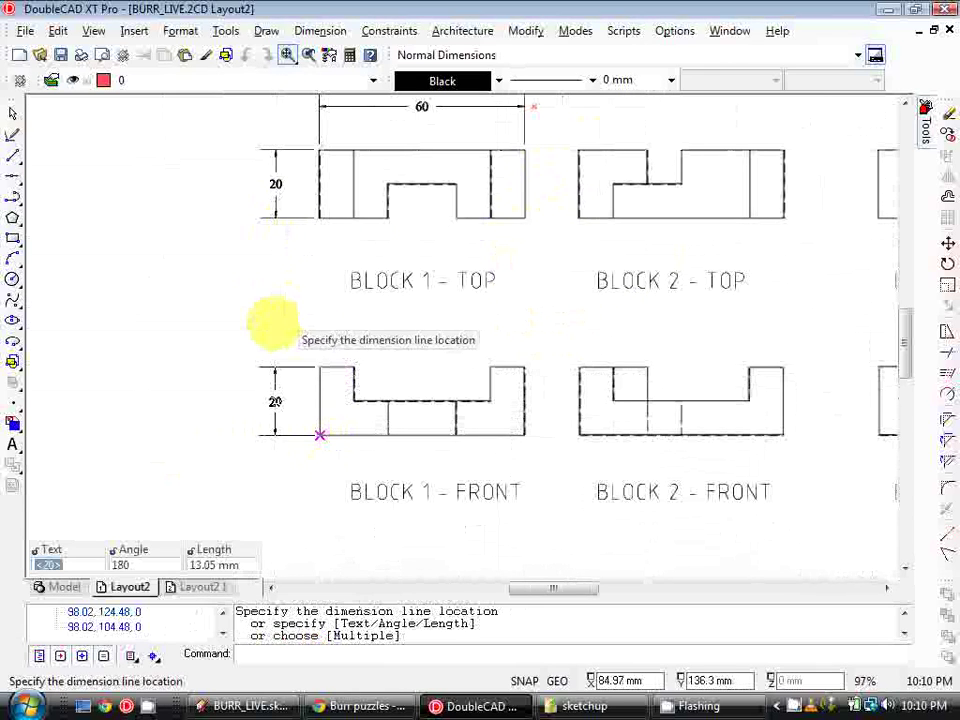
click(271, 322)
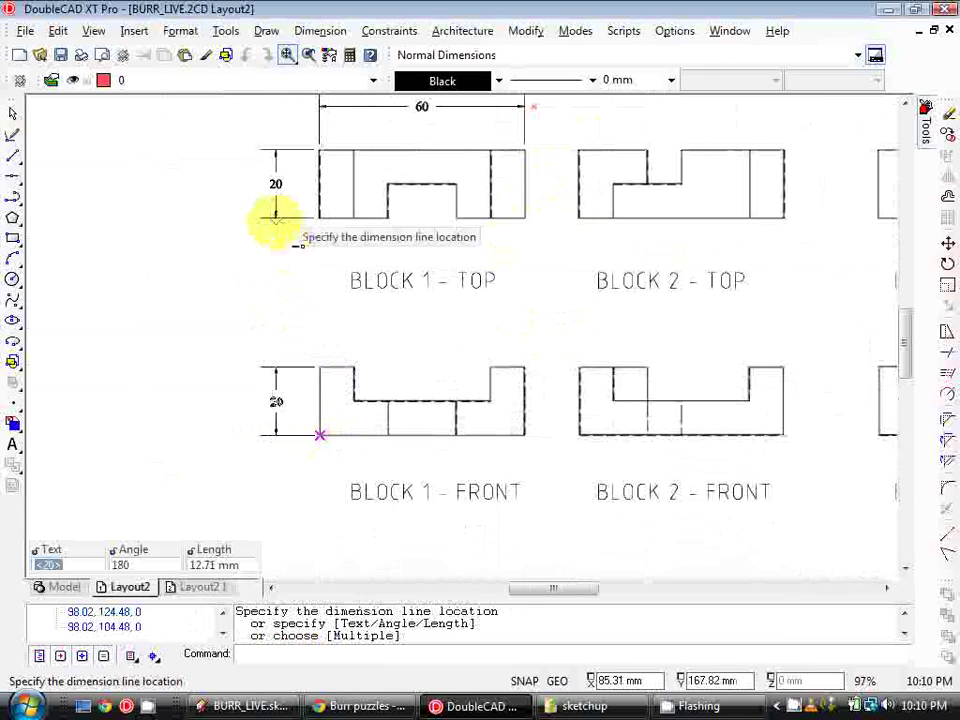
click(276, 335)
scroll(302, 407, up, 1)
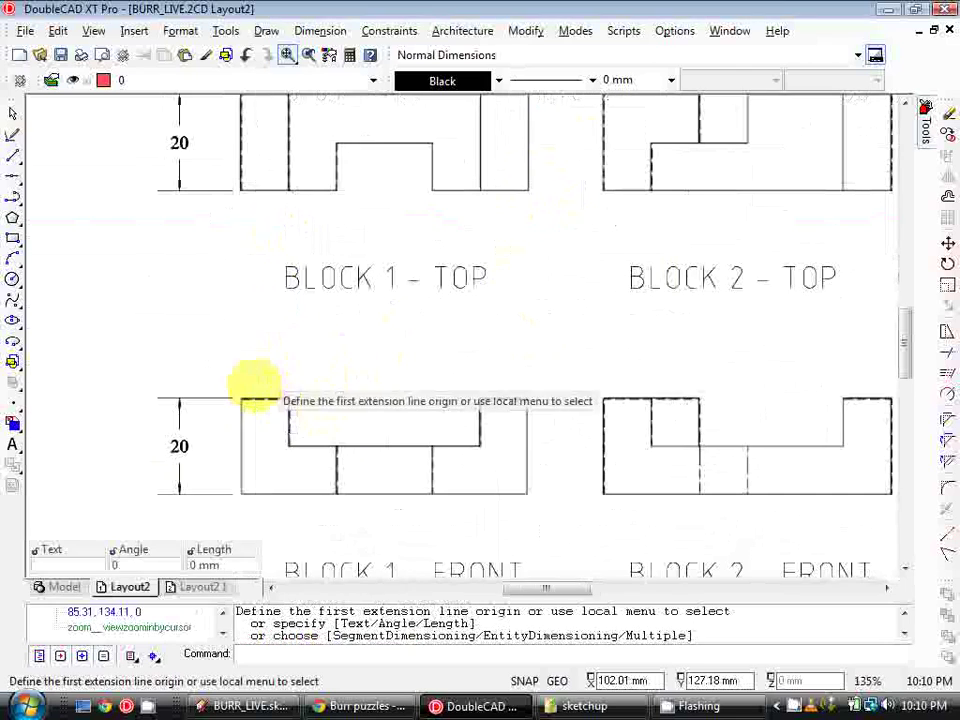
click(243, 397)
click(288, 398)
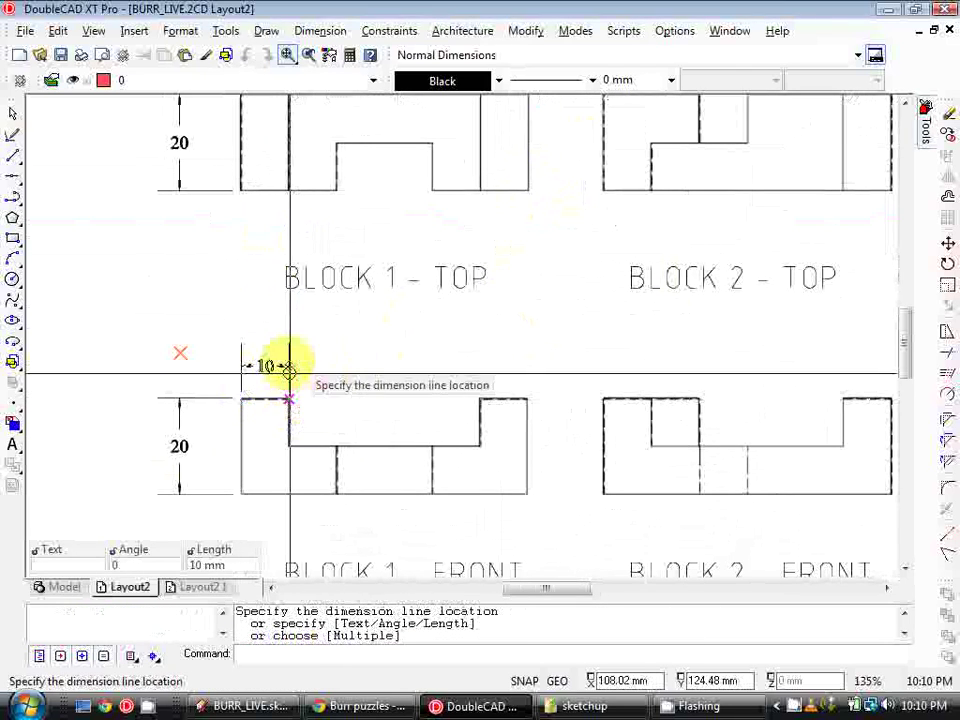
click(288, 346)
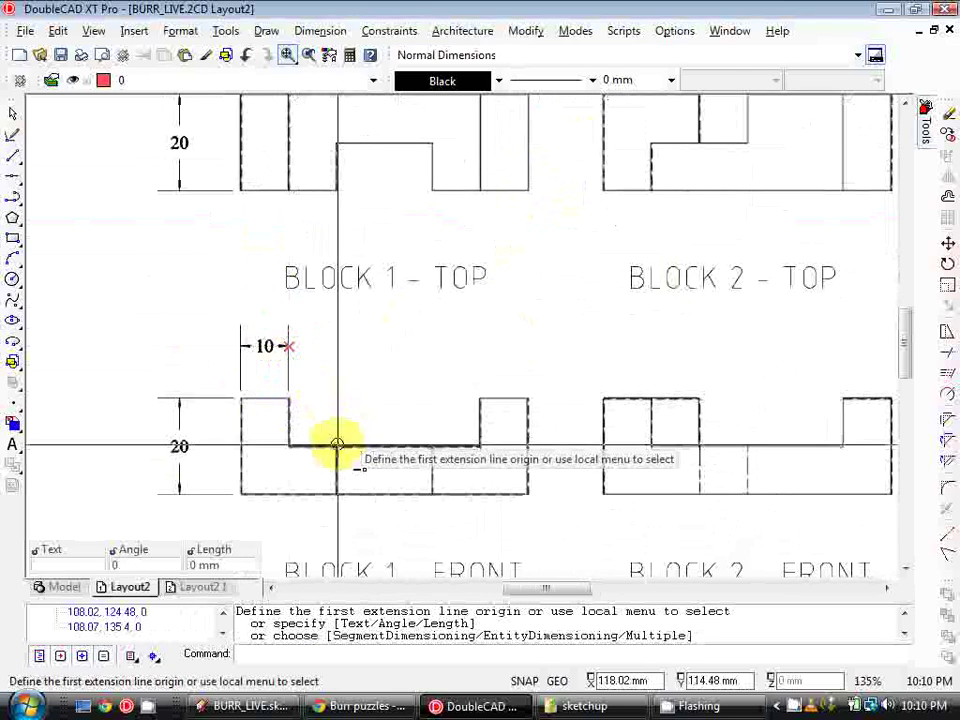
click(288, 399)
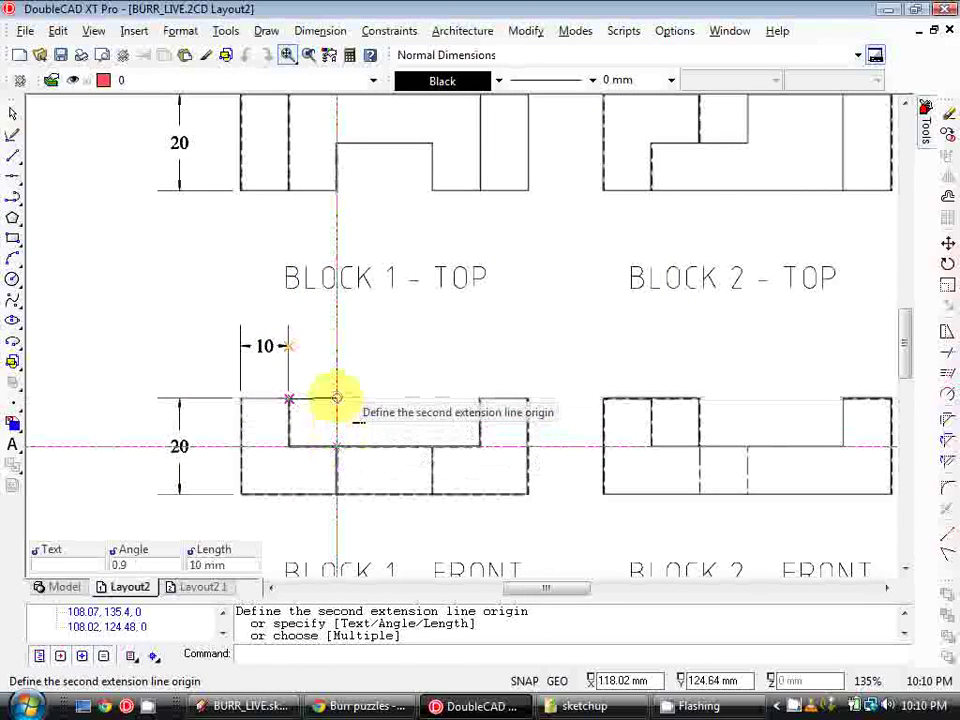
click(337, 399)
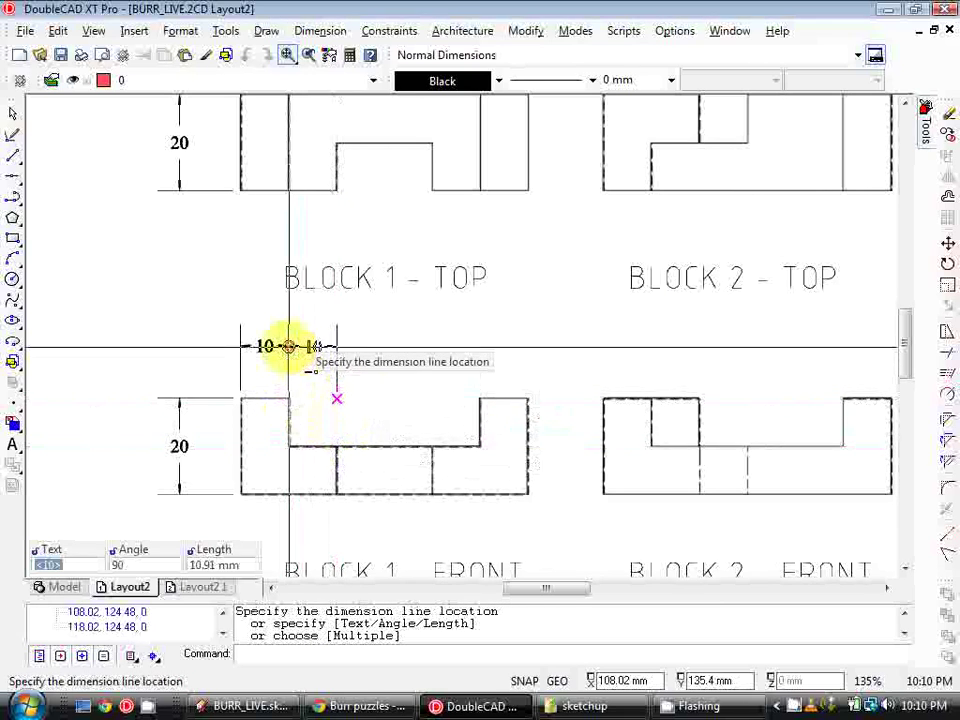
click(286, 346)
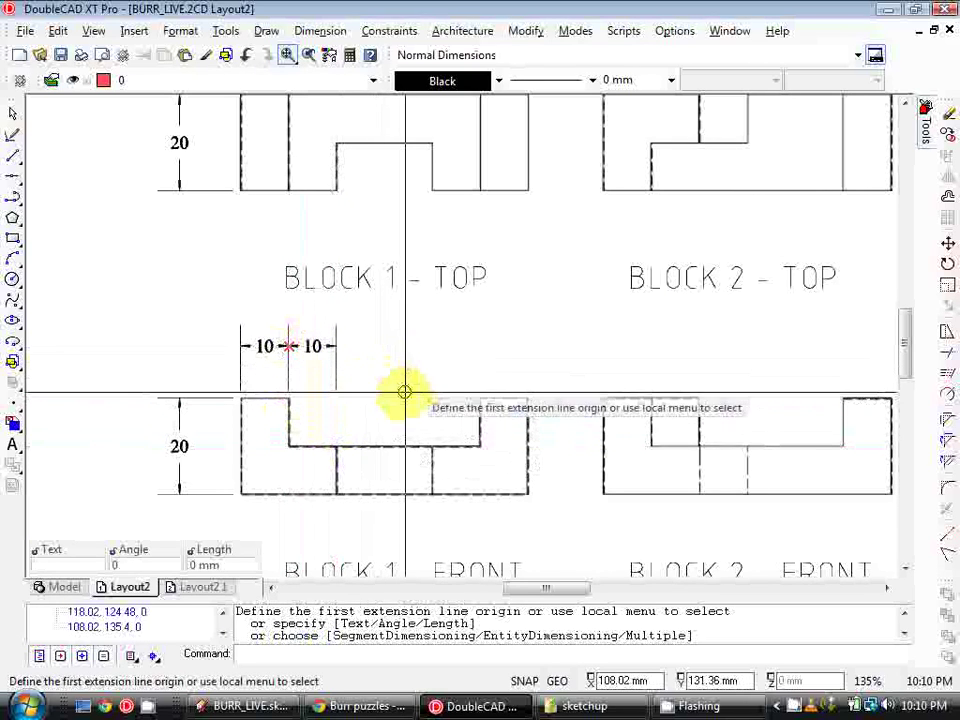
Discard a stray 14 dimension and add two 10 widths over the front's right step.
click(478, 400)
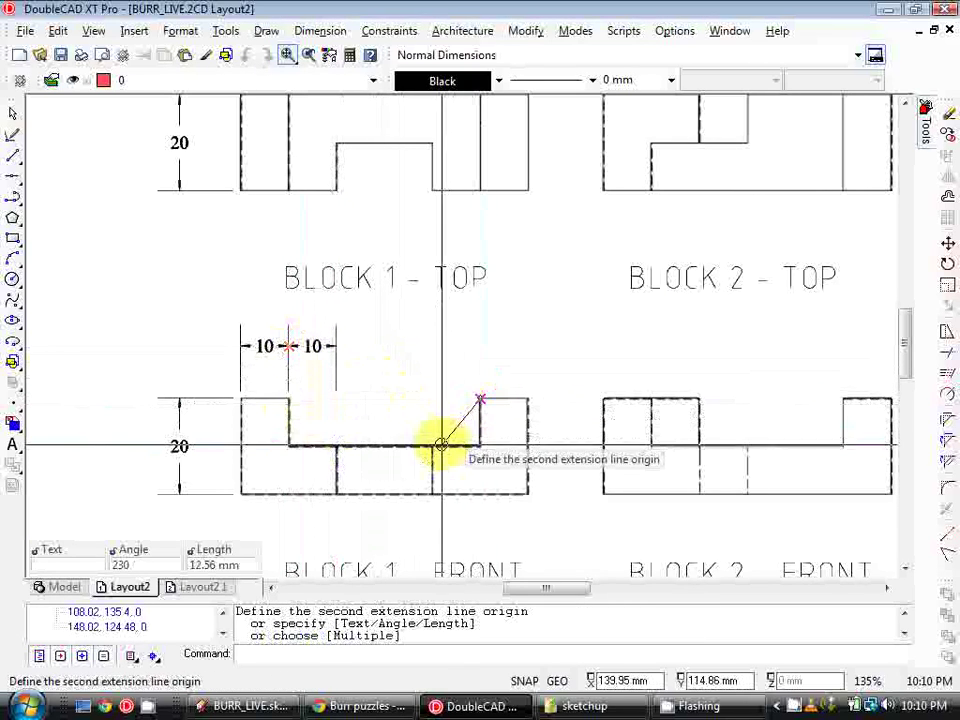
click(431, 444)
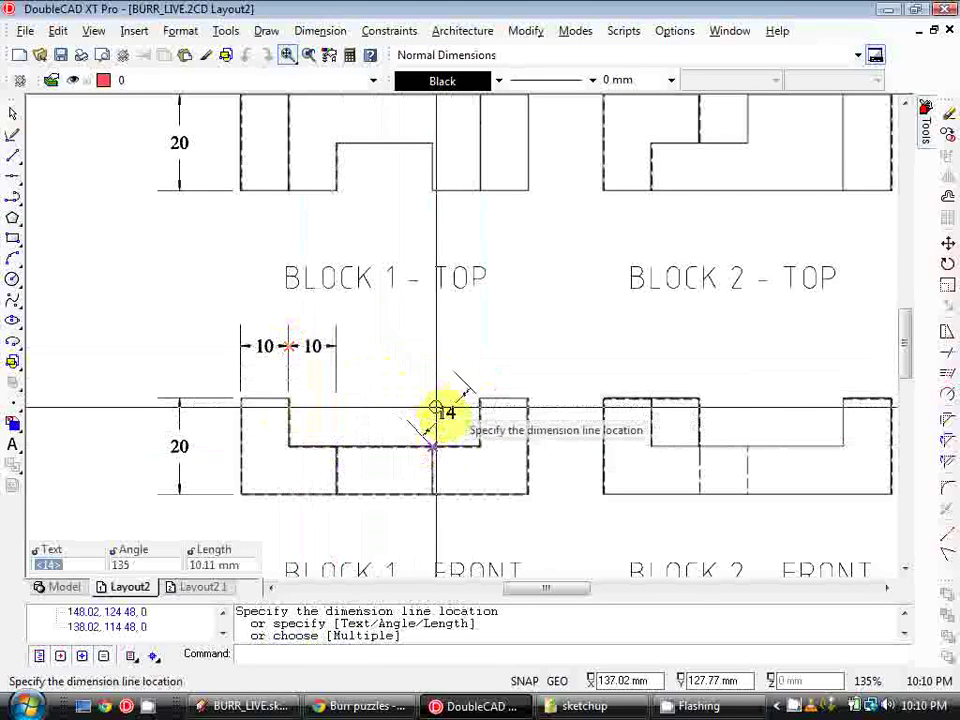
key(Escape)
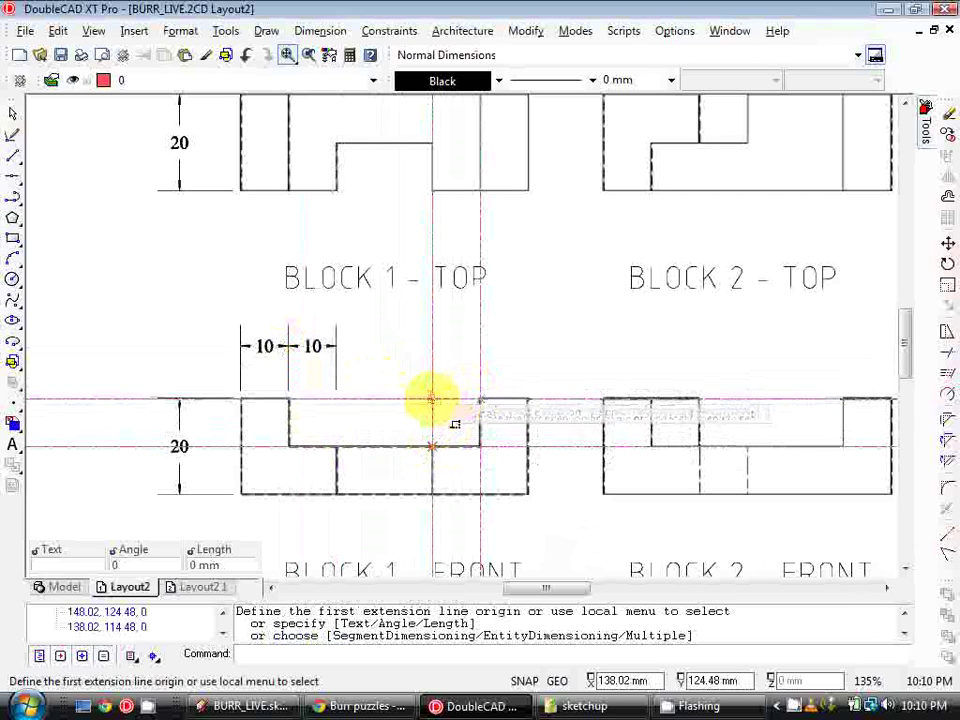
click(431, 400)
click(480, 400)
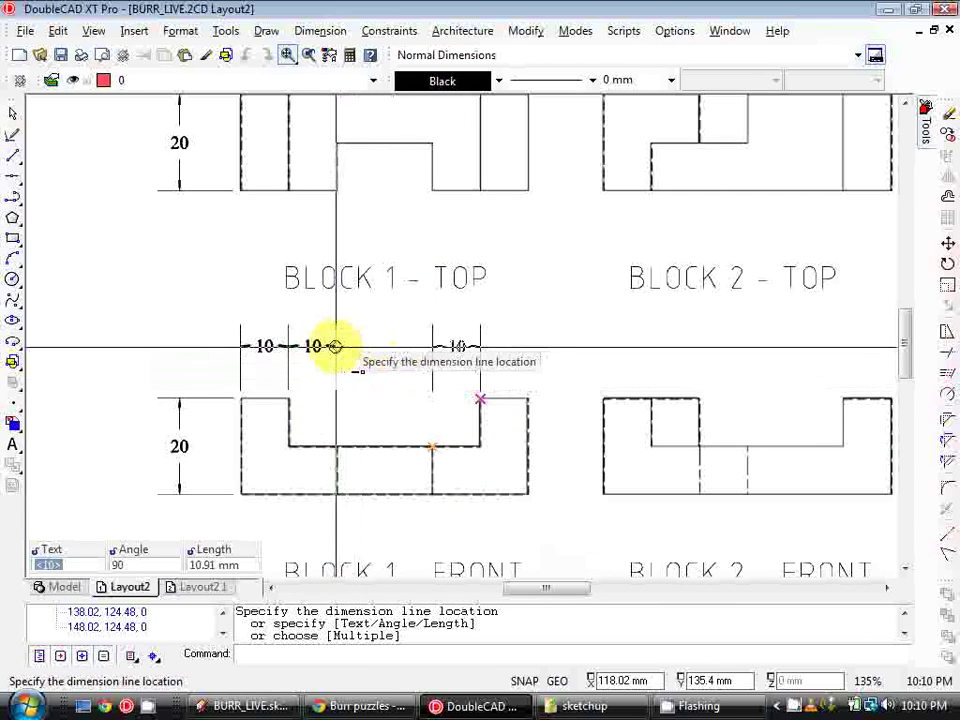
click(404, 346)
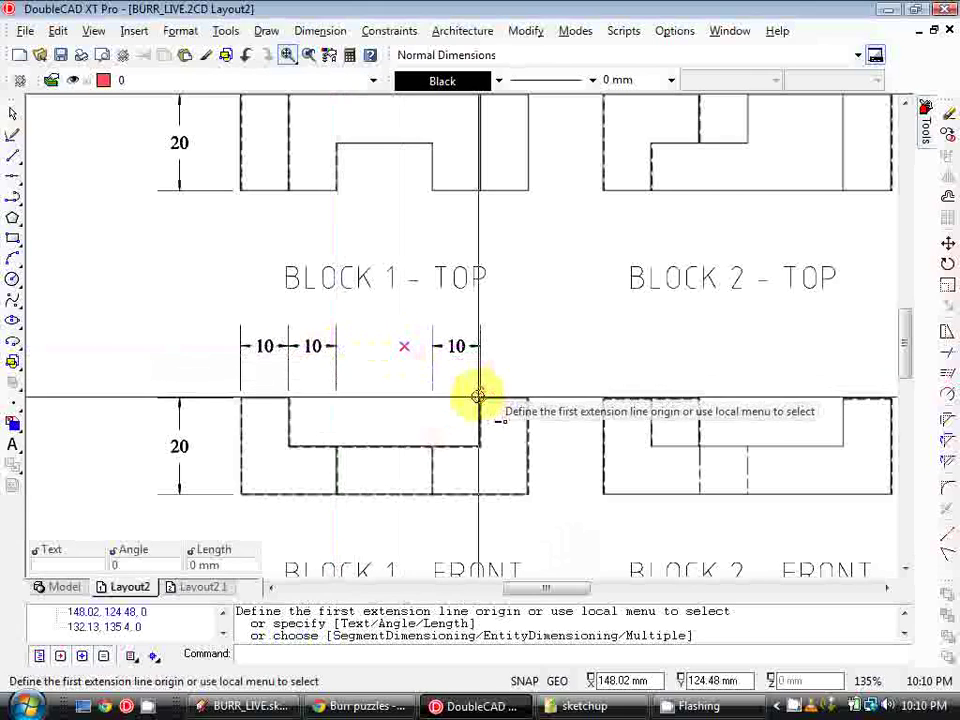
click(481, 399)
click(527, 399)
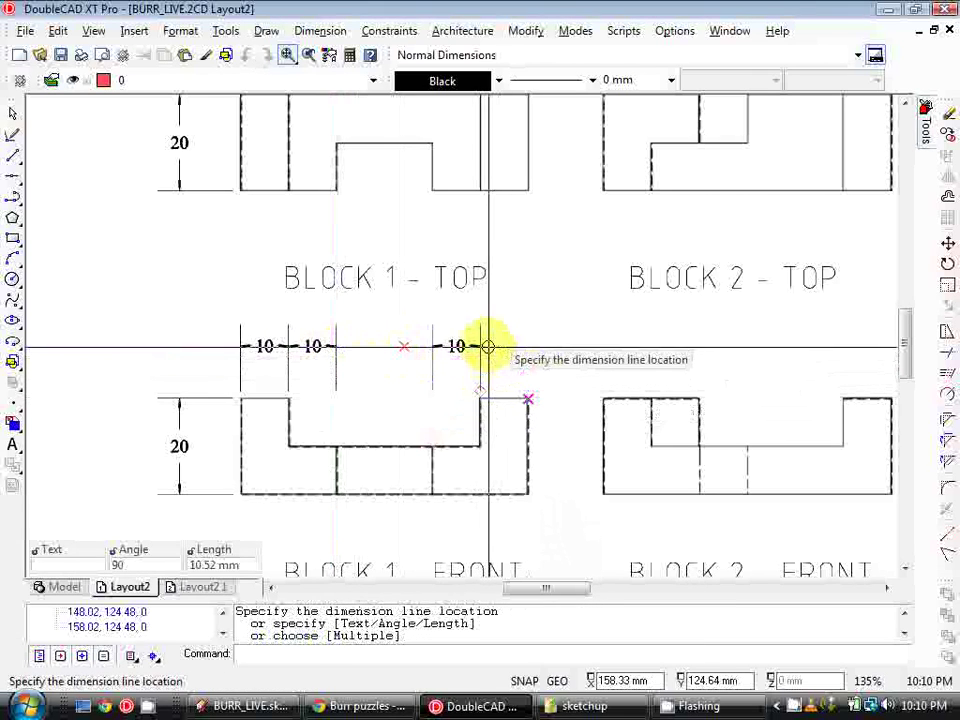
click(486, 345)
Add the 20 width along the bottom of Block 1 front.
scroll(483, 395, down, 2)
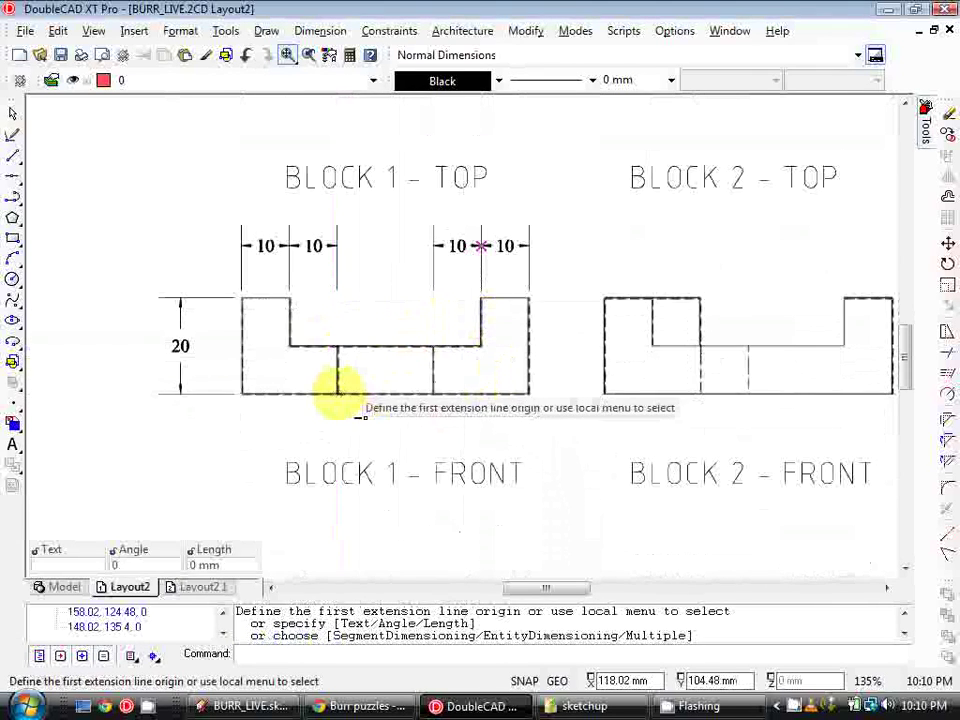
click(337, 393)
click(432, 393)
click(432, 420)
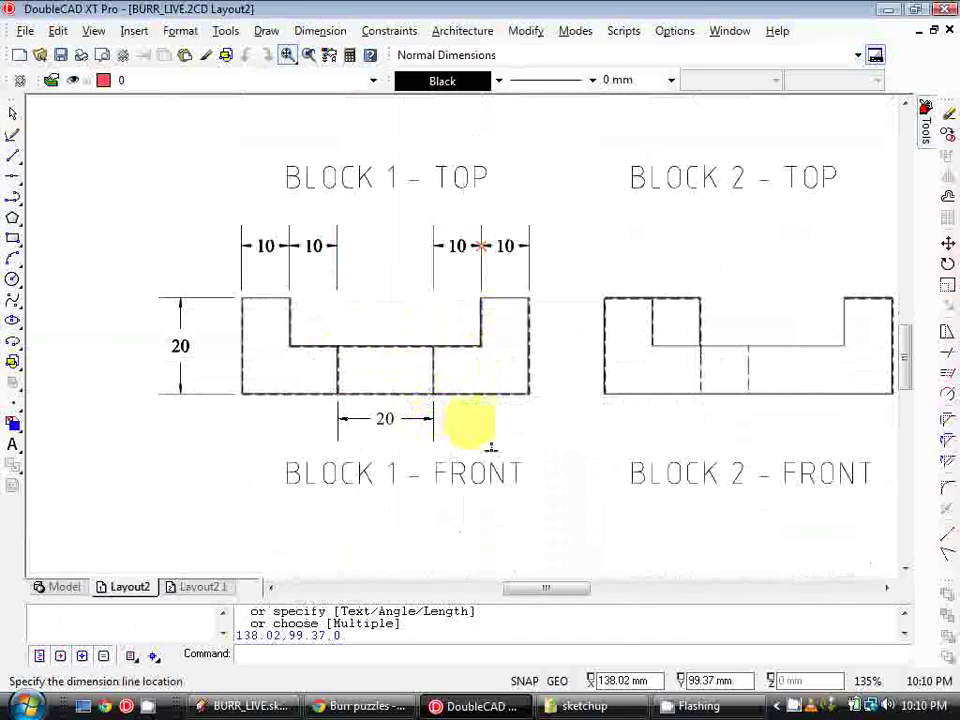
middle_drag(523, 426, 471, 472)
scroll(471, 472, down, 1)
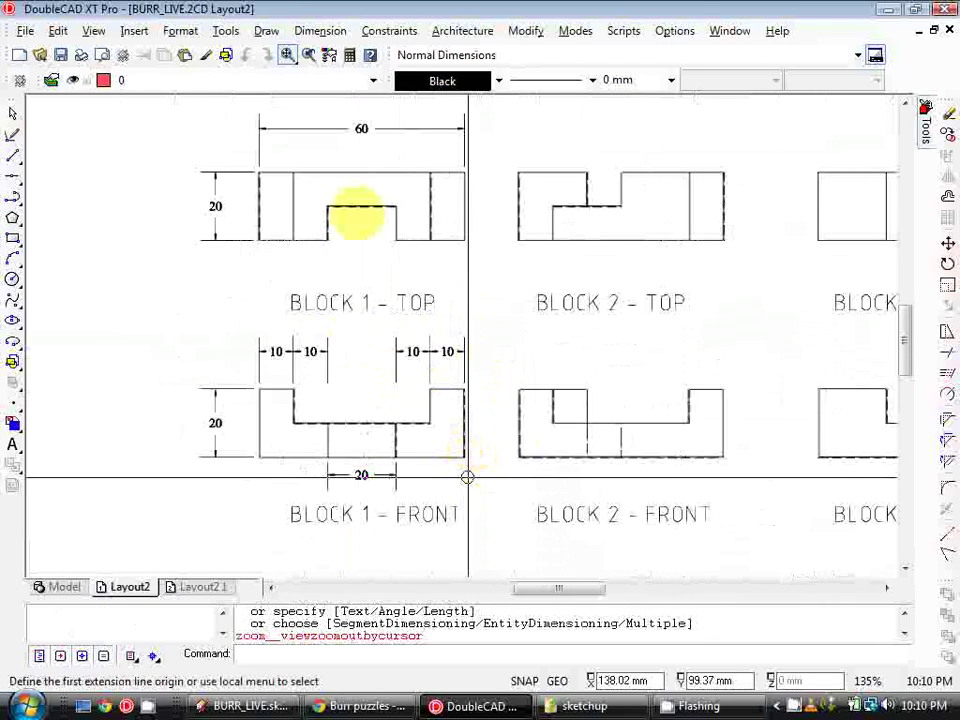
scroll(475, 325, down, 2)
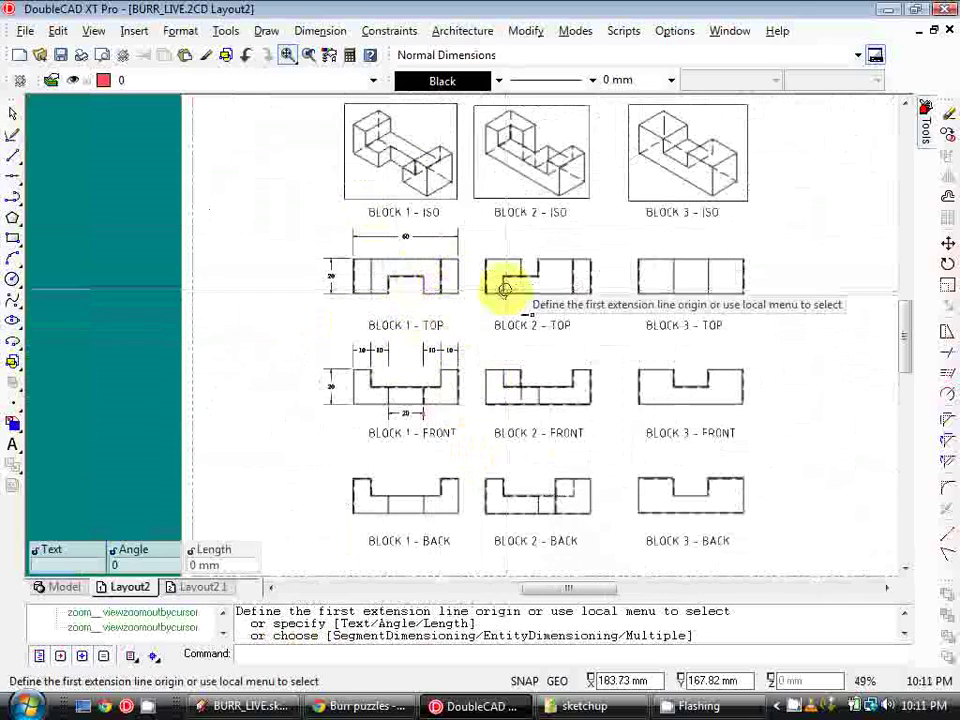
middle_drag(493, 306, 426, 314)
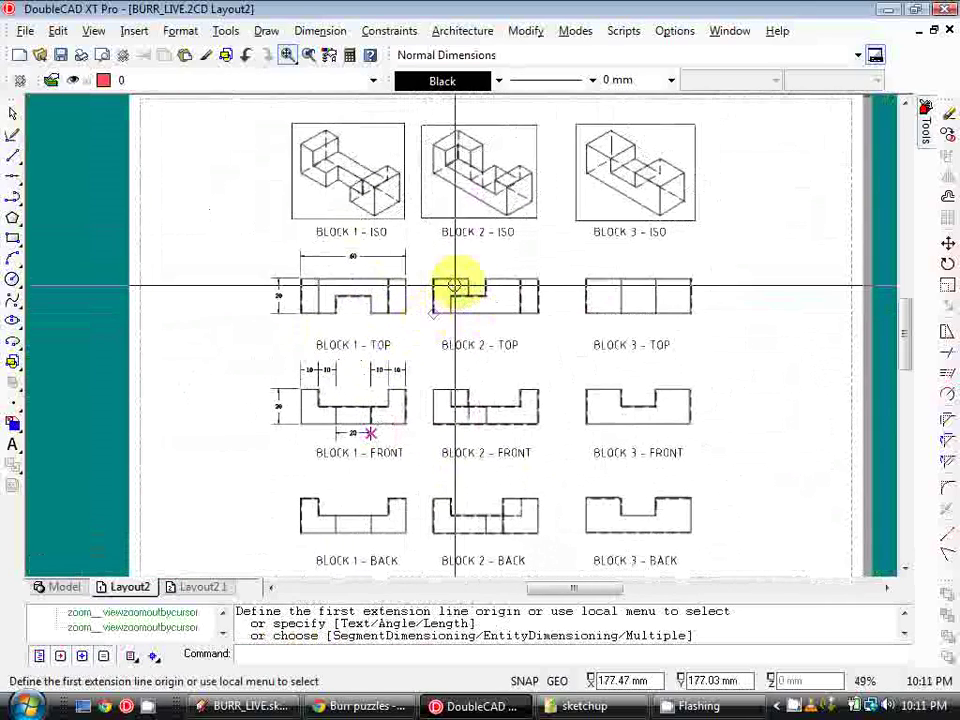
Dimension Block 2 top with a 20 height on the left and a 60 overall width above.
scroll(455, 285, up, 2)
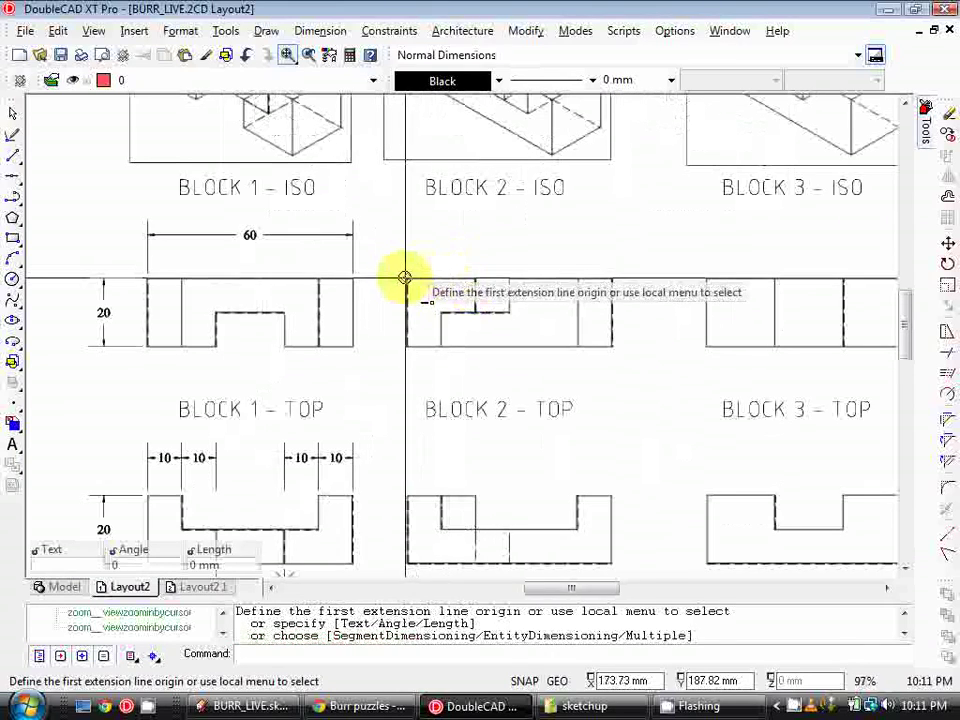
click(405, 277)
click(406, 346)
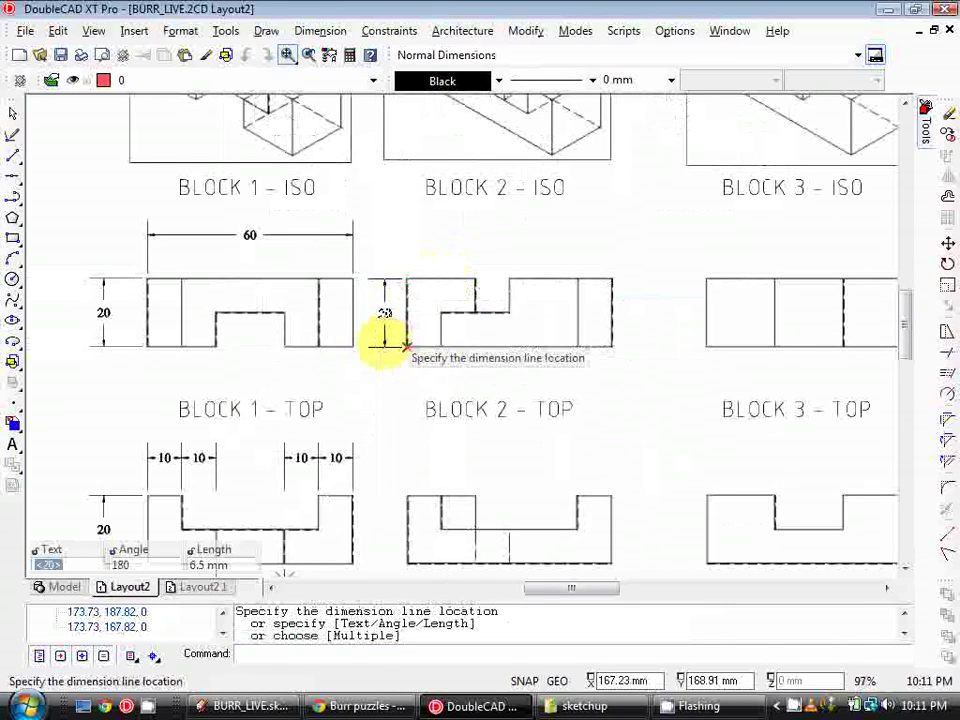
click(384, 343)
click(407, 278)
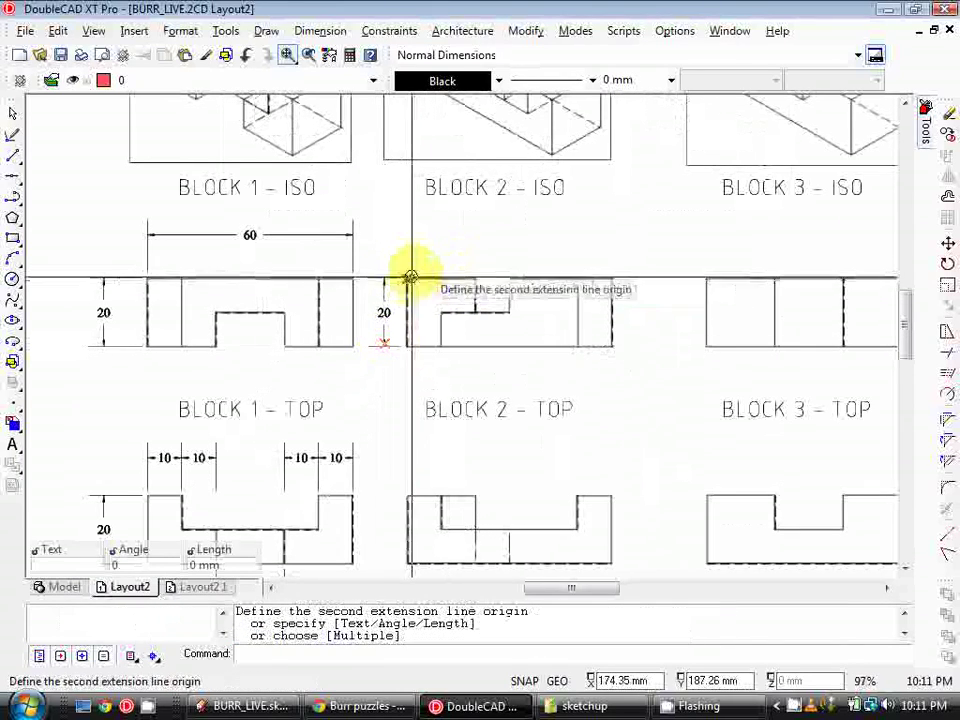
click(612, 279)
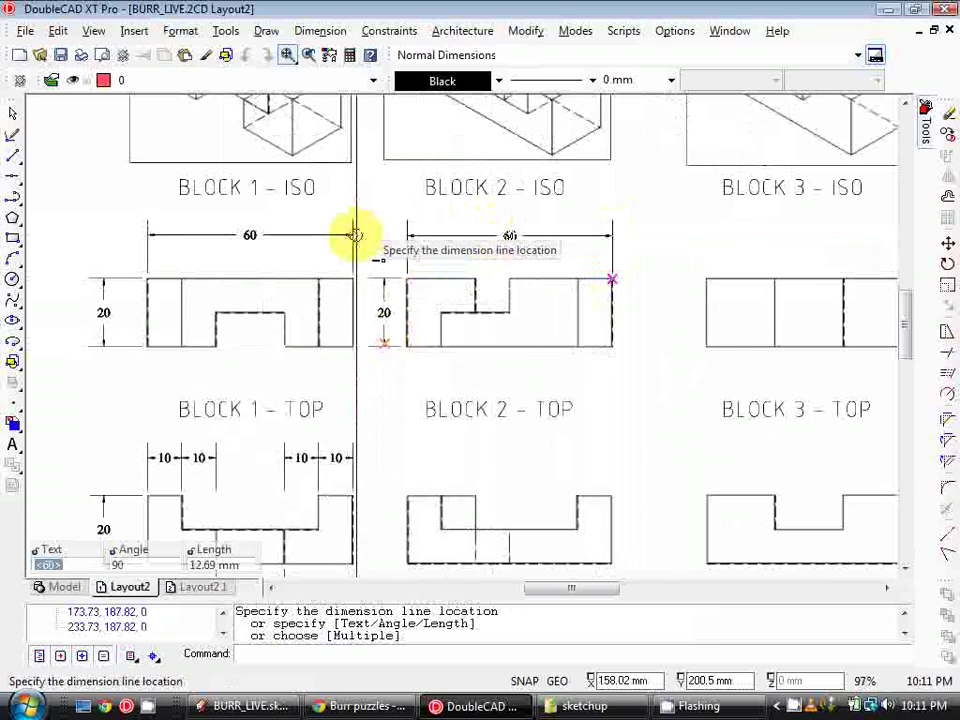
click(411, 233)
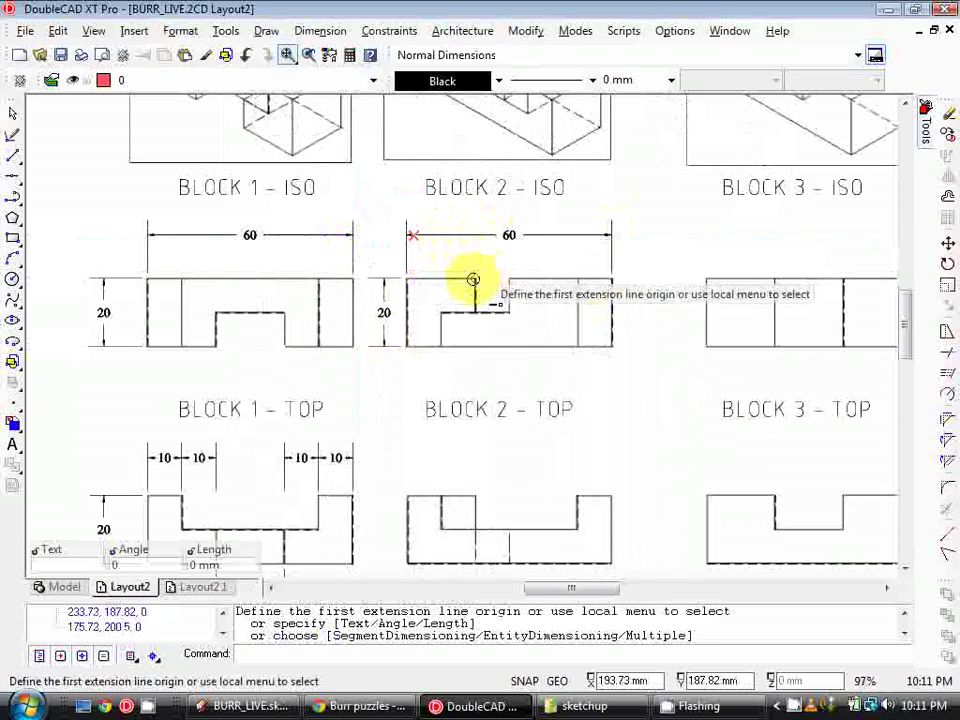
Add the 10 step width above and the 10 right-side depth to Block 2 top.
click(474, 279)
click(509, 279)
click(490, 259)
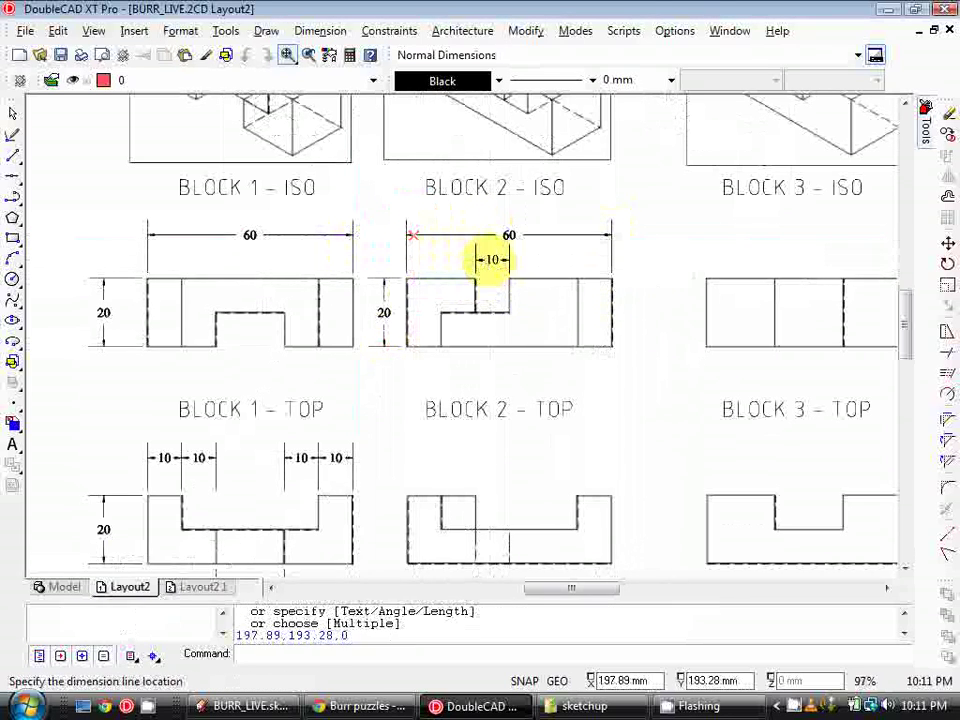
click(611, 280)
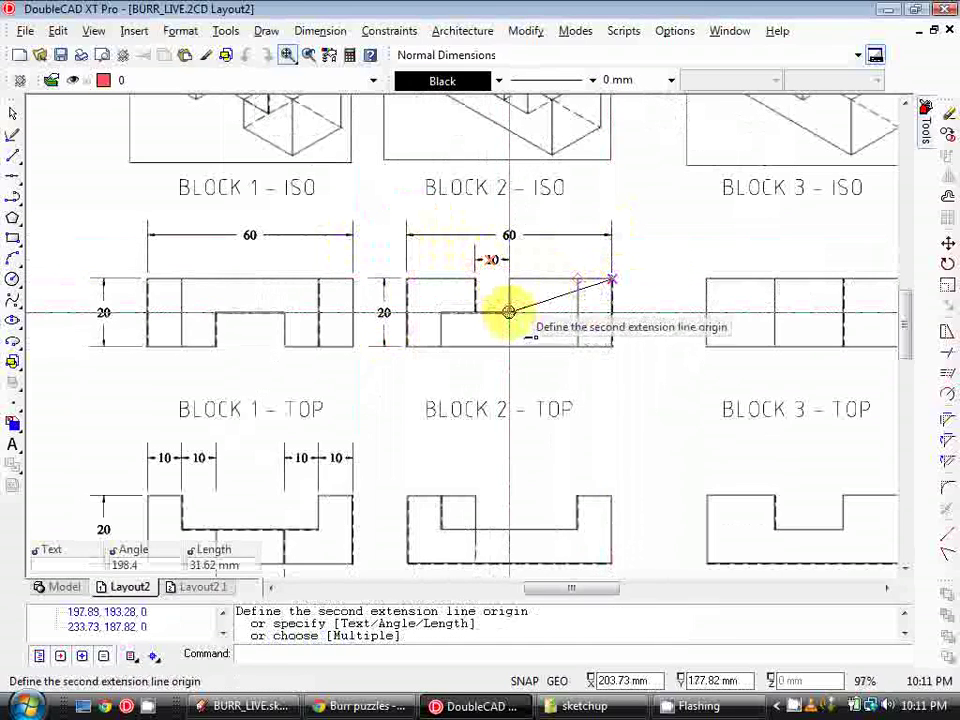
click(611, 313)
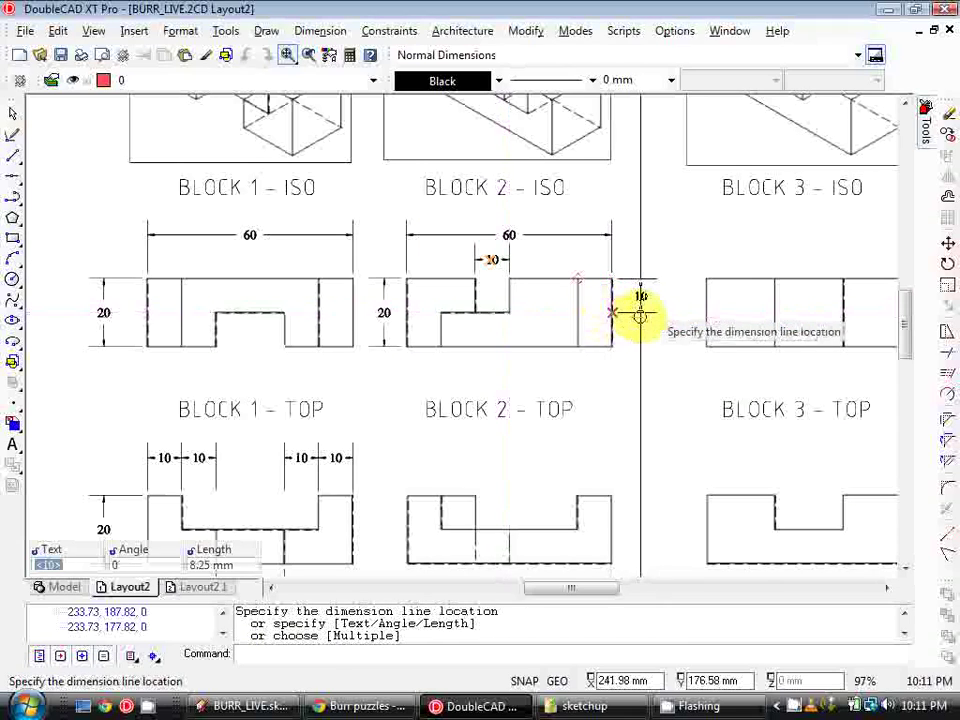
click(641, 313)
Dimension Block 2 front's 20 height on its left side.
scroll(611, 289, up, 1)
scroll(513, 320, down, 1)
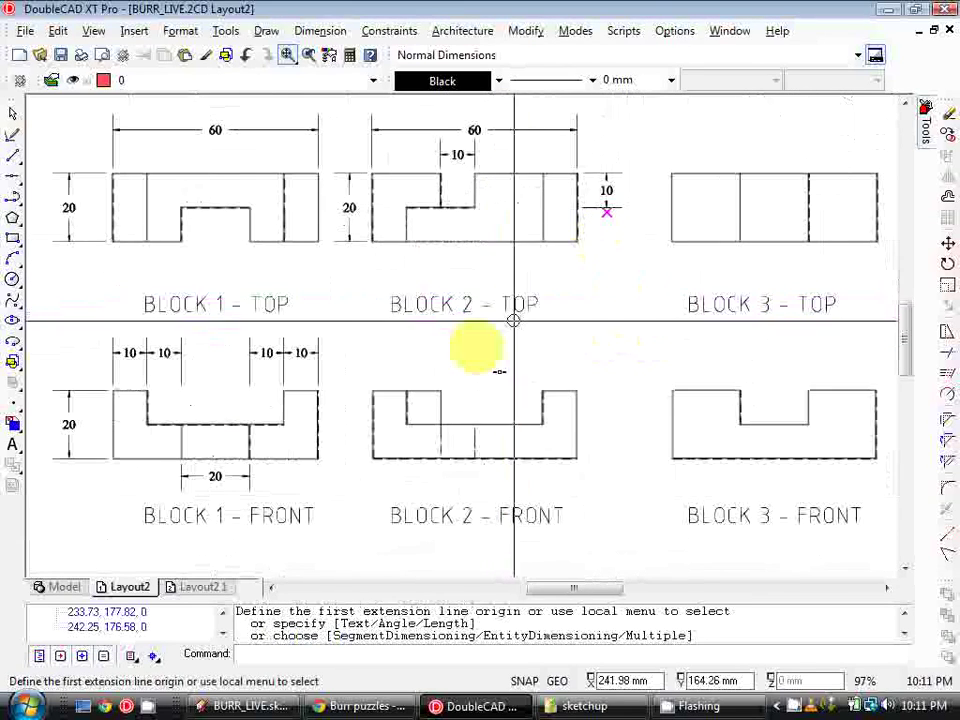
click(372, 391)
click(372, 458)
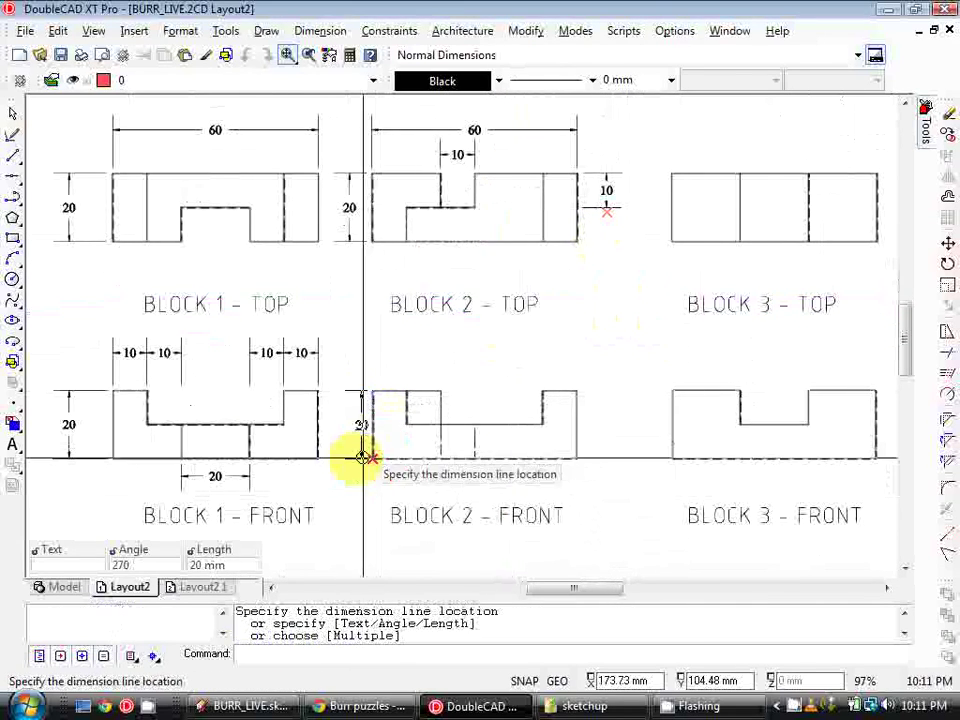
click(349, 456)
Place the left 10, second 10 and right-hand 10 widths across Block 2 front's top.
click(372, 391)
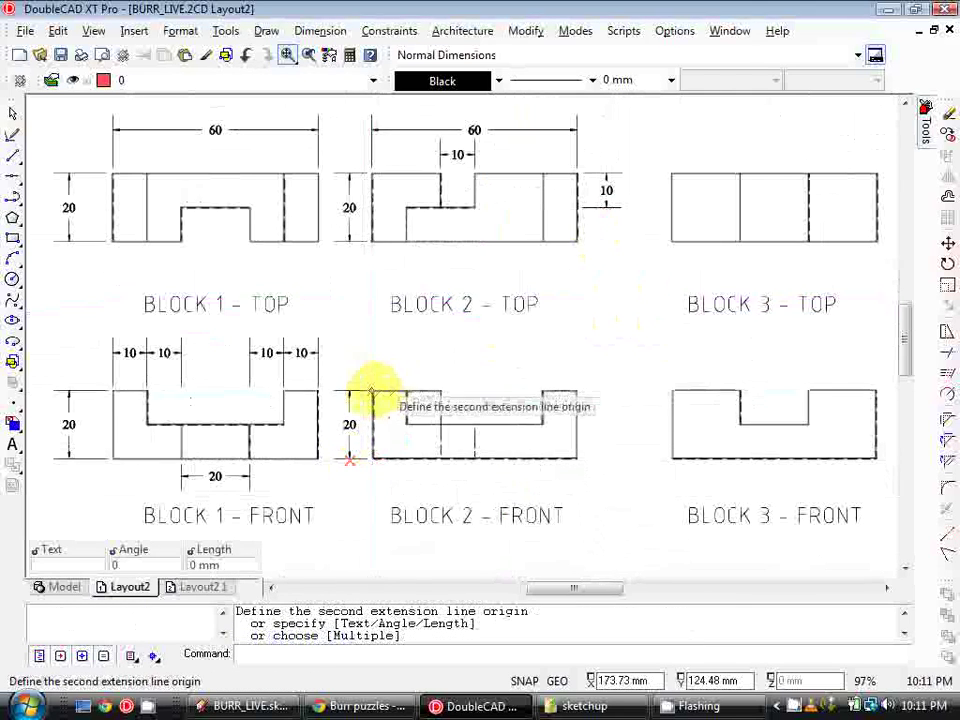
click(405, 391)
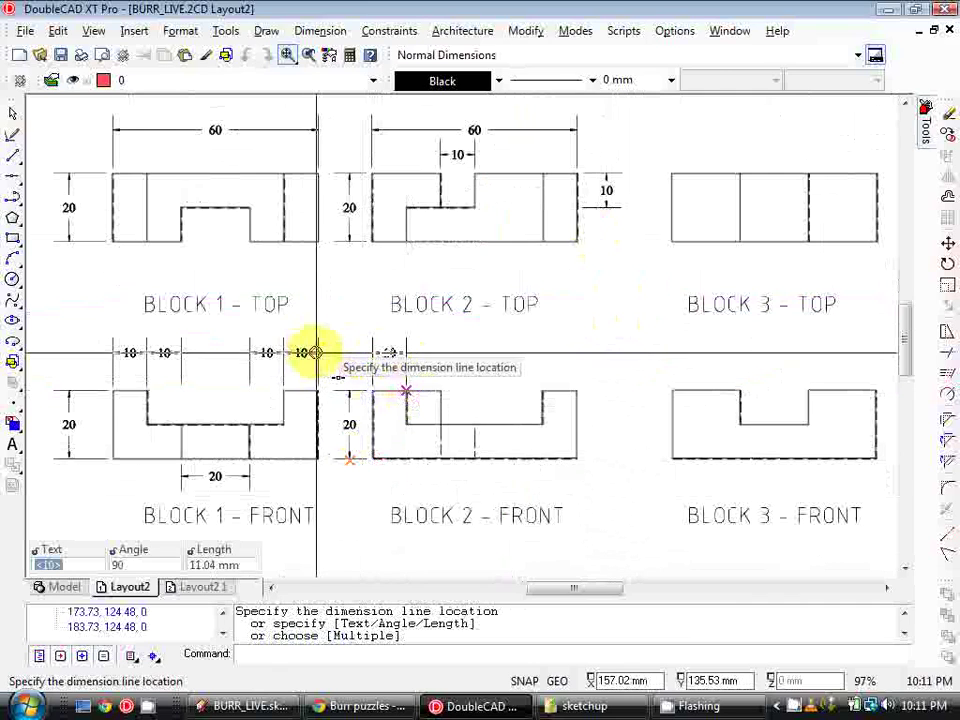
click(364, 350)
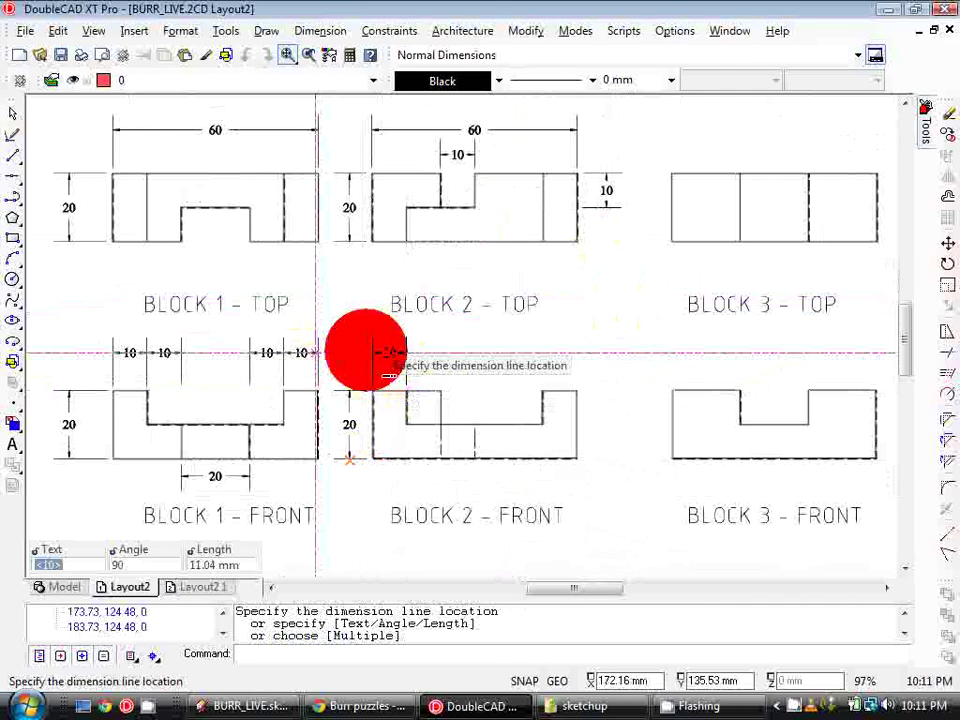
click(405, 391)
click(439, 392)
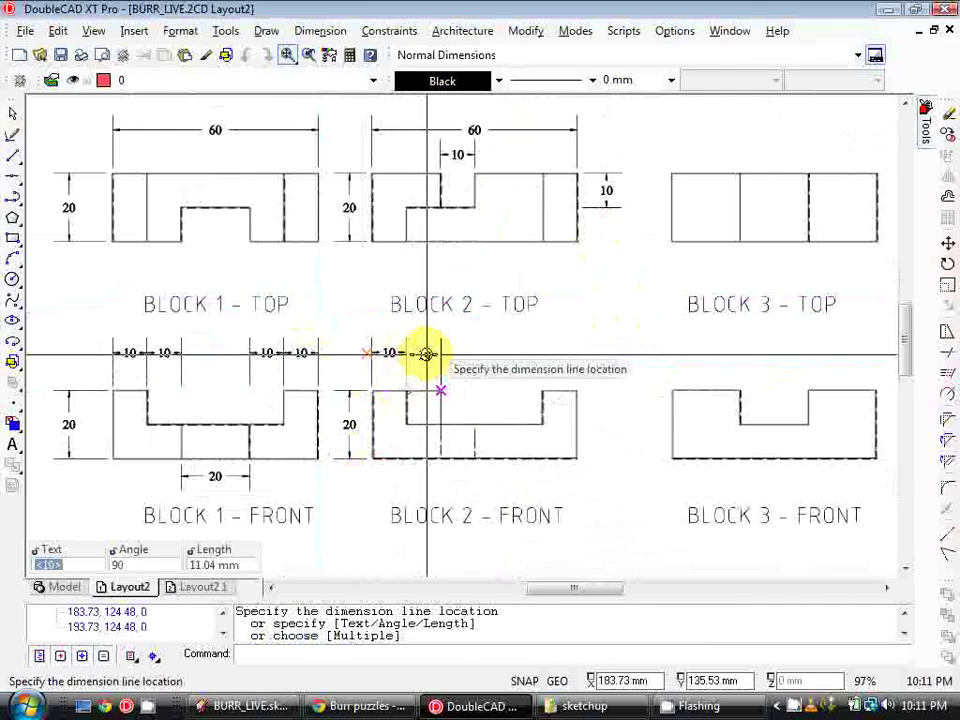
click(407, 352)
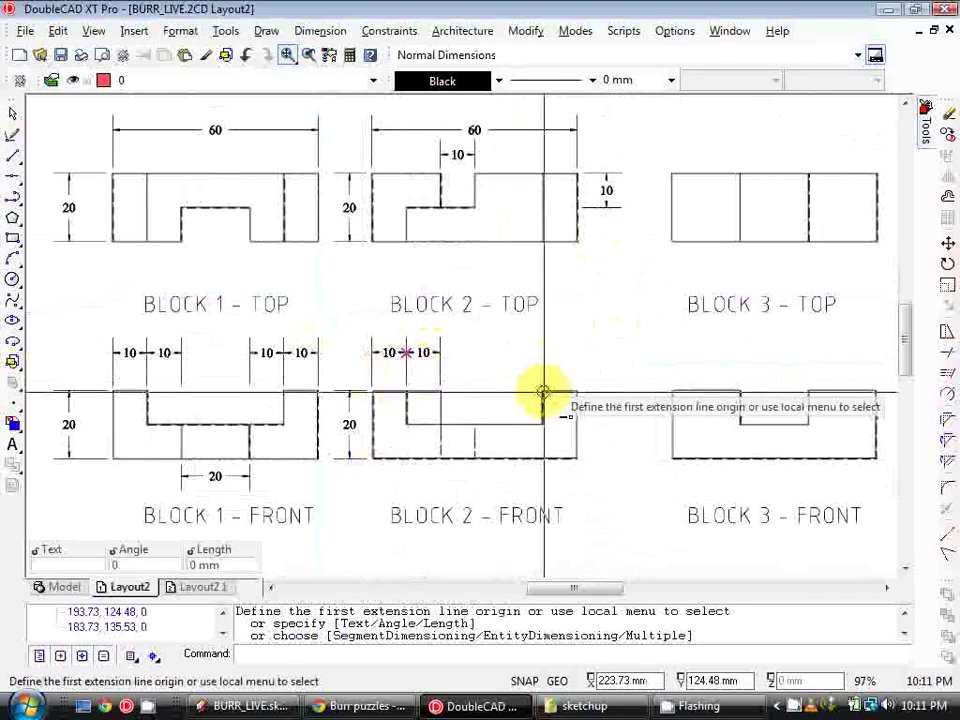
click(543, 391)
click(577, 391)
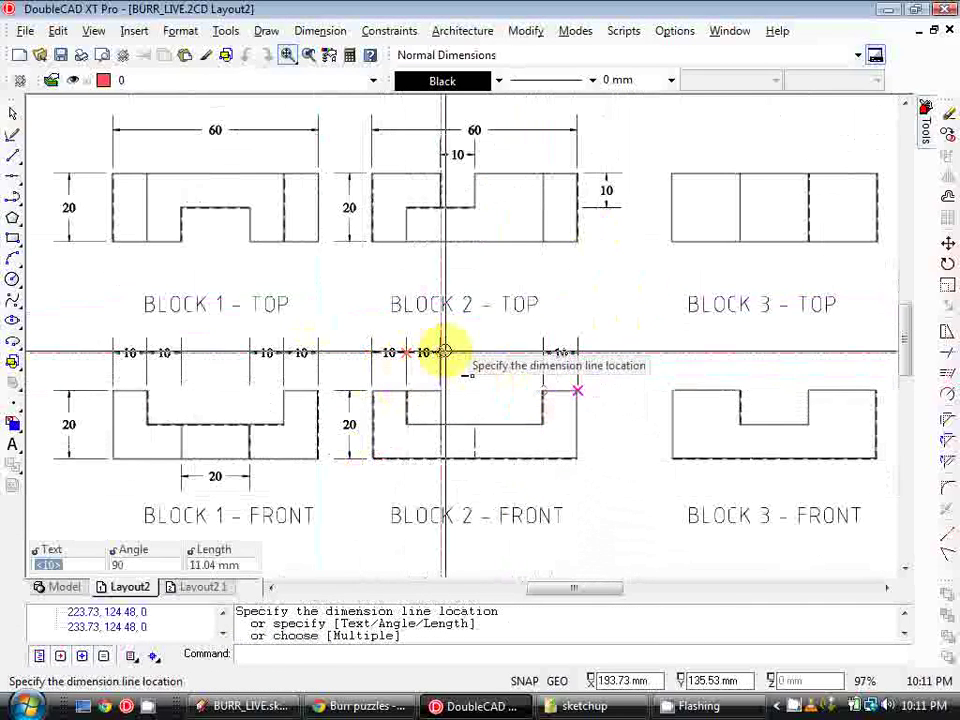
click(487, 352)
Add the 20 middle width to complete the top dimension row, then zoom out.
click(543, 391)
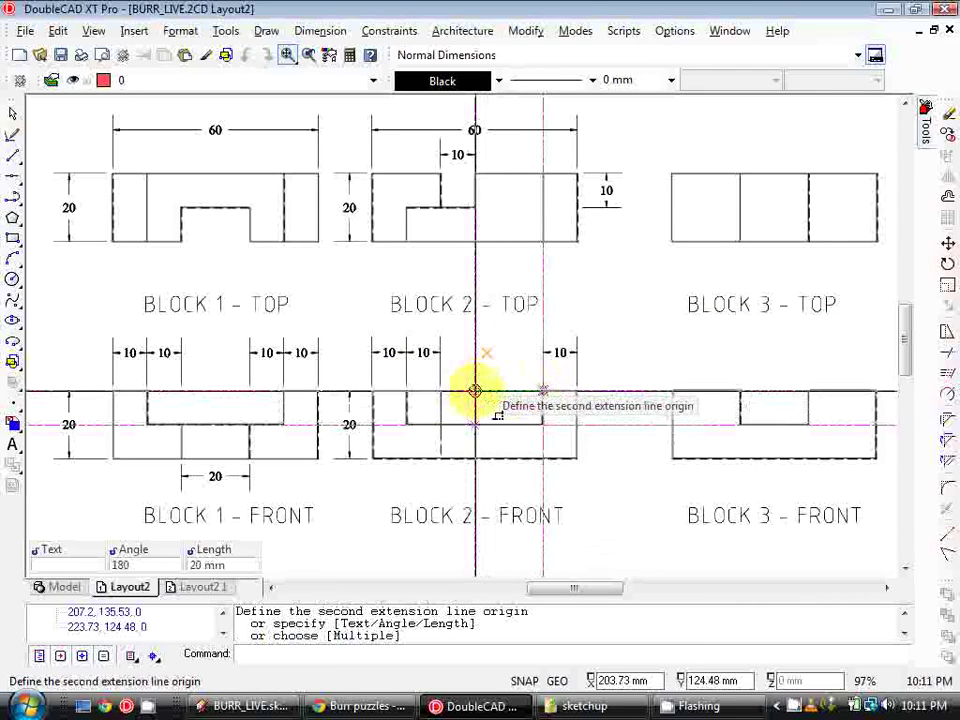
click(475, 391)
click(464, 352)
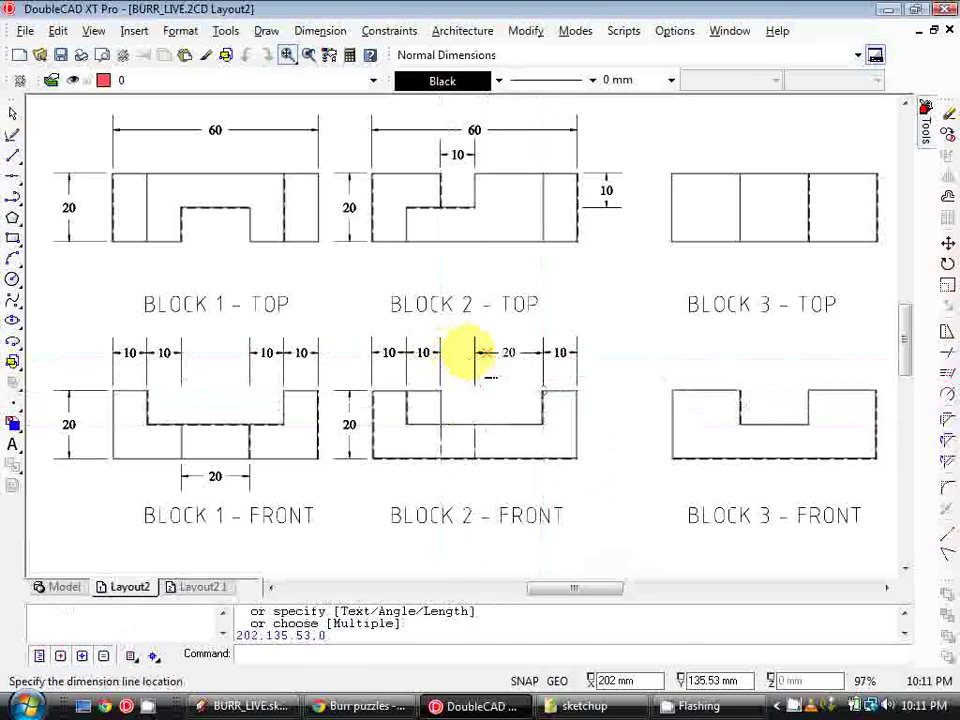
scroll(530, 345, down, 1)
scroll(512, 345, down, 2)
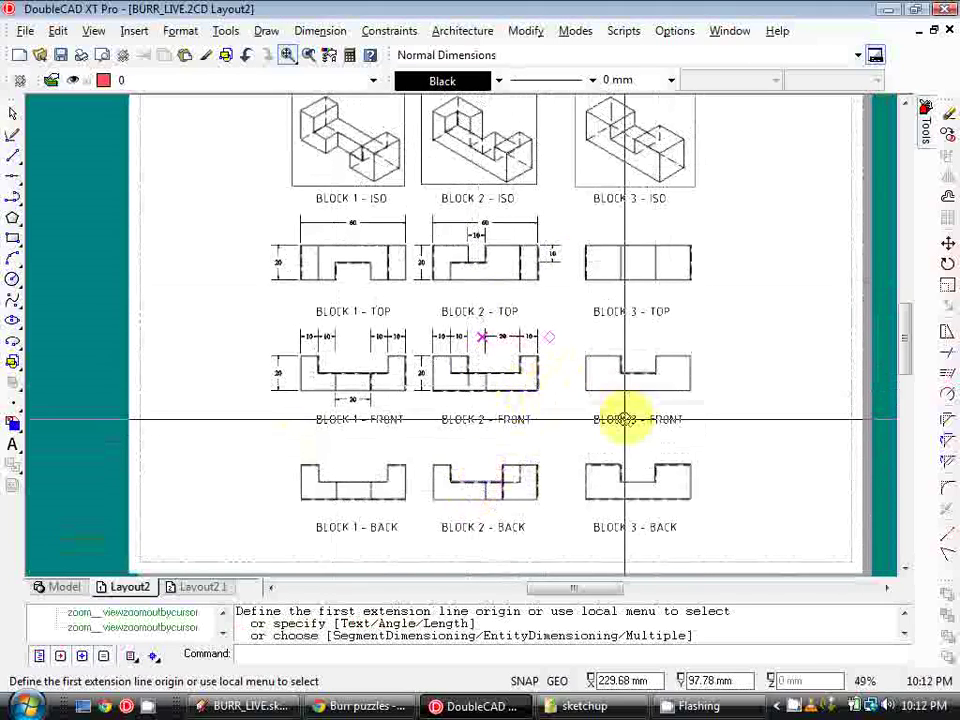
Zoom out and back in on the Block 2 front view.
scroll(529, 321, down, 2)
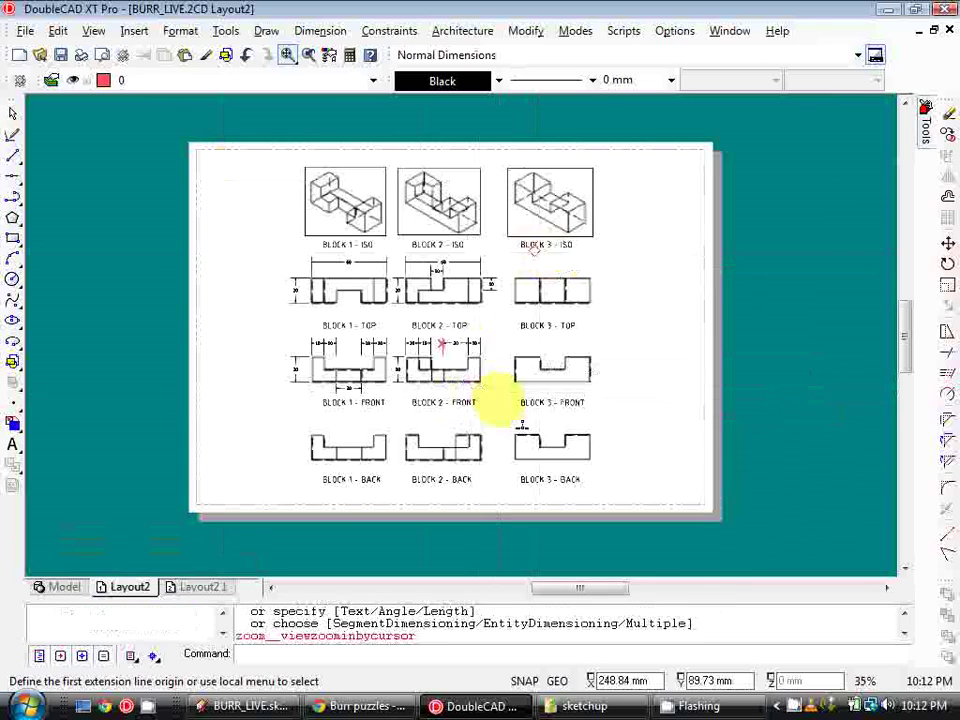
scroll(497, 399, up, 2)
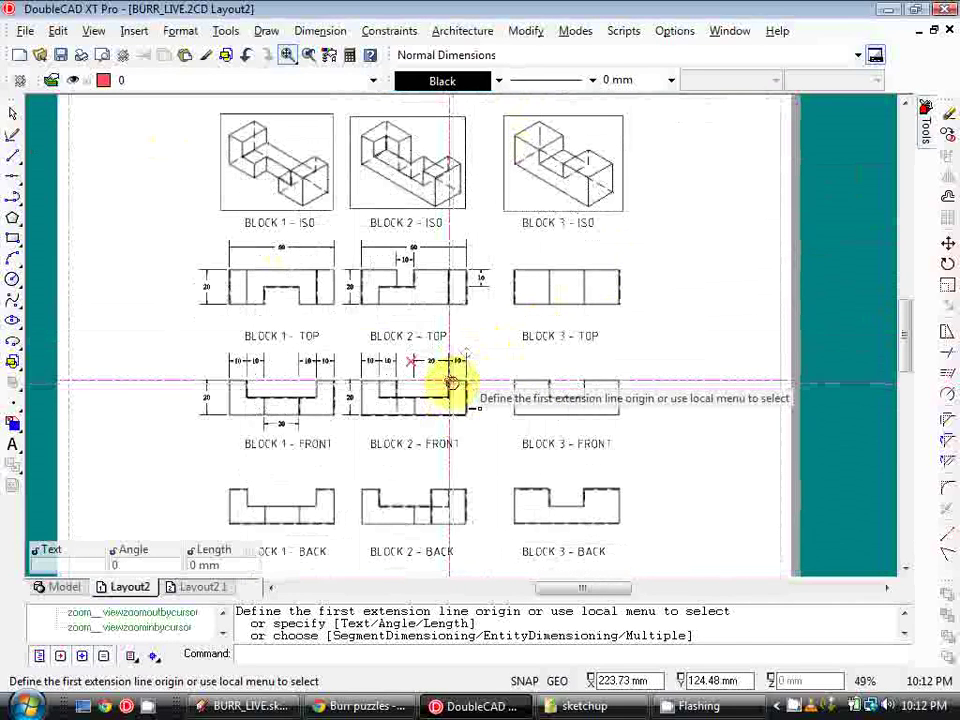
Choose an option from a right-click menu at the screen bottom, then click on the sheet 1 drawing.
right_click(795, 707)
click(812, 706)
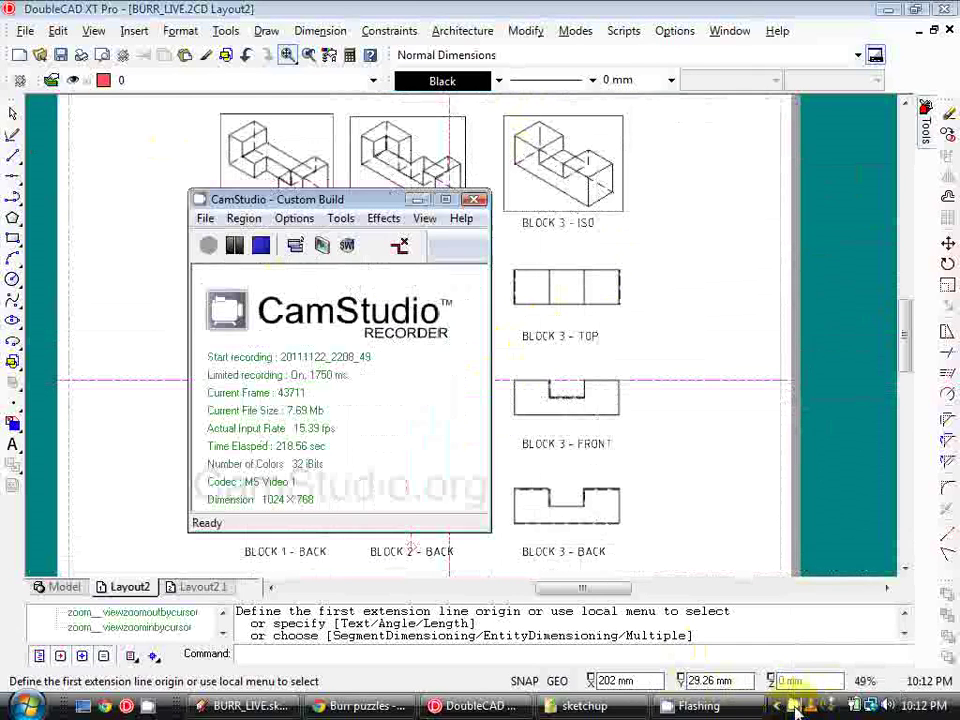
click(262, 246)
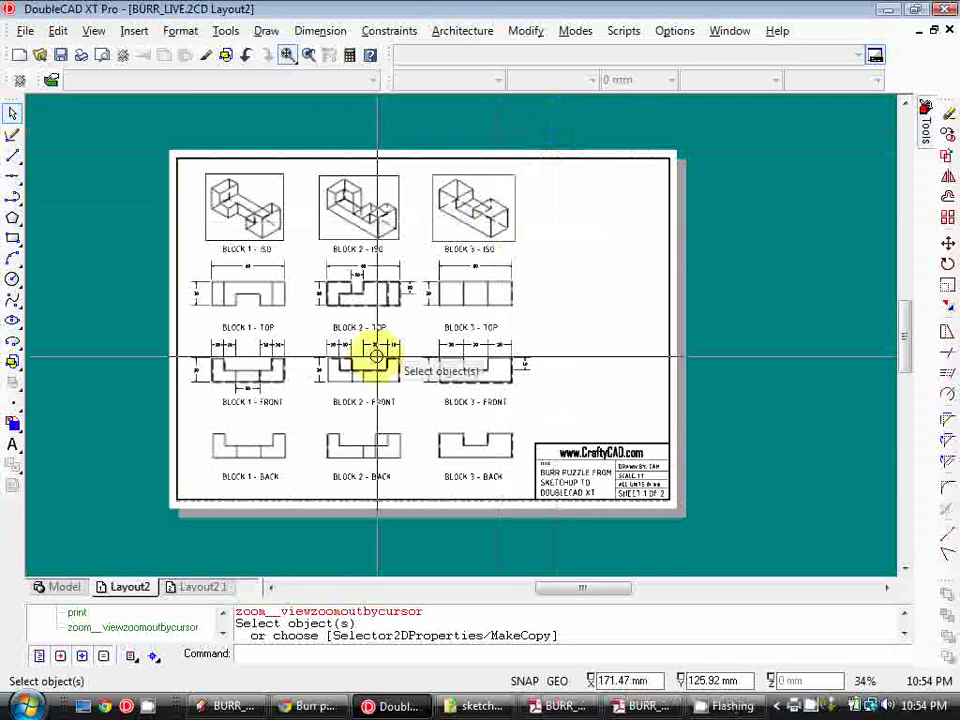
Show the Layout2.1 sheet, zooming and panning over Blocks 4–6 and the SHEET 2 OF 2 title block.
click(203, 588)
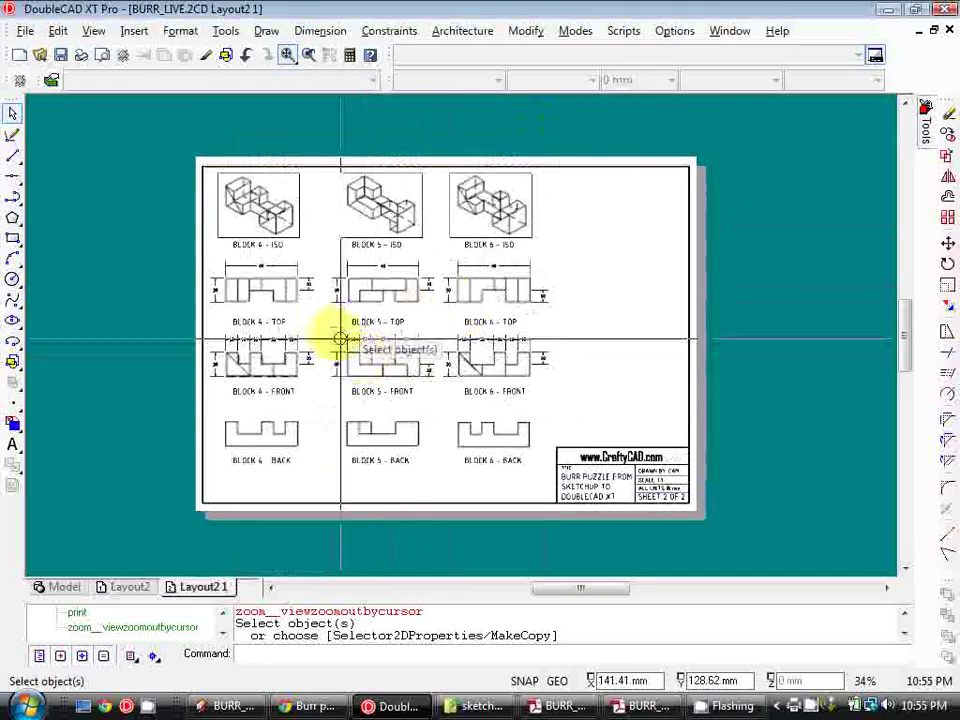
scroll(322, 322, up, 2)
scroll(538, 339, up, 3)
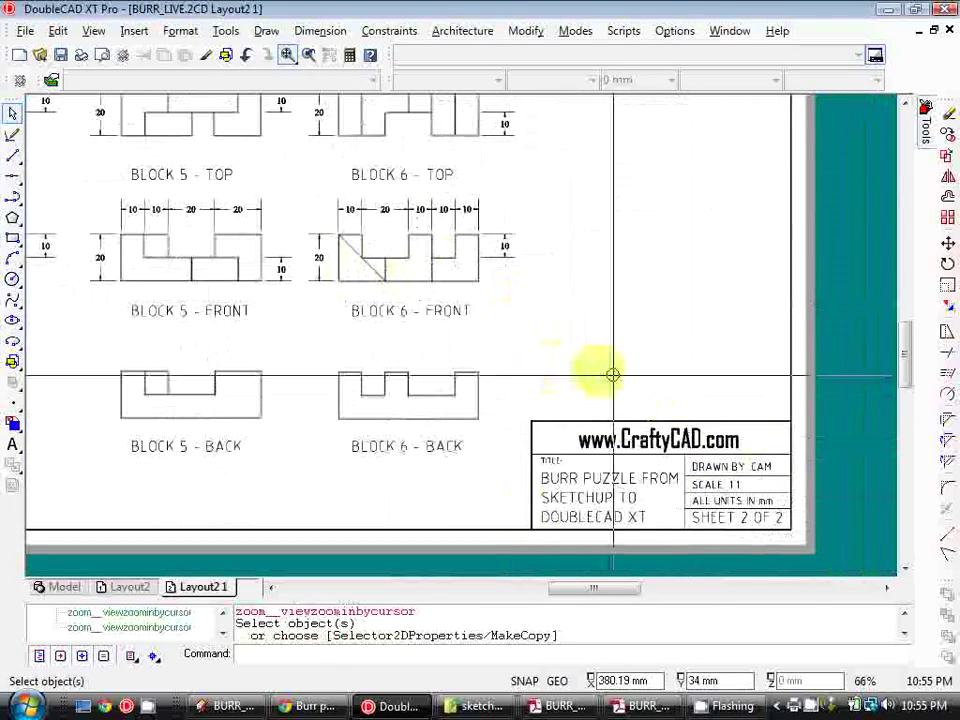
middle_drag(611, 375, 518, 392)
scroll(714, 505, up, 3)
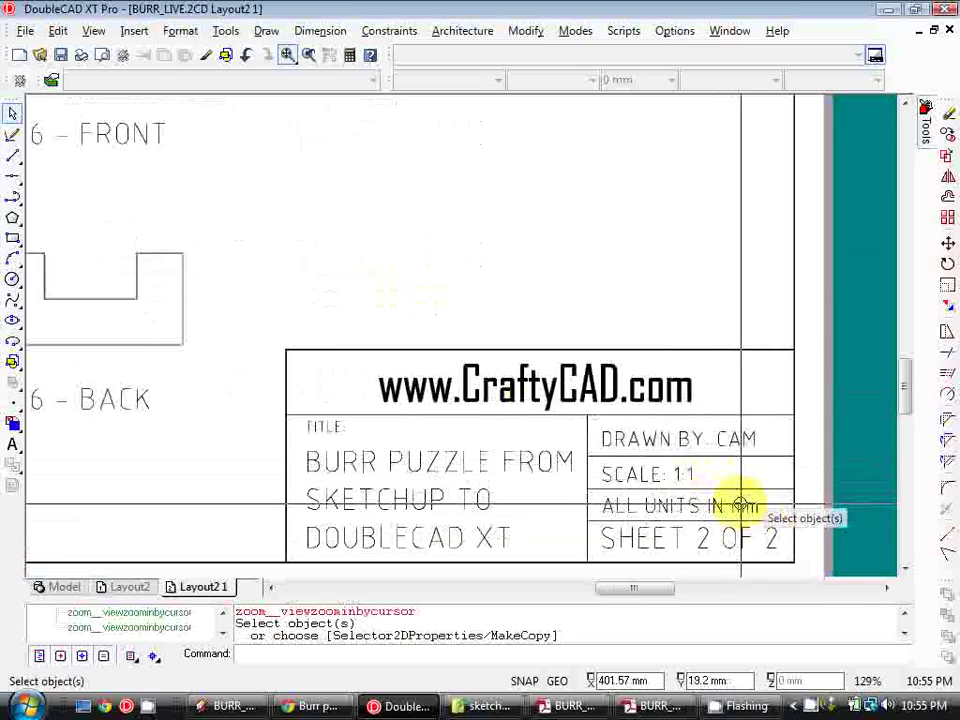
scroll(546, 418, down, 1)
scroll(511, 399, down, 1)
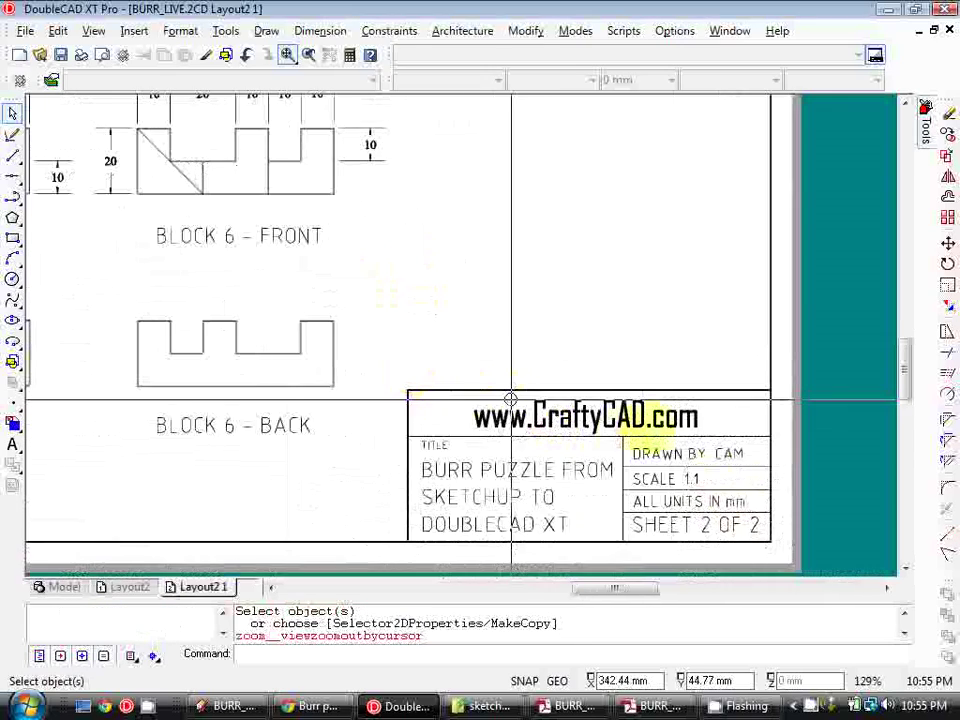
scroll(511, 399, down, 3)
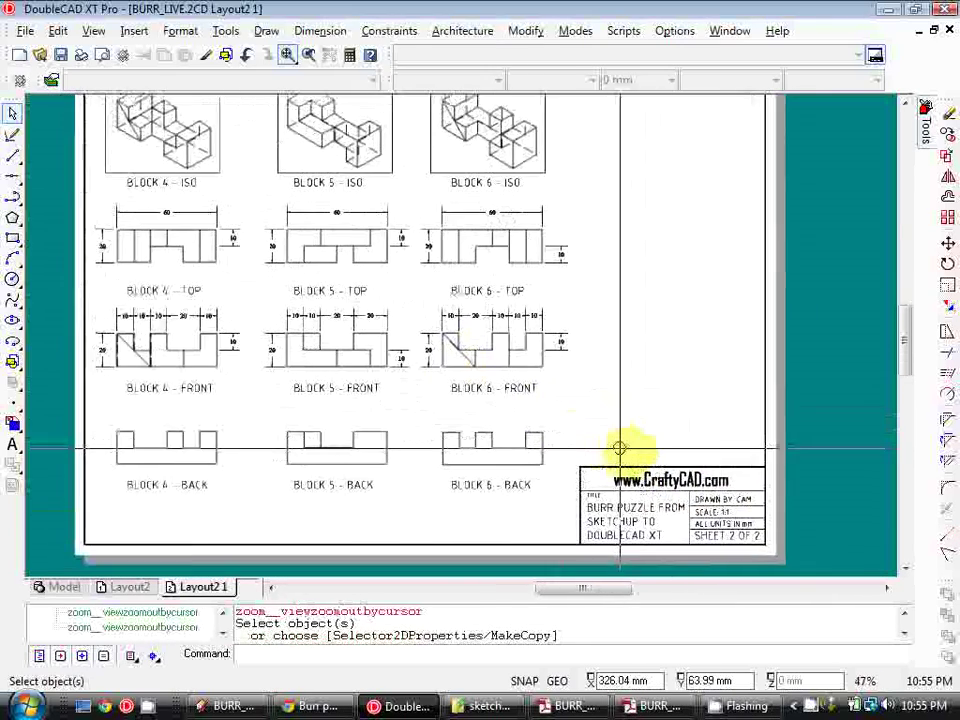
middle_drag(620, 449, 628, 468)
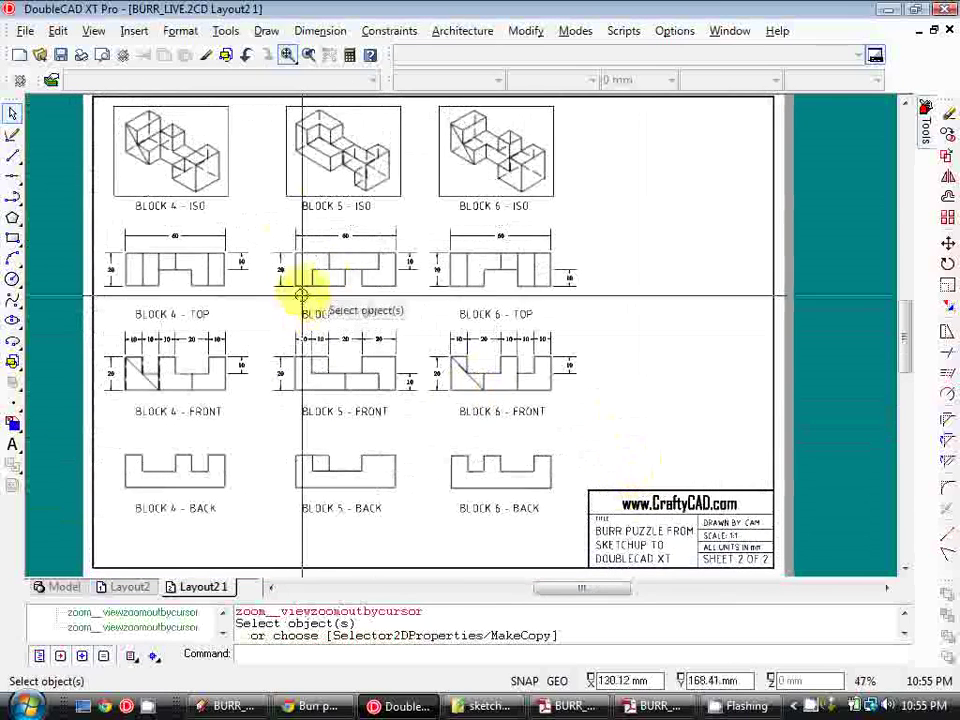
Compare the sheet 1 and sheet 2 BURR PDFs, maximize Reader, and enlarge sheet 2.
click(575, 706)
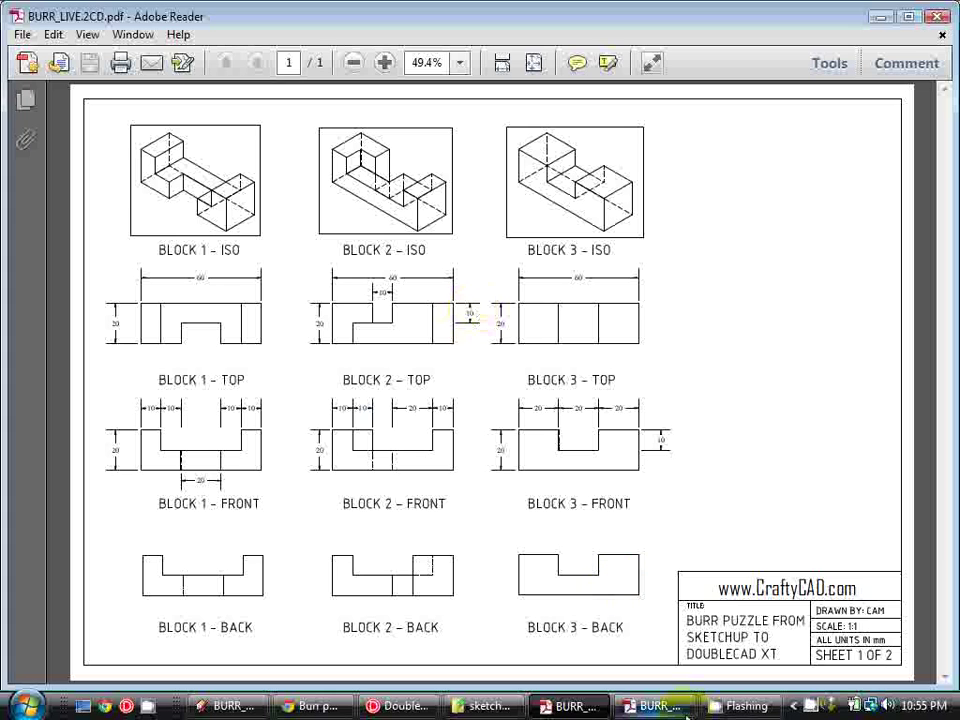
click(684, 706)
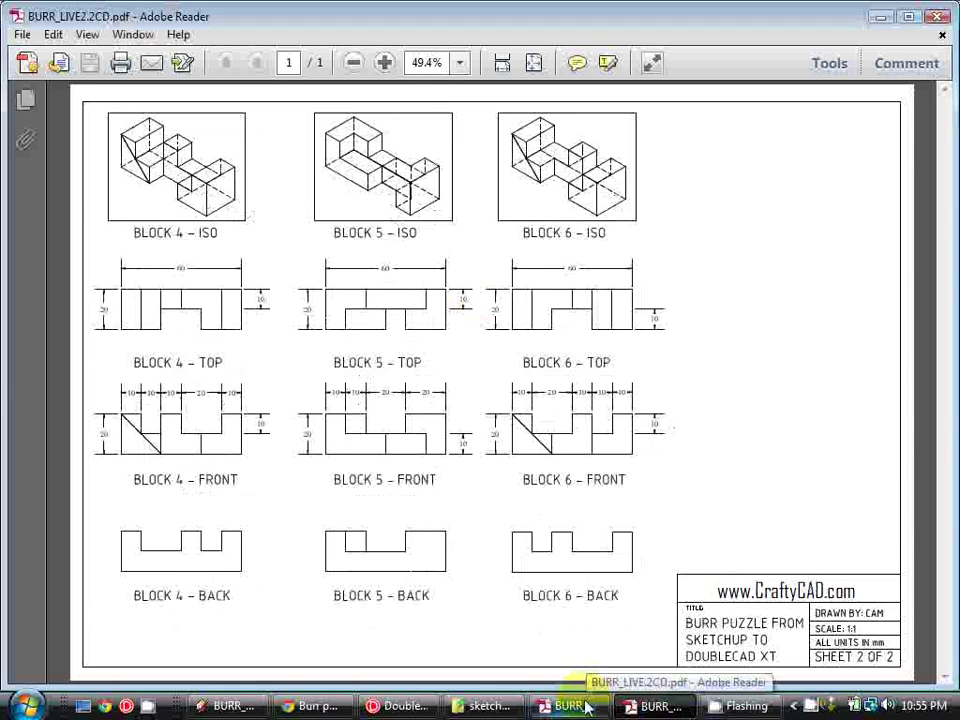
click(574, 704)
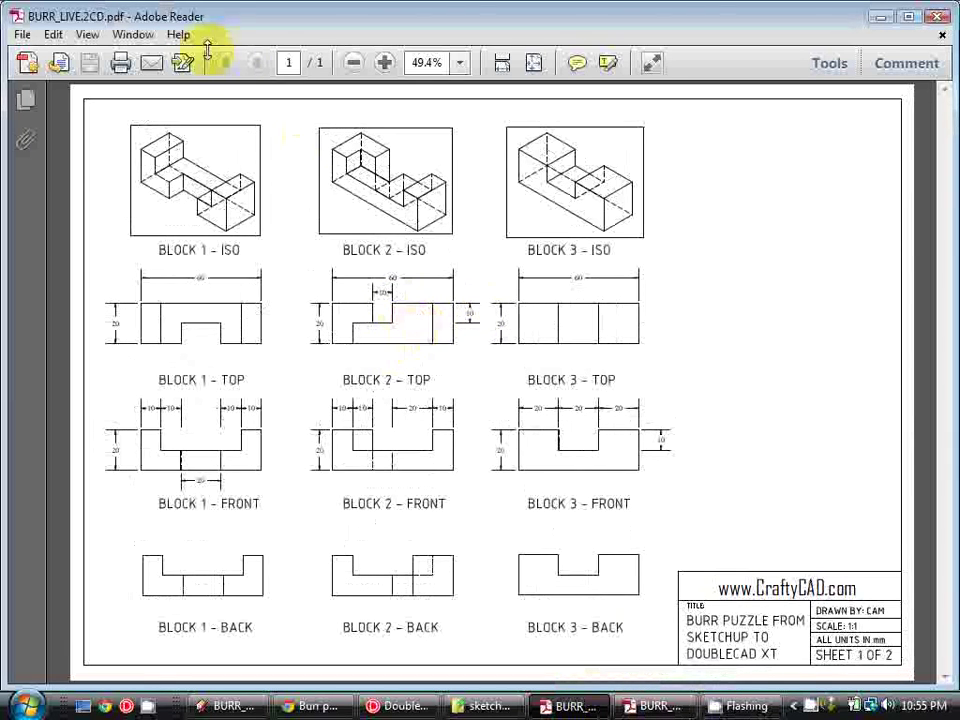
double_click(388, 14)
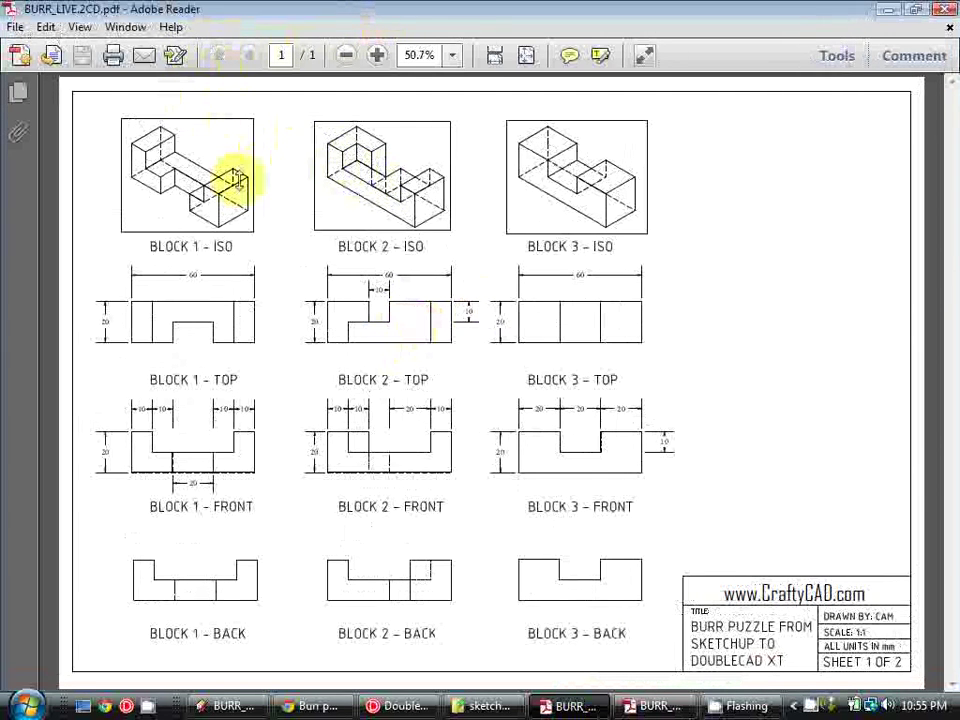
click(668, 707)
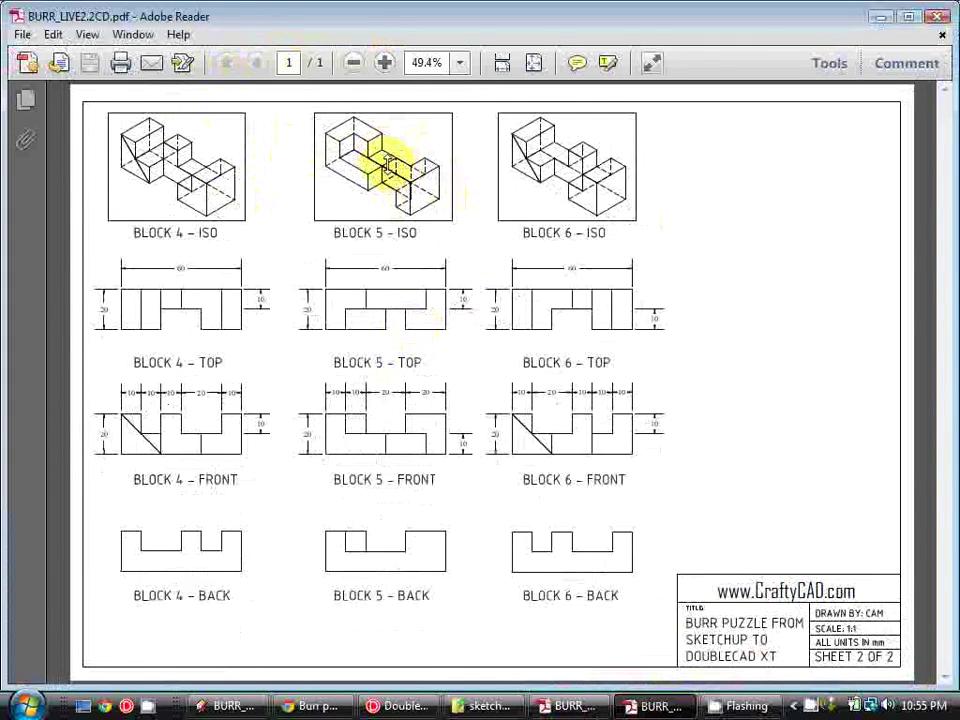
click(384, 62)
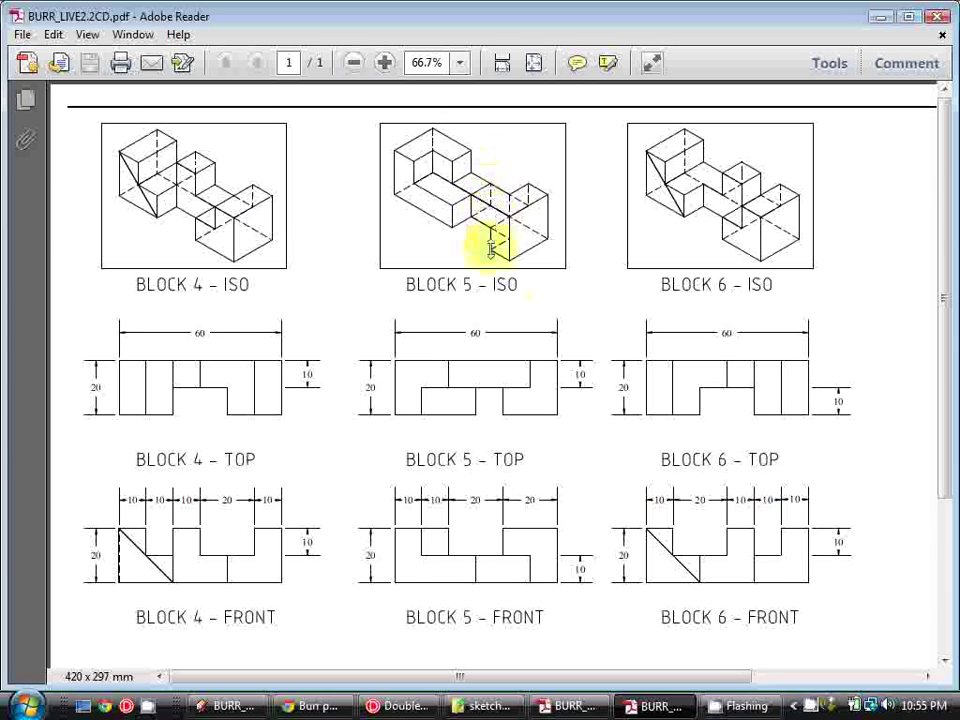
Pan sheet 2 down to the BACK row, briefly comparing it with the sheet 1 PDF.
scroll(521, 450, down, 3)
scroll(521, 450, right, 2)
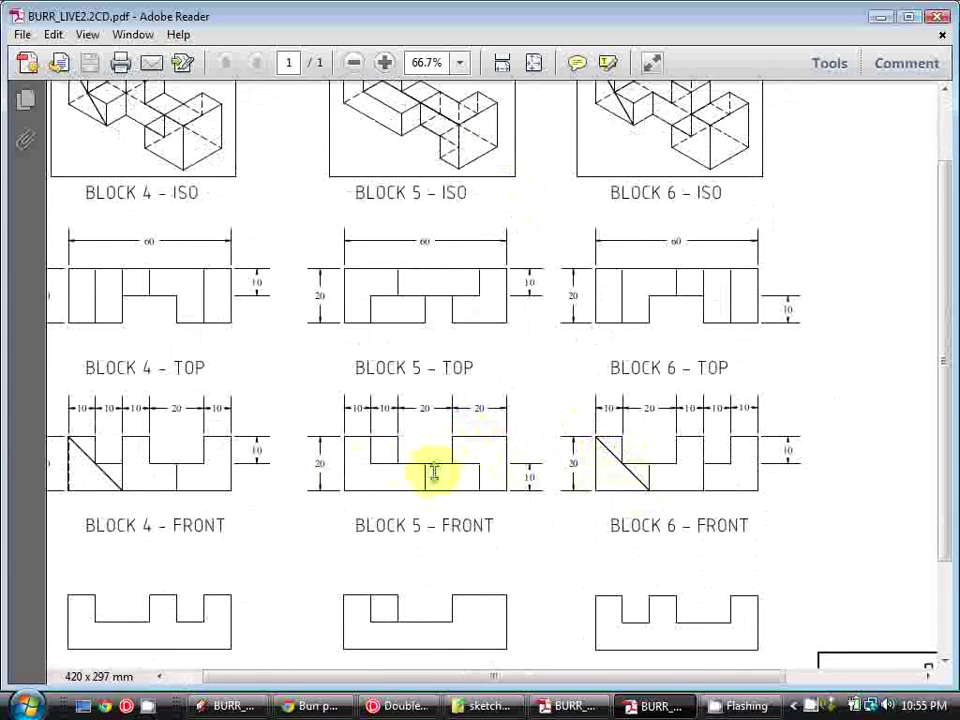
drag(435, 471, 476, 418)
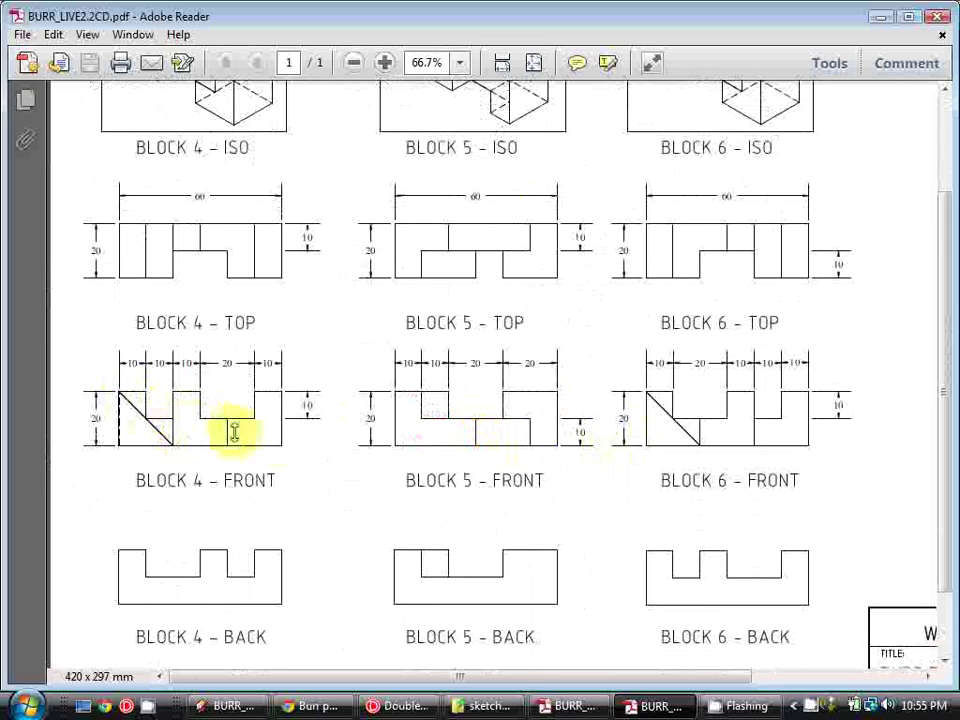
scroll(454, 444, down, 2)
scroll(454, 444, right, 1)
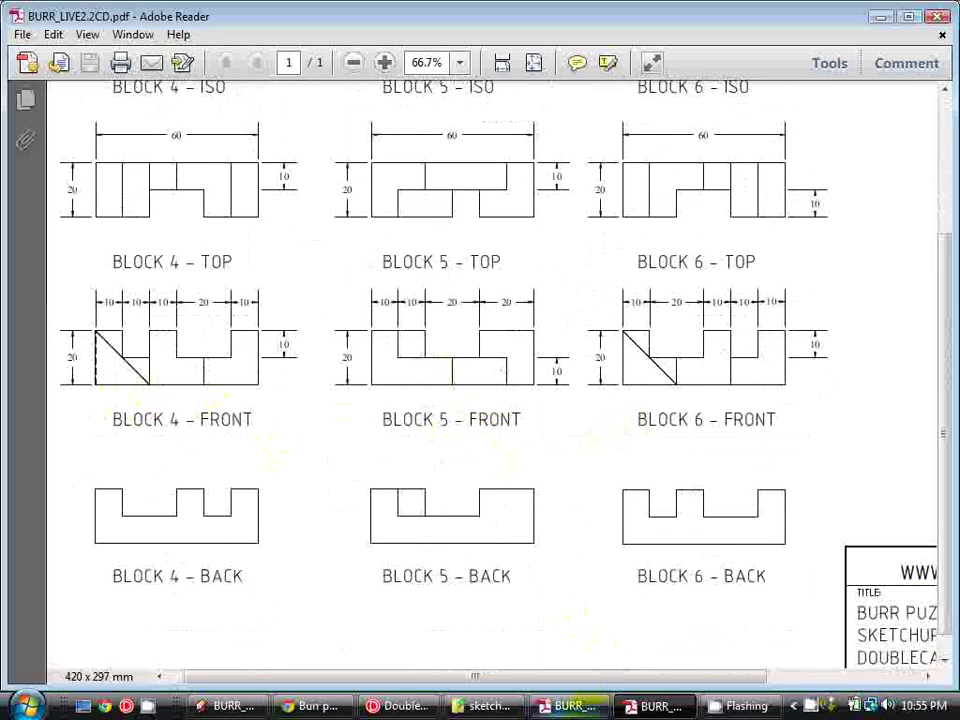
click(570, 705)
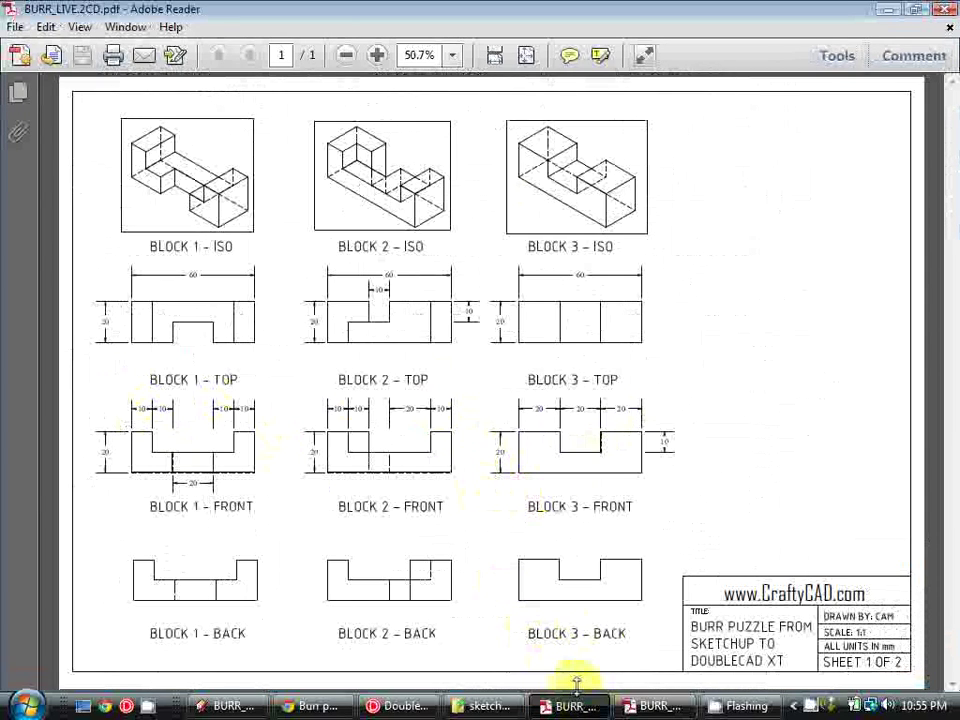
click(645, 703)
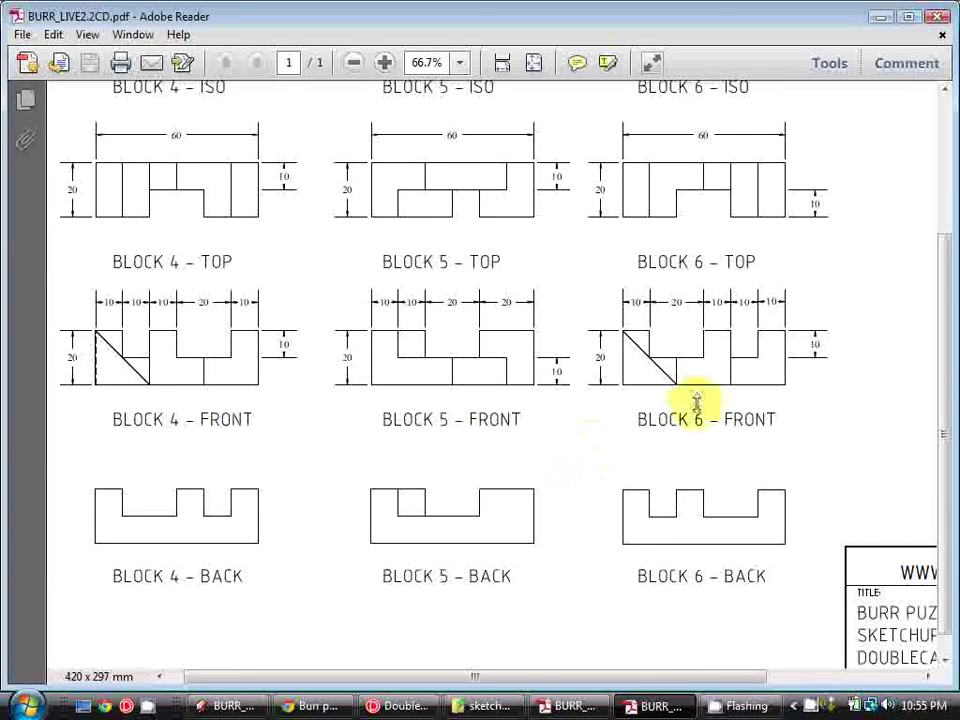
Review sheet 2's ISO views, Block 5–6 views and title block, then close BURR_LIVE2.2CD.pdf.
drag(634, 313, 600, 514)
scroll(606, 379, down, 2)
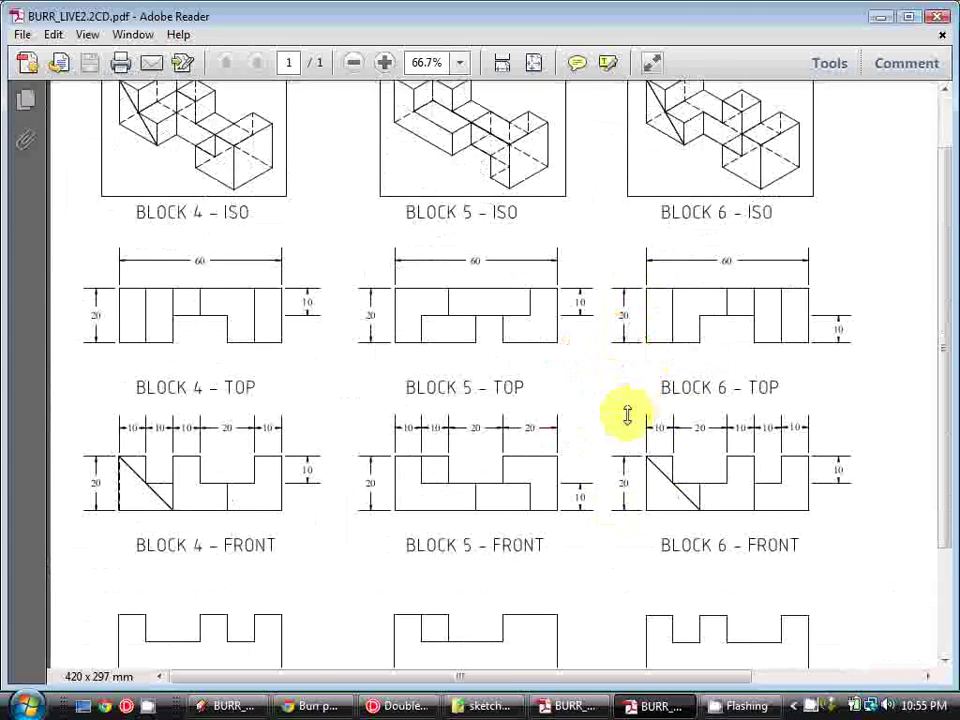
drag(627, 415, 468, 378)
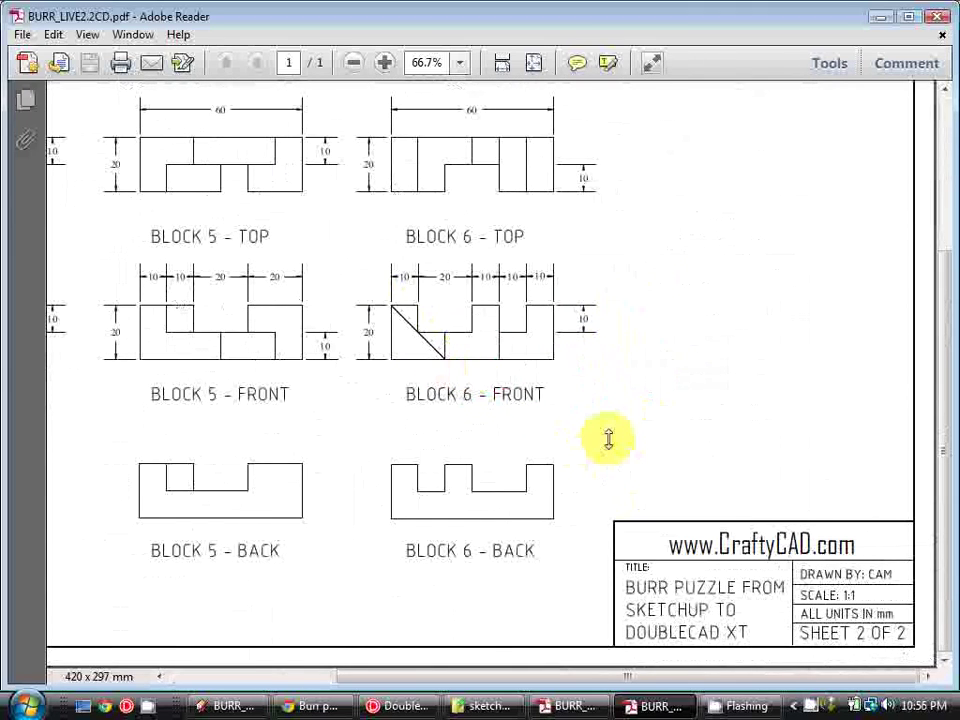
middle_drag(608, 438, 424, 380)
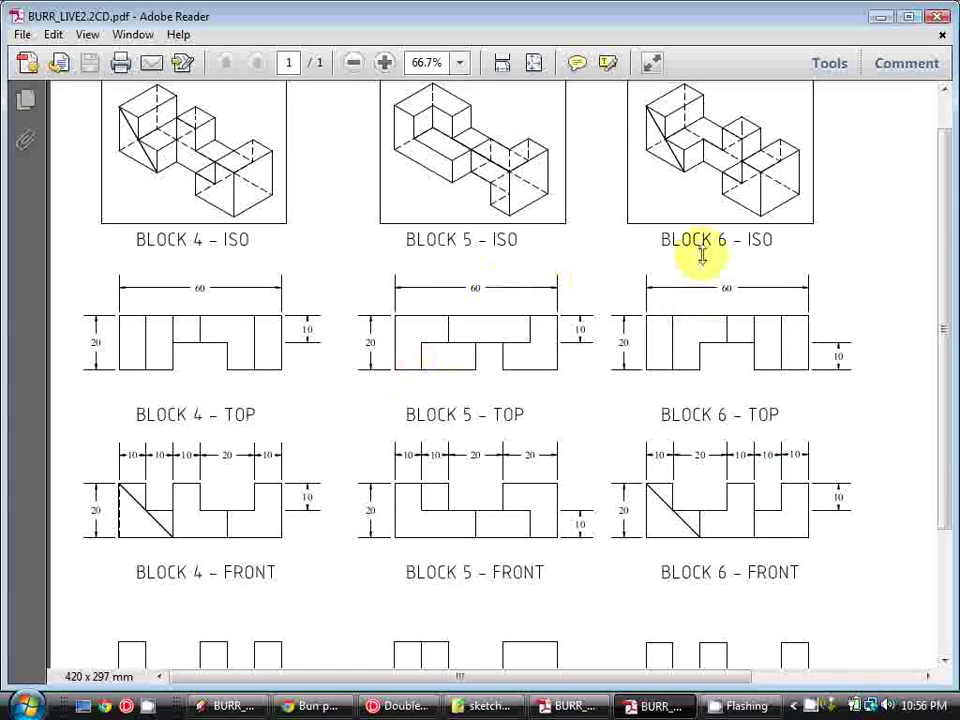
scroll(622, 282, up, 1)
scroll(622, 282, down, 3)
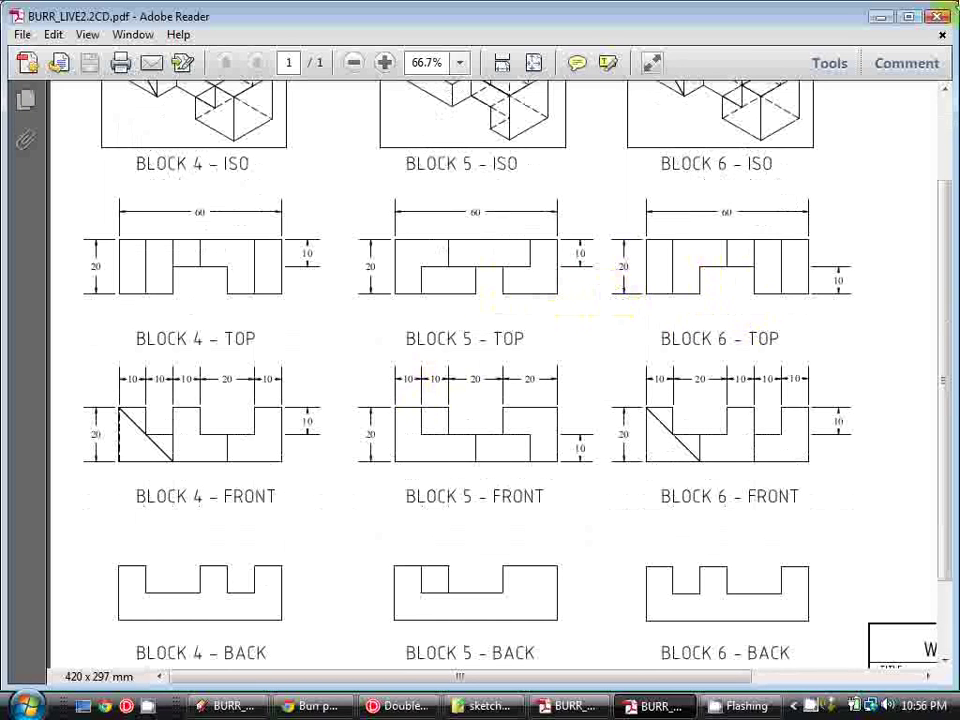
click(940, 17)
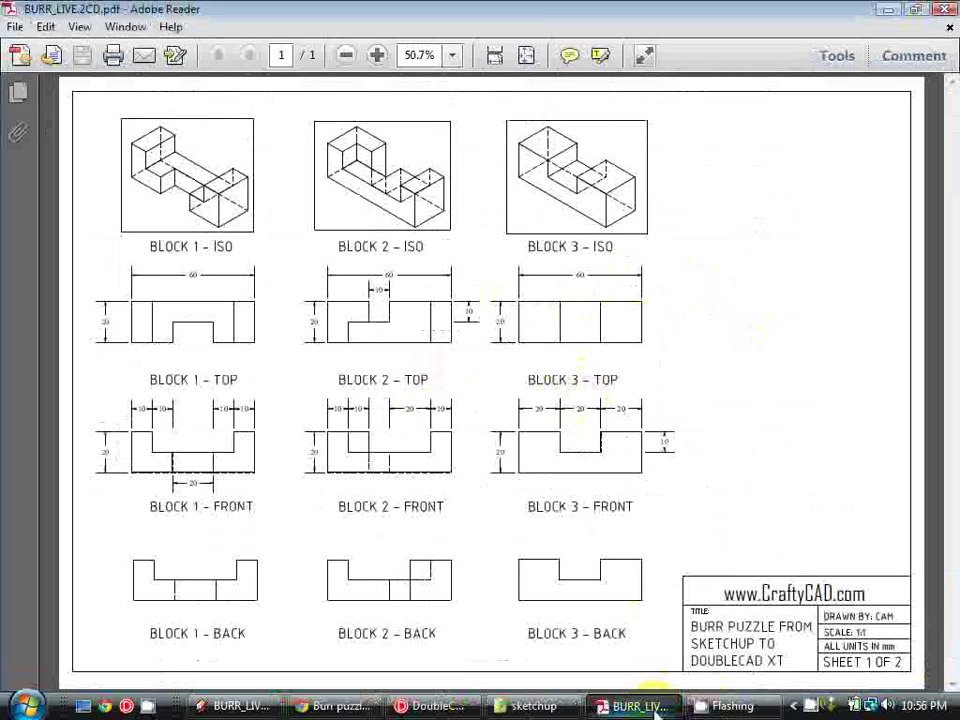
Close the BURR_LIVE.2CD.pdf window, returning to DoubleCAD's Layout2.1 sheet with Blocks 4–6.
click(943, 17)
scroll(530, 410, up, 2)
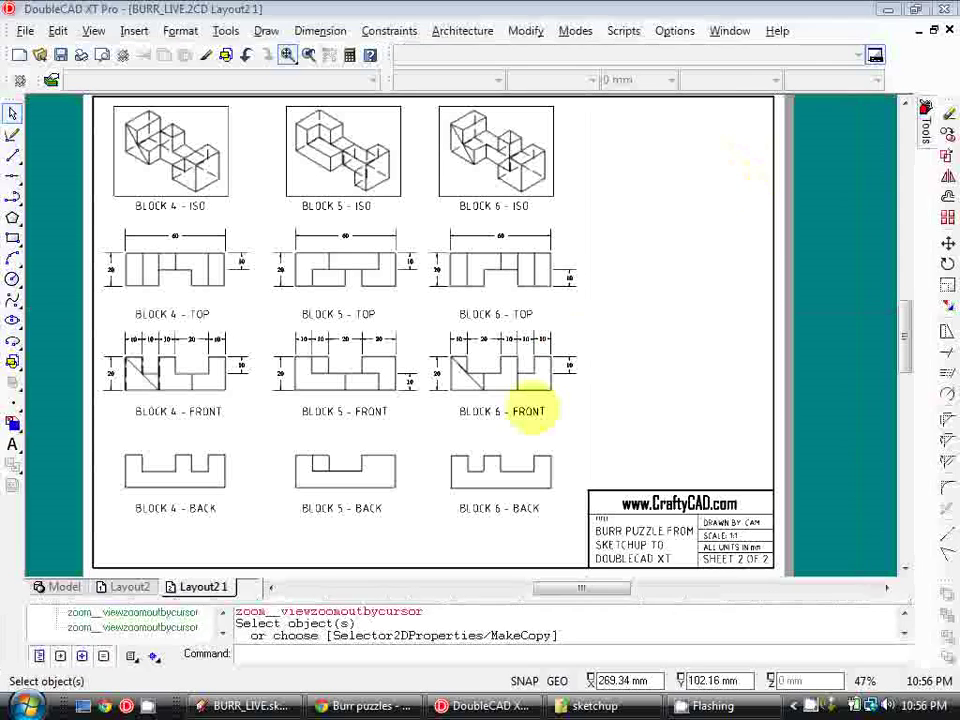